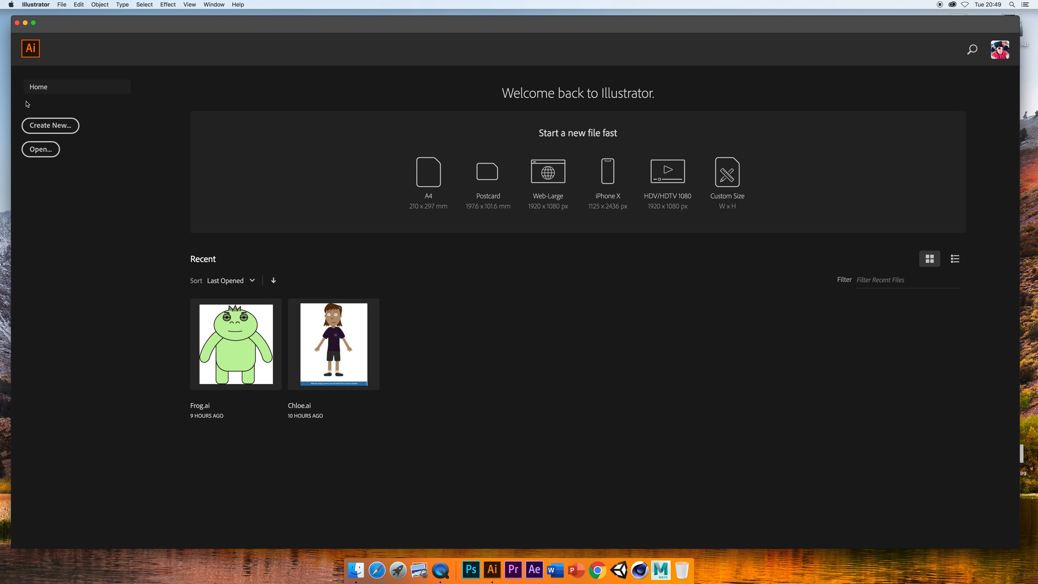
# - Create a new 2000 x 2000 px document and detach the Color panel as a floating panel
pyautogui.press('super+n')
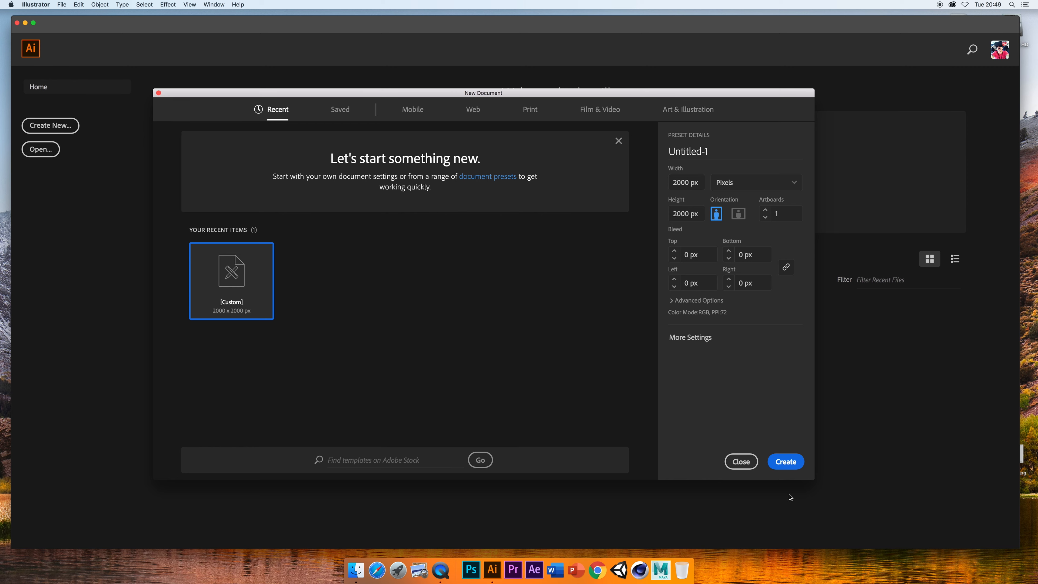
pyautogui.click(783, 468)
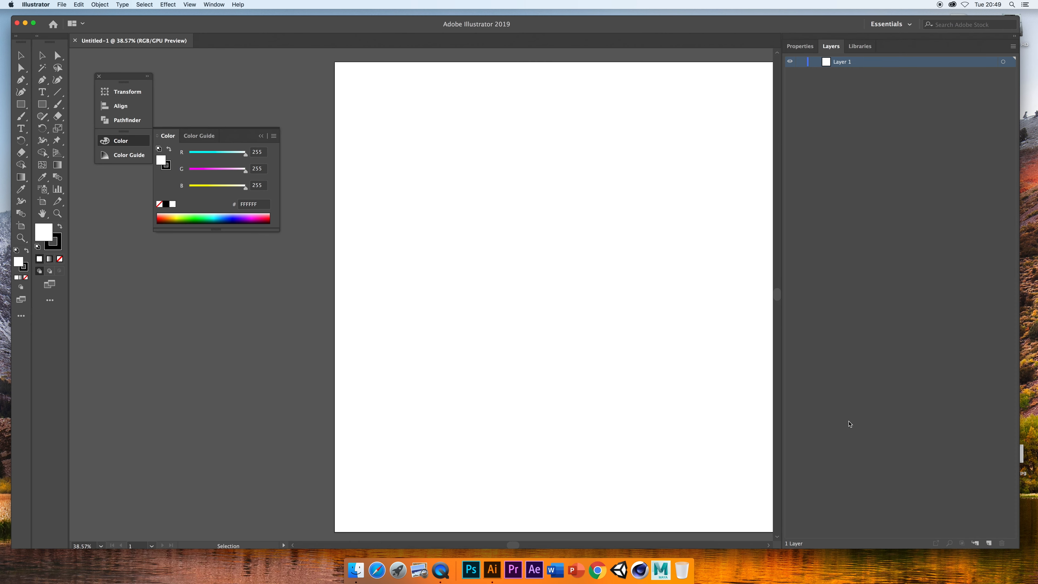
pyautogui.moveTo(168, 135); pyautogui.dragTo(87, 189)
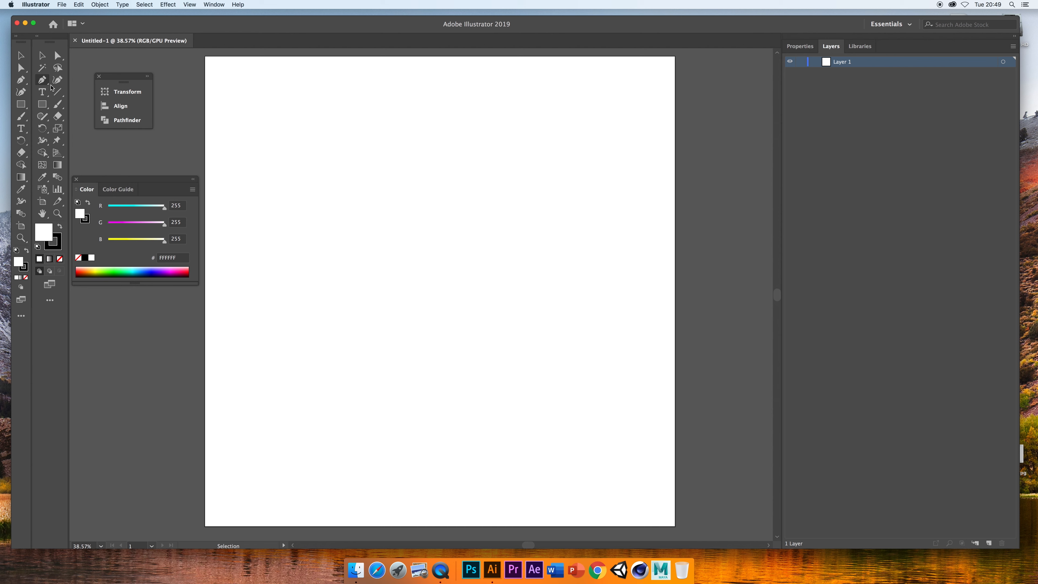
# - Draw a wide rounded rectangle slightly below the artboard's centre, round its corners fully, and narrow it from its left side
pyautogui.moveTo(43, 103); pyautogui.dragTo(73, 119)
pyautogui.moveTo(303, 278); pyautogui.dragTo(534, 392)
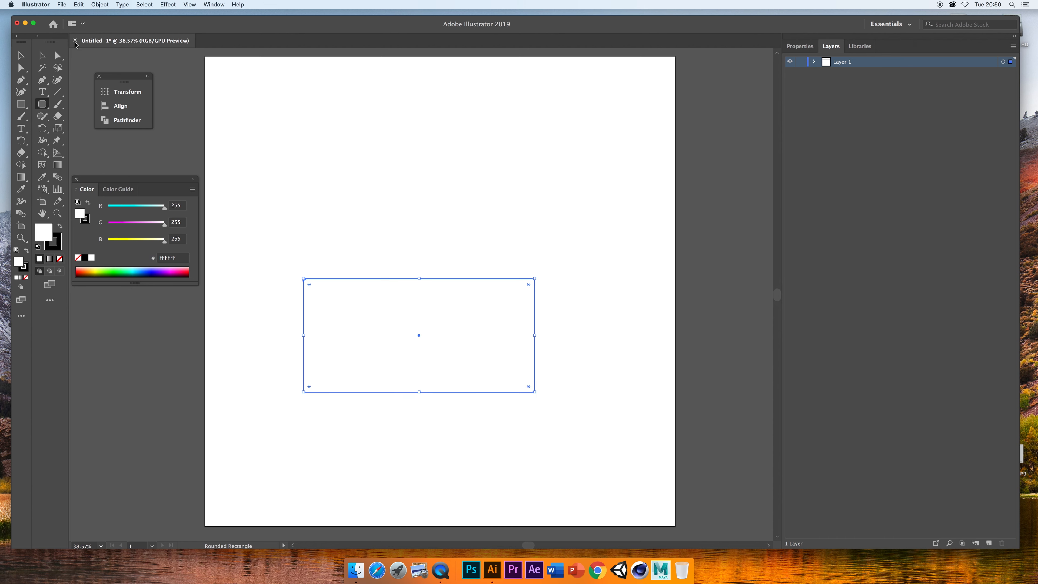
pyautogui.press('v')
pyautogui.moveTo(307, 286); pyautogui.dragTo(482, 399)
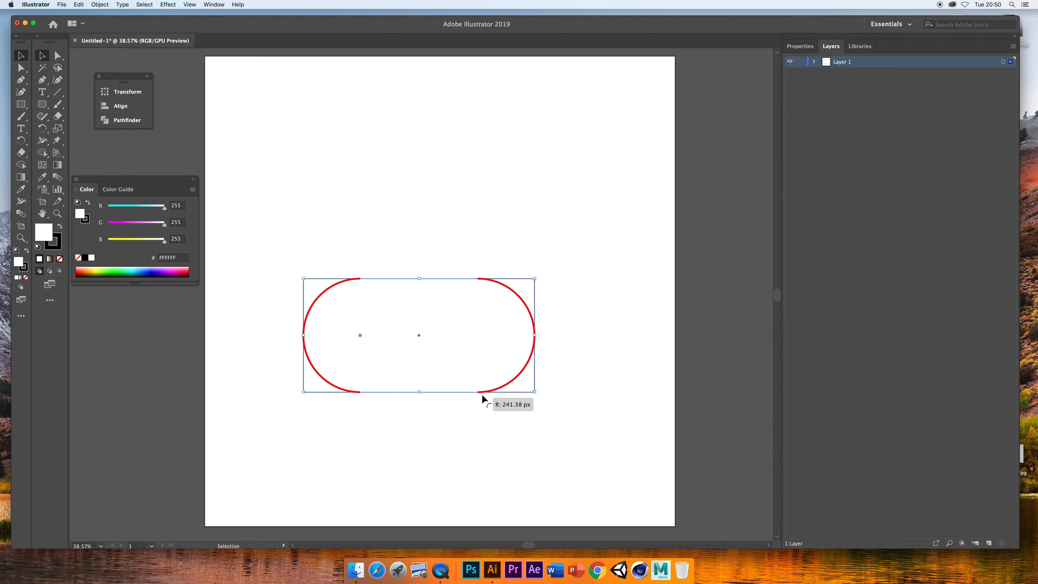
pyautogui.moveTo(303, 335); pyautogui.dragTo(344, 334)
# - Set the rounded shape's stroke weight to 10 pt
pyautogui.click(800, 47)
pyautogui.click(941, 169)
pyautogui.click(554, 331)
# - Draw an upright rounded rectangle overlapping the right half of the first shape and round its corners fully
pyautogui.click(42, 104)
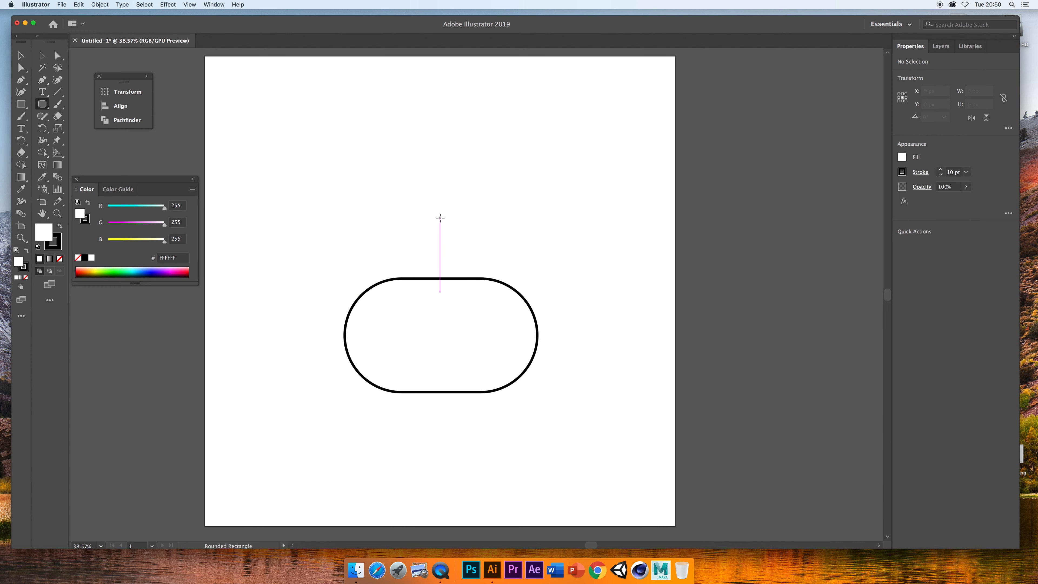
pyautogui.moveTo(440, 217); pyautogui.dragTo(536, 349)
pyautogui.moveTo(530, 223); pyautogui.dragTo(488, 266)
# - Widen the upright shape to about 440 px, align it with the wide shape's right edge, move it up slightly and stretch it downward
pyautogui.press('v')
pyautogui.moveTo(439, 218); pyautogui.dragTo(433, 206)
pyautogui.moveTo(512, 309); pyautogui.dragTo(514, 325)
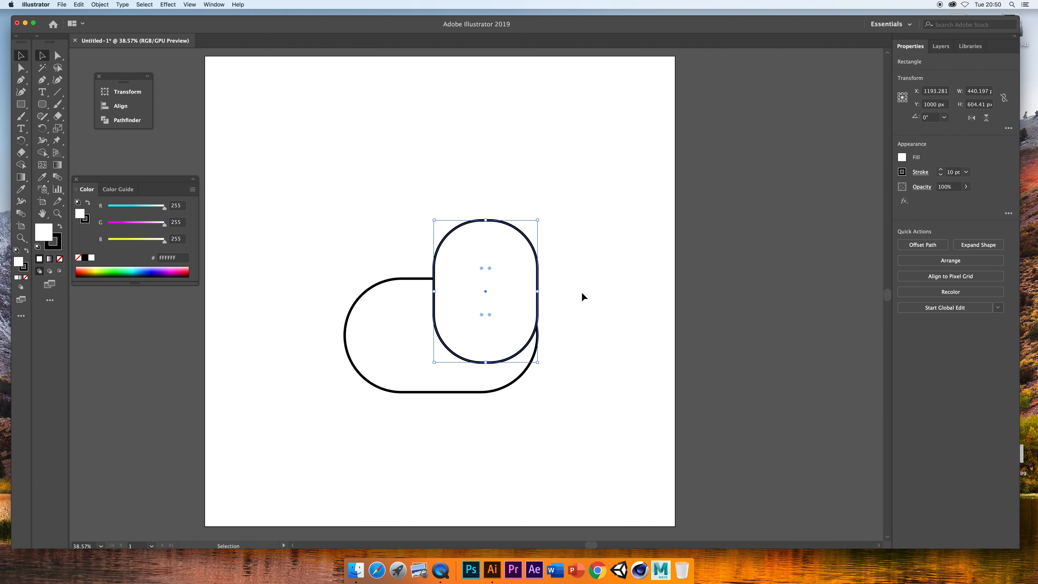
pyautogui.hotkey('shift', 'Up')
pyautogui.hotkey('shift', 'Up')
pyautogui.moveTo(485, 359); pyautogui.dragTo(487, 375)
pyautogui.click(580, 345)
# - Unite the two overlapping rounded shapes into a single head outline with Pathfinder
pyautogui.click(214, 4)
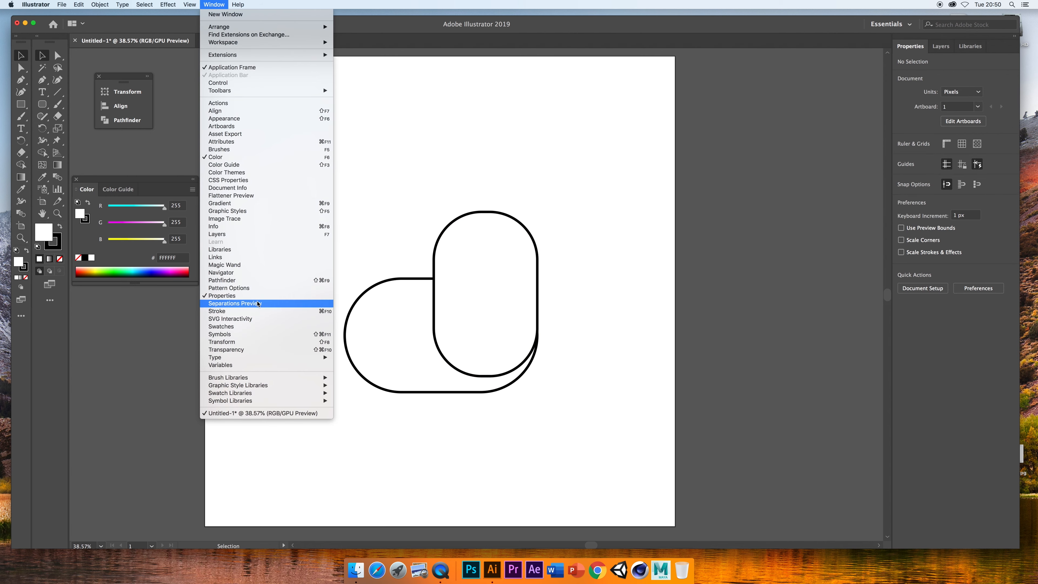
pyautogui.click(229, 303)
pyautogui.press('super+a')
pyautogui.click(162, 113)
pyautogui.click(580, 351)
# - Draw a tall eye ellipse about 86 x 136 px, duplicate it, and place both eyes side by side on the head's raised part
pyautogui.press('l')
pyautogui.moveTo(367, 194); pyautogui.dragTo(388, 228)
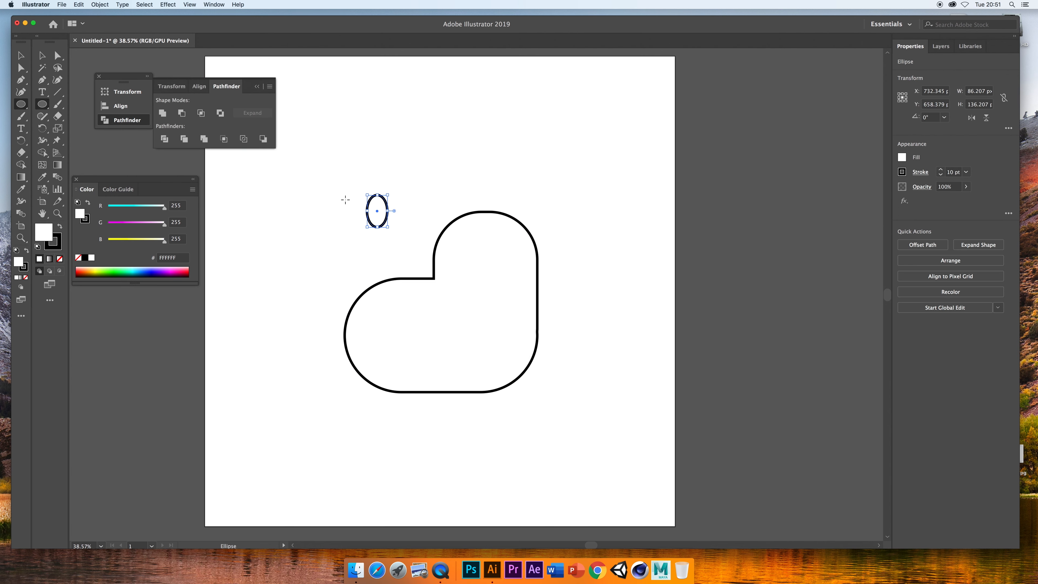
pyautogui.press('v')
pyautogui.press('super+c')
pyautogui.press('super+v')
pyautogui.moveTo(484, 292); pyautogui.dragTo(484, 259)
pyautogui.moveTo(384, 219)
pyautogui.mouseDown()
pyautogui.moveTo(459, 271)
pyautogui.moveTo(370, 219)
pyautogui.mouseUp()
pyautogui.click(583, 310)
# - Draw a solid black pupil circle about 43 px wide and duplicate it
pyautogui.press('l')
pyautogui.click(85, 258)
pyautogui.press('v')
pyautogui.press('super+c')
pyautogui.press('super+v')
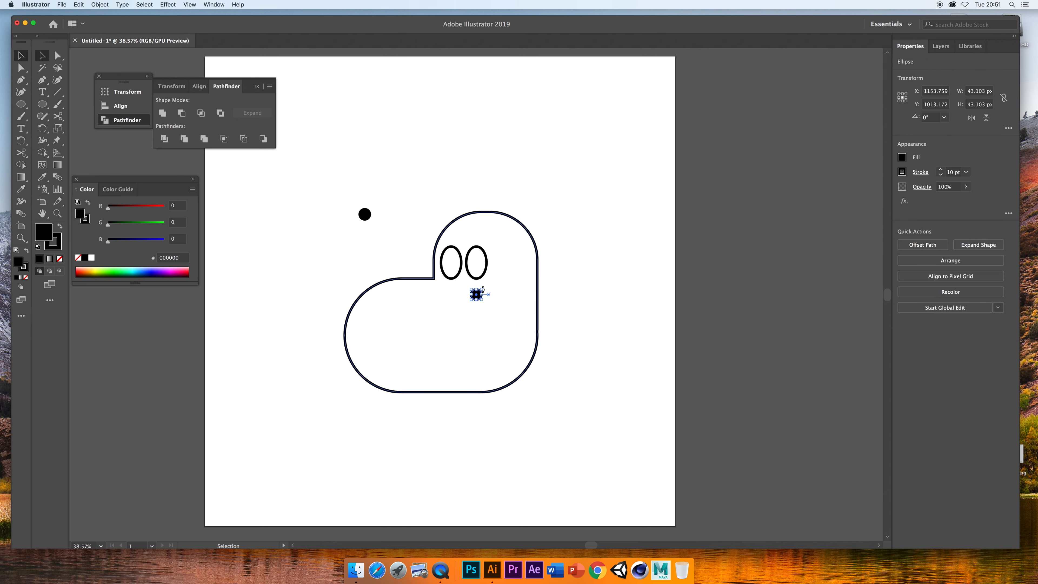
# - Place one black pupil inside each of the two eyes
pyautogui.press('super+=')
pyautogui.press('super+=')
pyautogui.moveTo(287, 162); pyautogui.dragTo(437, 245)
pyautogui.moveTo(478, 300); pyautogui.dragTo(481, 236)
# - Replace the left-hand eye's pupil with a copy of the right-hand pupil and centre both pupils in their eyes
pyautogui.press('super+c')
pyautogui.click(434, 245)
pyautogui.press('Delete')
pyautogui.press('super+v')
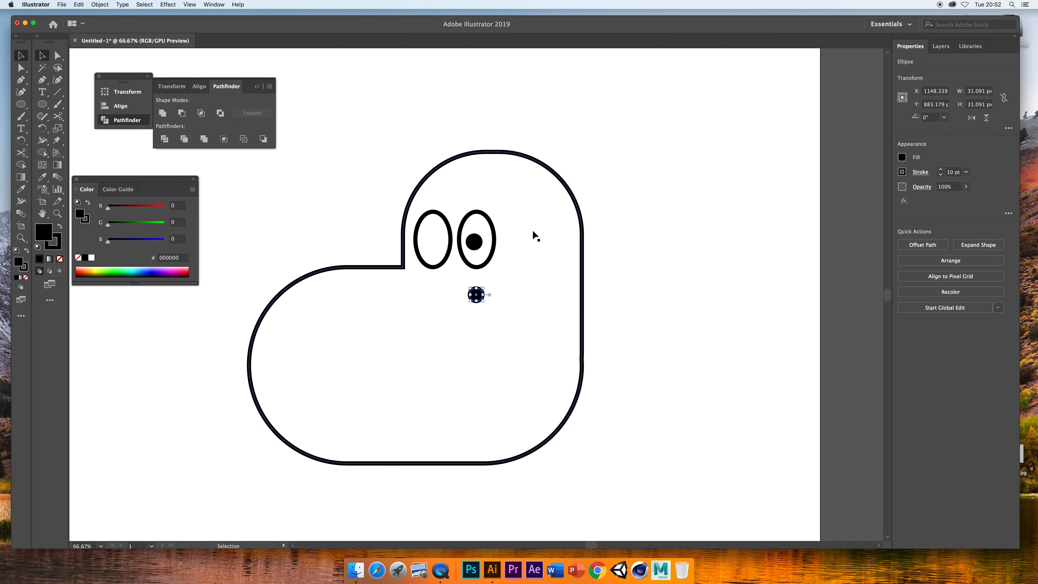
pyautogui.moveTo(477, 298); pyautogui.dragTo(433, 245)
pyautogui.doubleClick(429, 246)
pyautogui.press('Escape')
pyautogui.moveTo(473, 245); pyautogui.dragTo(476, 245)
pyautogui.click(617, 292)
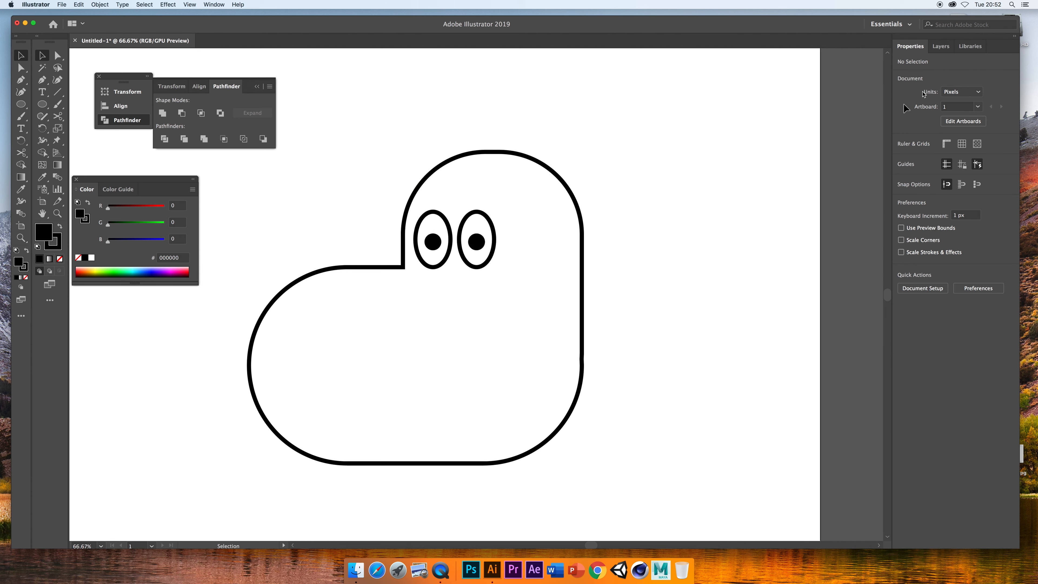
# - Expand Layer 1 and group the head outline, both eyes and both pupils together
pyautogui.click(941, 46)
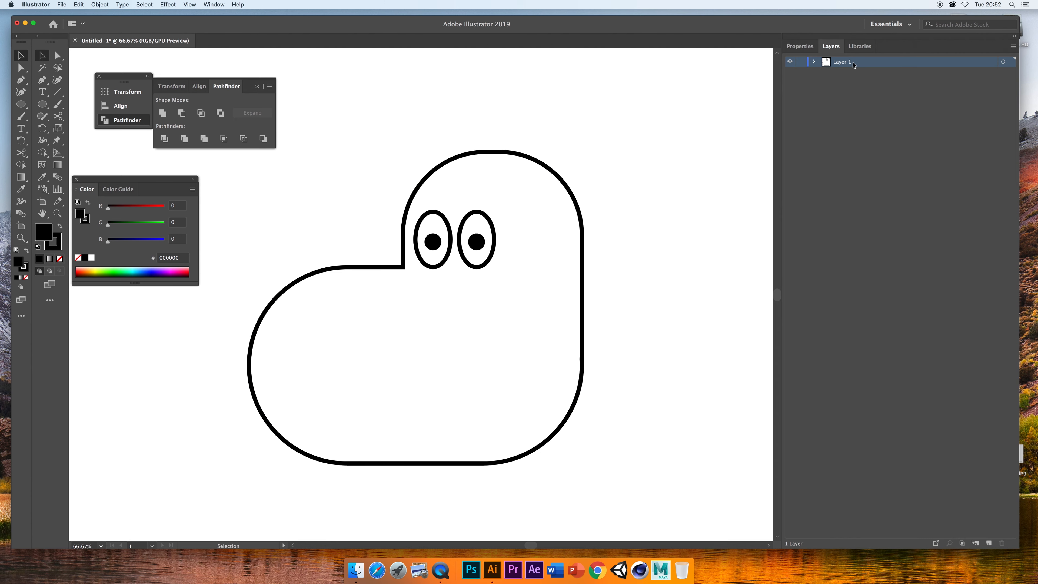
pyautogui.click(815, 62)
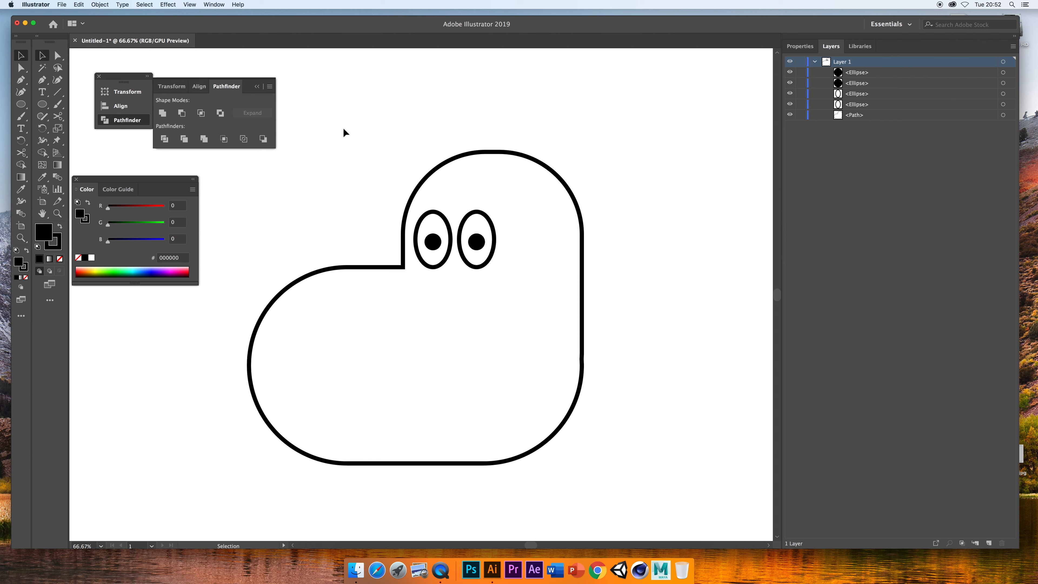
pyautogui.moveTo(339, 127); pyautogui.dragTo(616, 512)
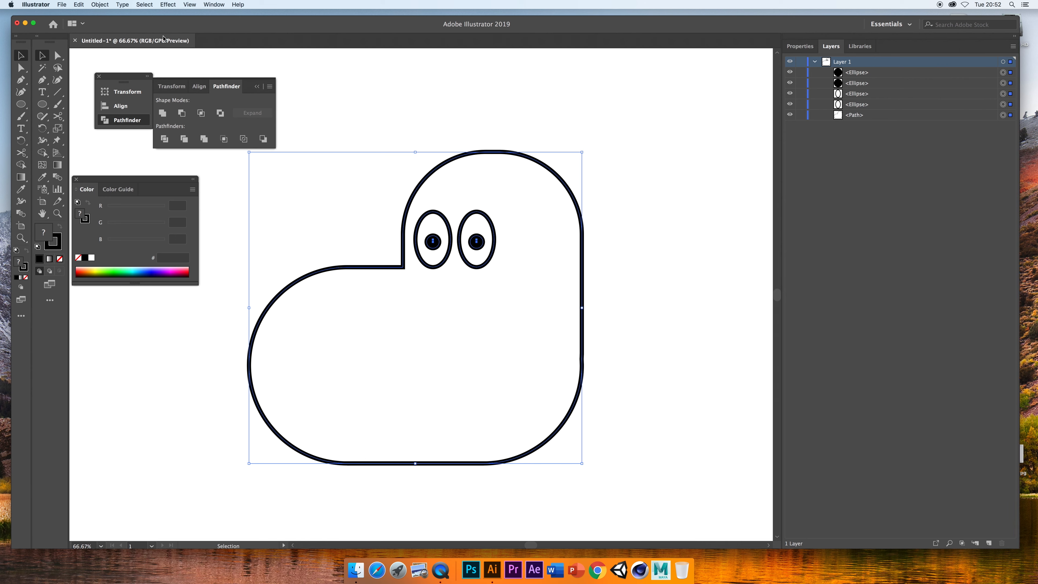
pyautogui.click(106, 6)
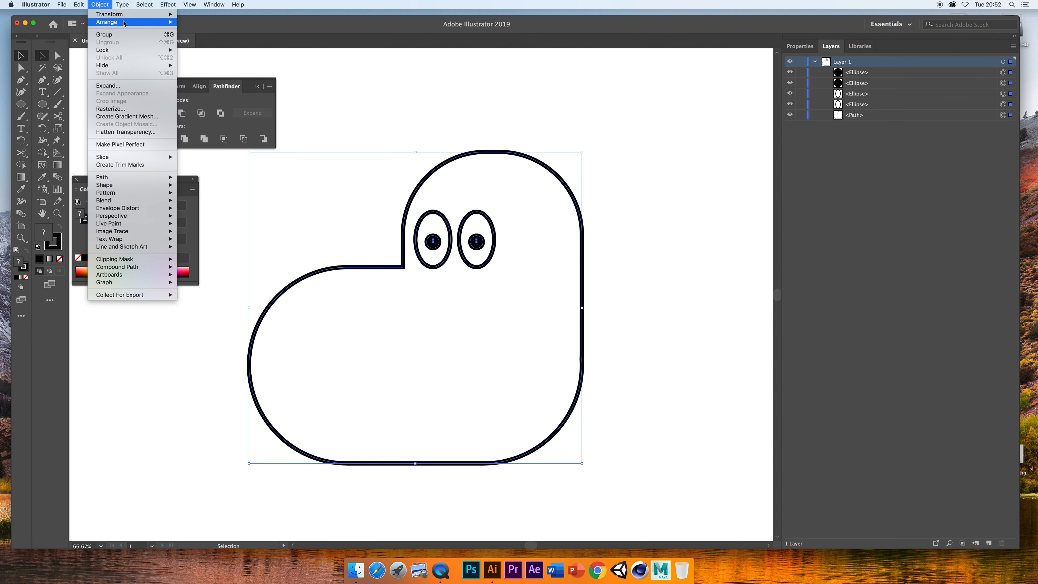
pyautogui.click(140, 35)
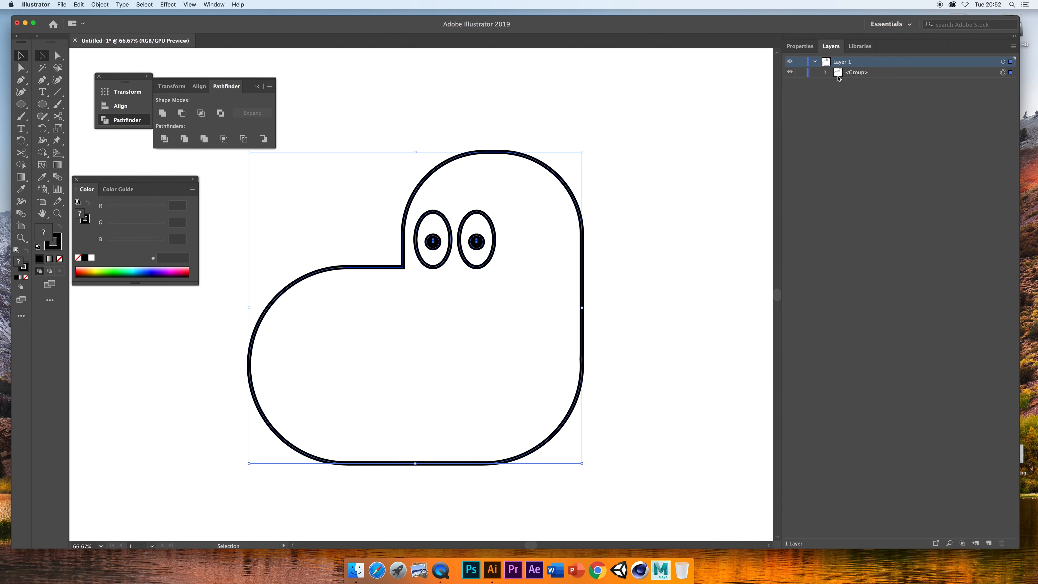
# - Expand the new group and rename it Head
pyautogui.click(826, 73)
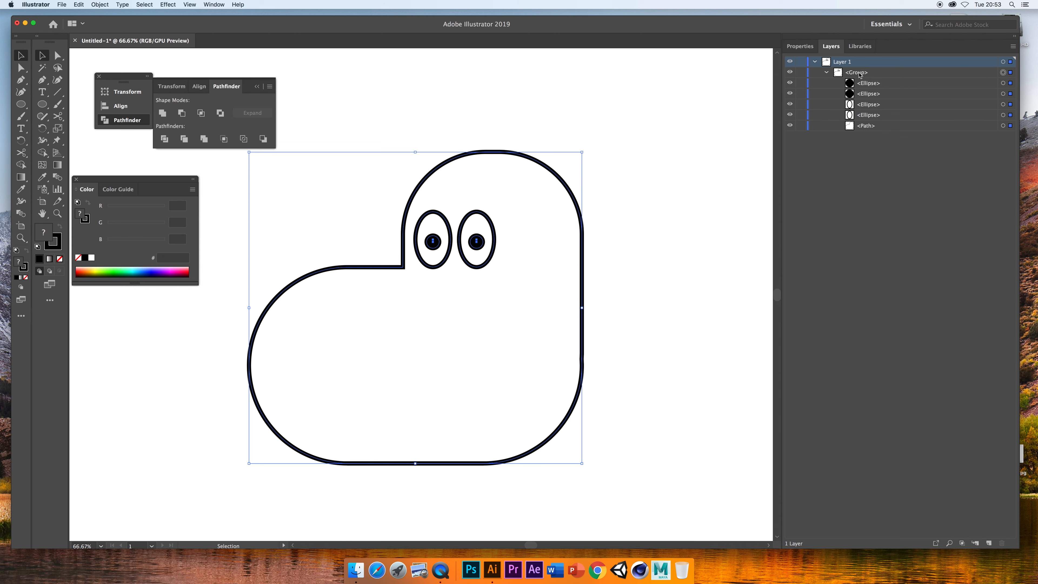
pyautogui.doubleClick(859, 73)
pyautogui.write('Head')
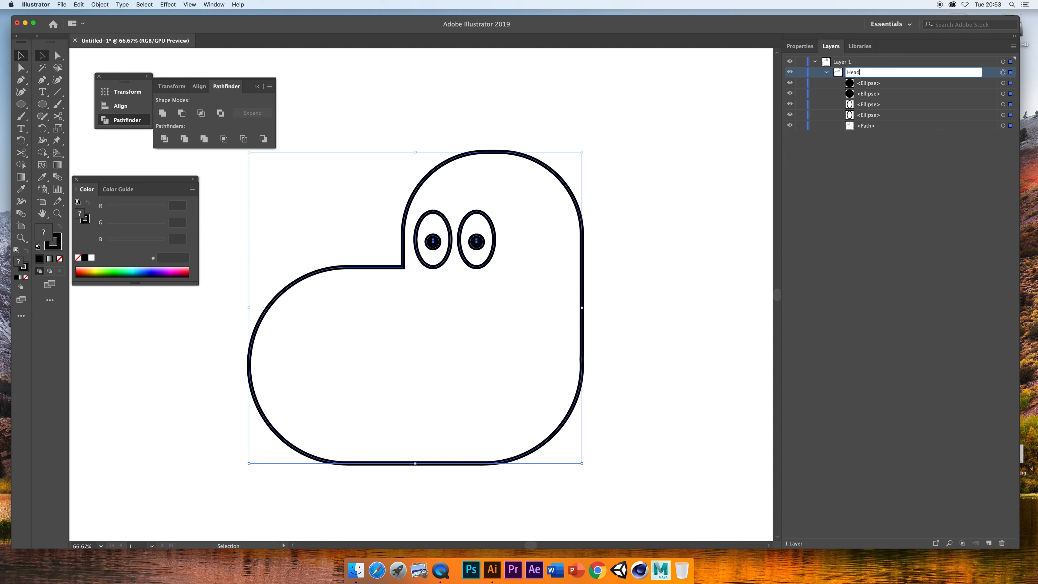
pyautogui.press('Return')
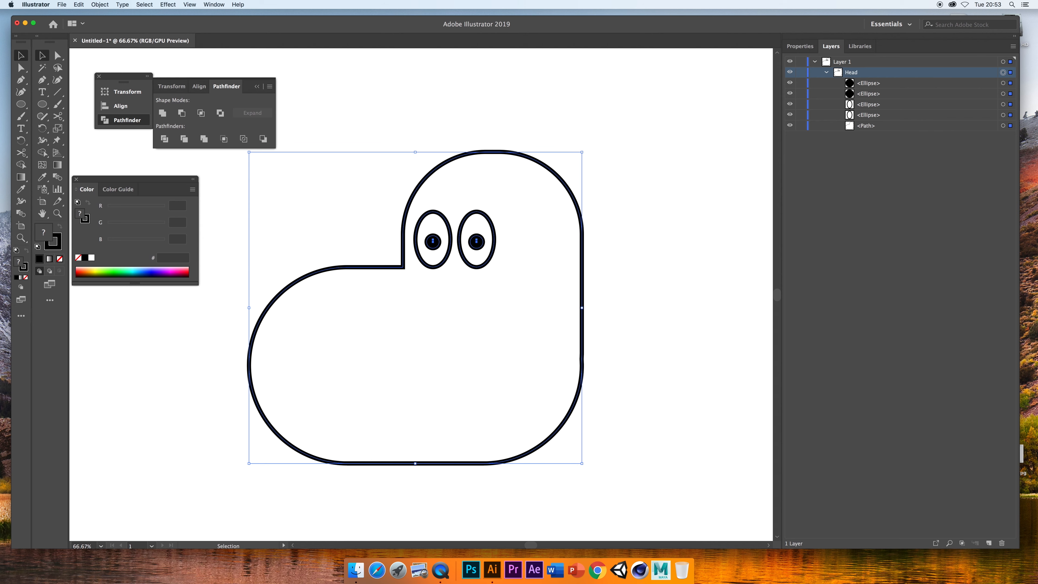
# - Rename the top-level layer containing the Head group to +Rex
pyautogui.doubleClick(842, 61)
pyautogui.write('+Dino')
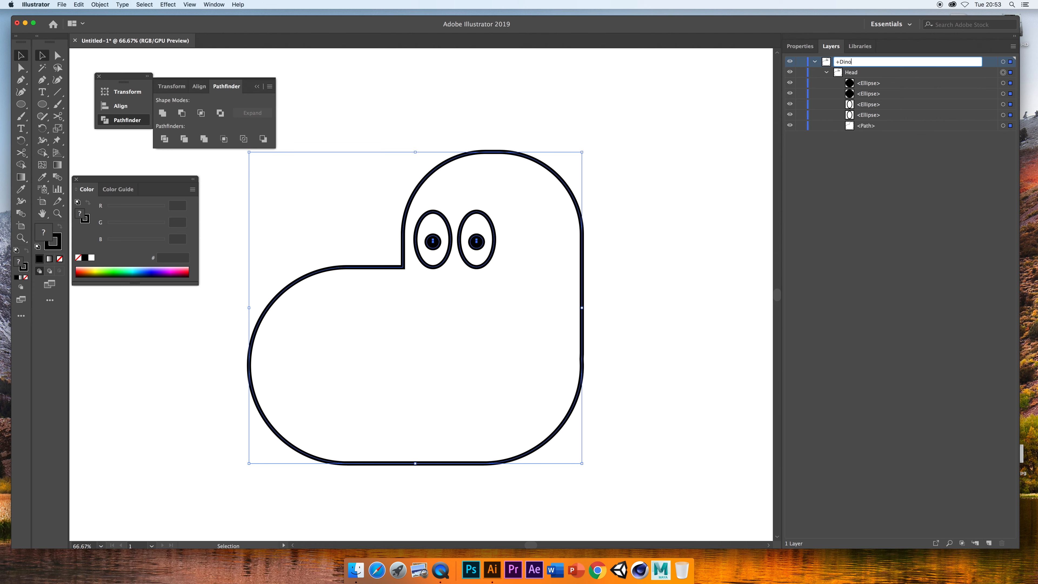
pyautogui.press('BackSpace')
pyautogui.press('BackSpace')
pyautogui.press('BackSpace')
pyautogui.press('BackSpace')
pyautogui.press('Return')
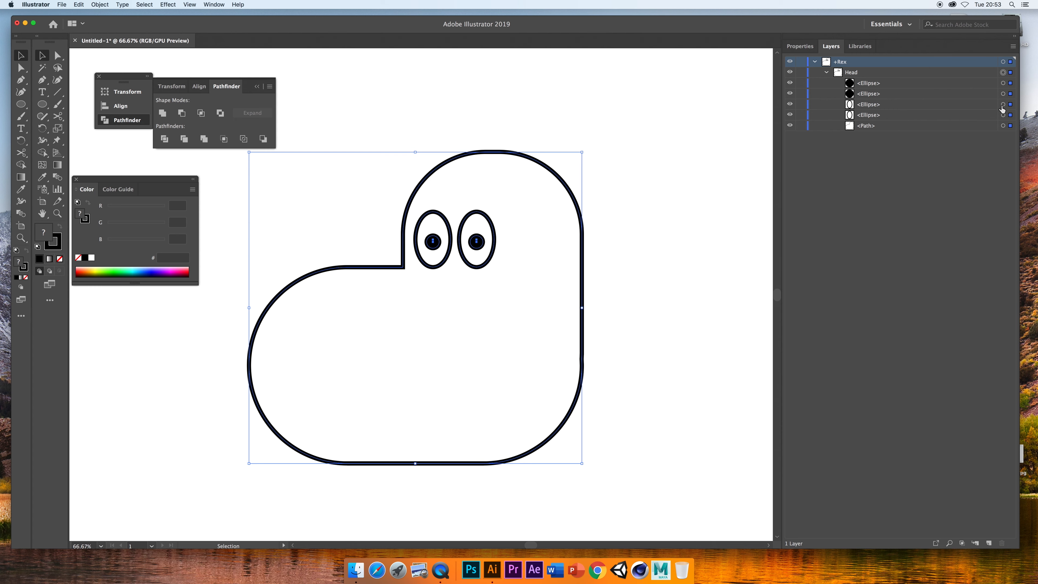
# - Put the right-hand eye ellipse into its own group and name both the ellipse and the group L eye
pyautogui.click(875, 104)
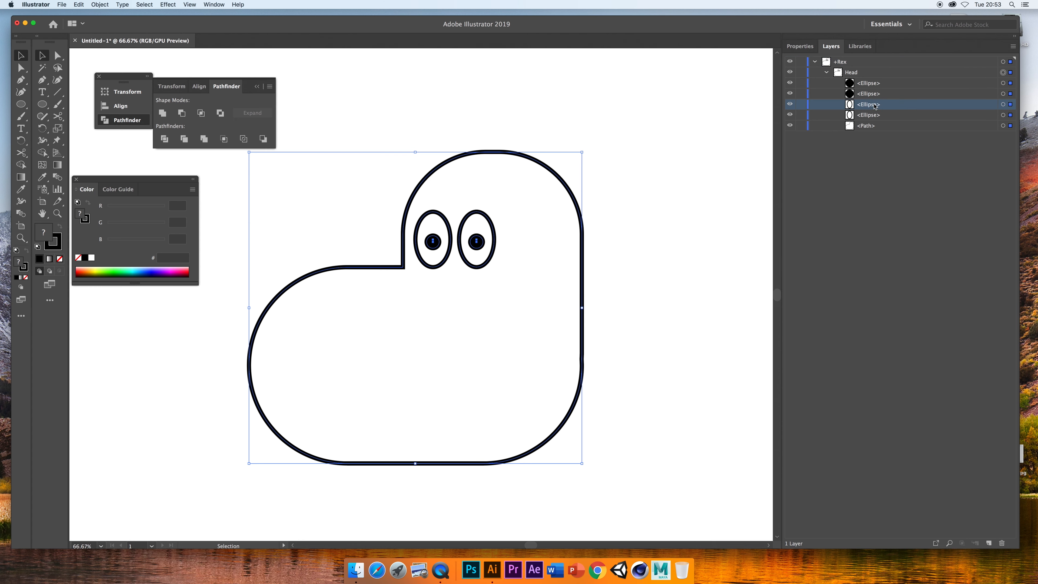
pyautogui.click(1003, 105)
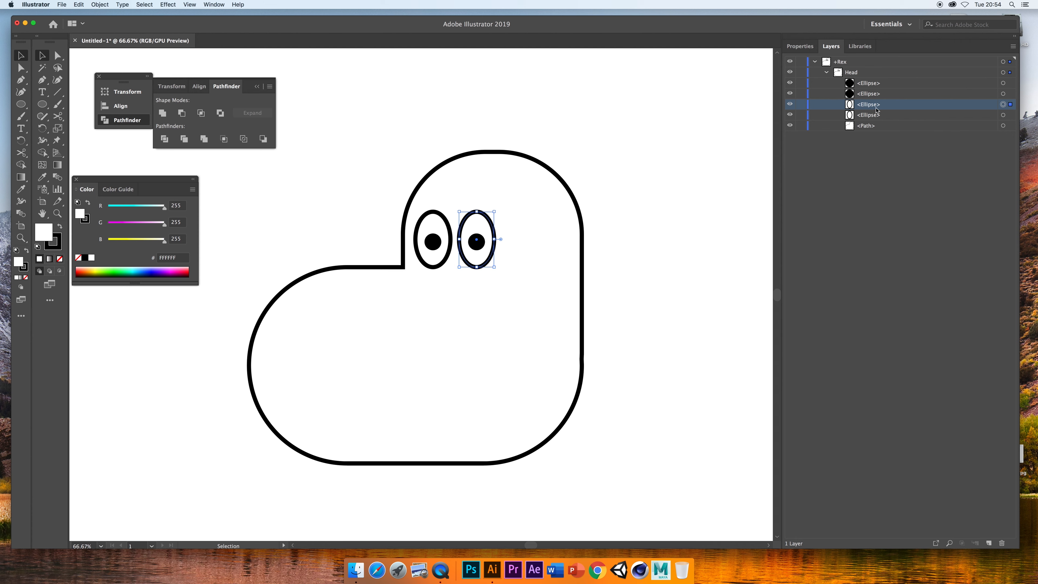
pyautogui.press('super+g')
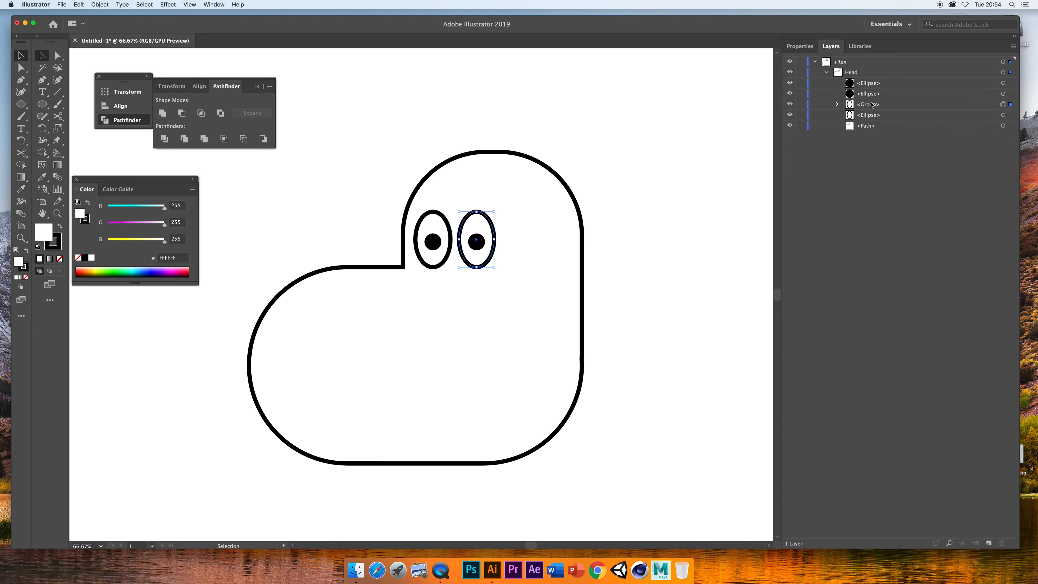
pyautogui.click(838, 105)
pyautogui.doubleClick(886, 115)
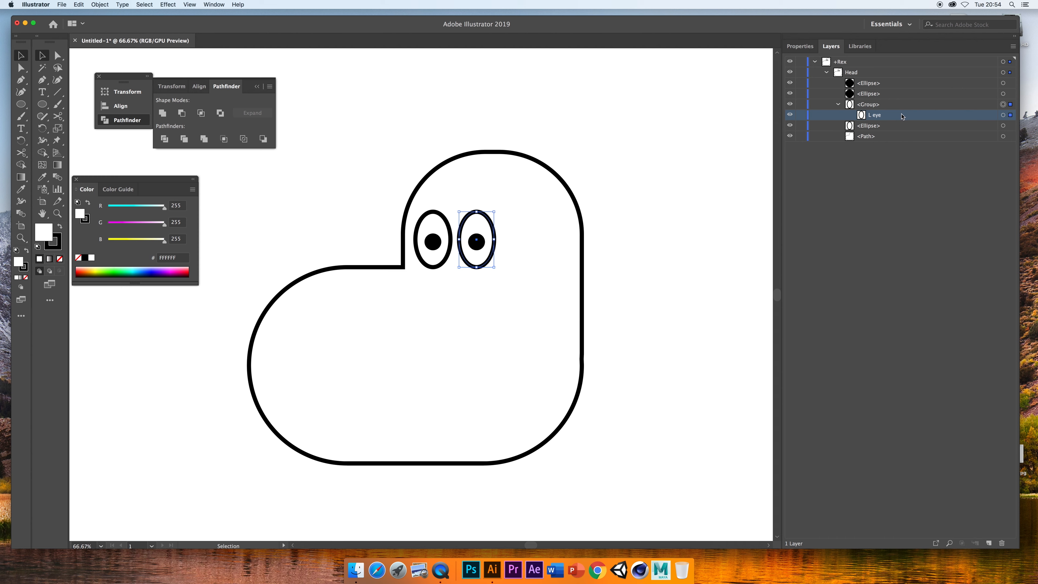
pyautogui.doubleClick(869, 104)
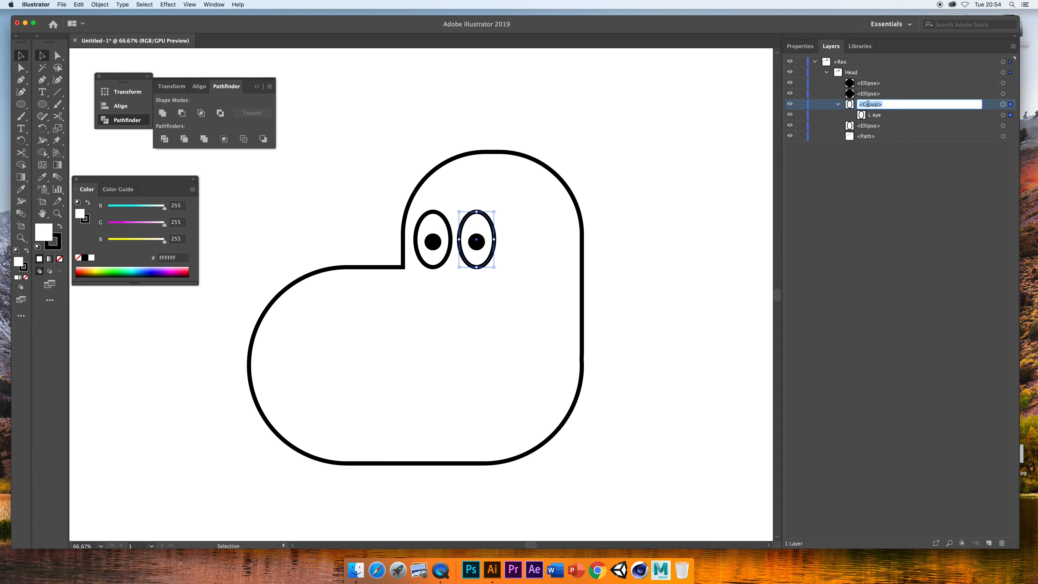
pyautogui.write('L eye')
pyautogui.press('Return')
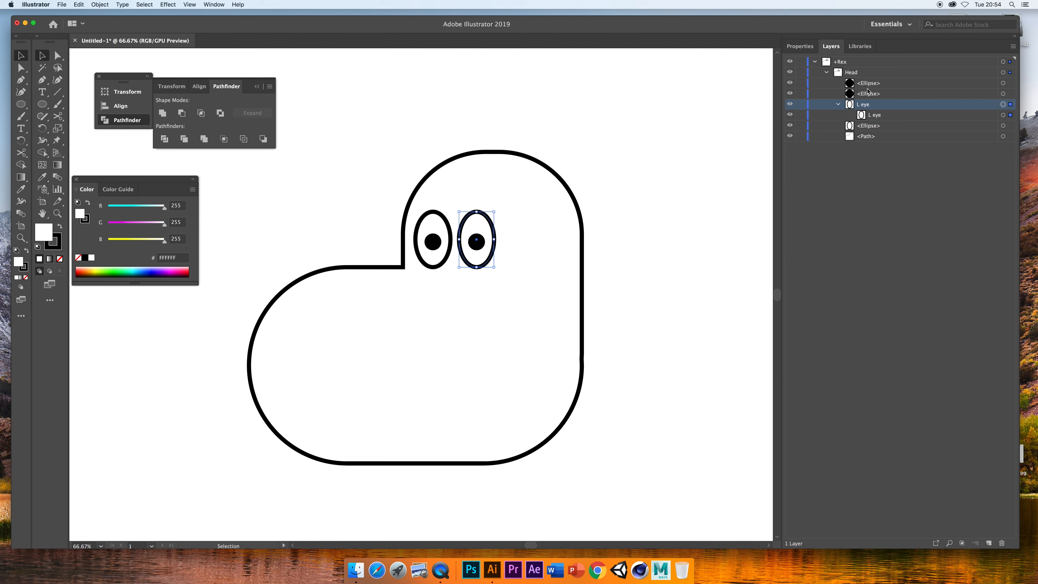
# - Put the left-hand eye ellipse into its own group and name both the ellipse and the group R eye
pyautogui.doubleClick(875, 127)
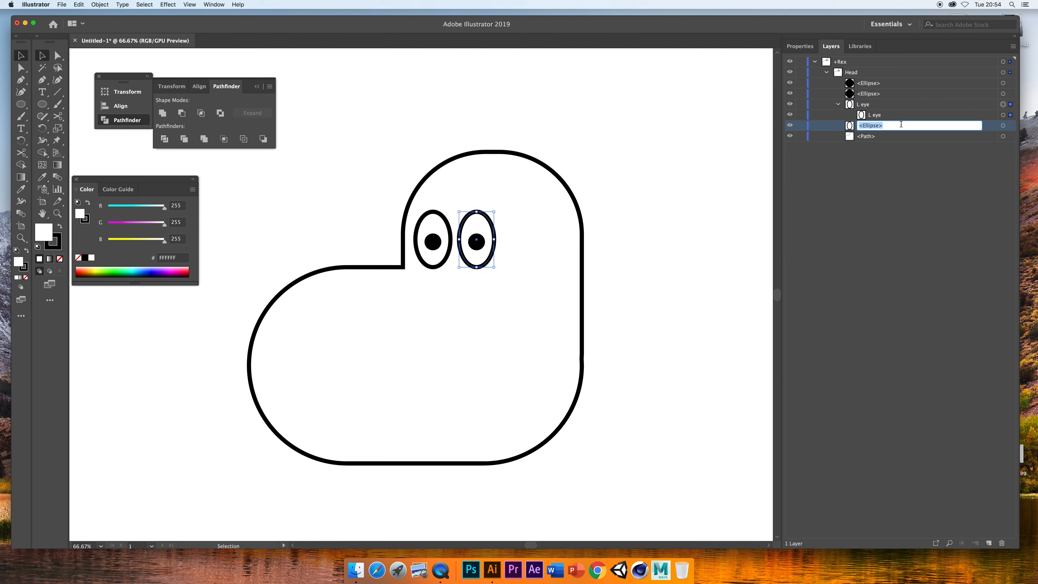
pyautogui.write('R eye')
pyautogui.press('Return')
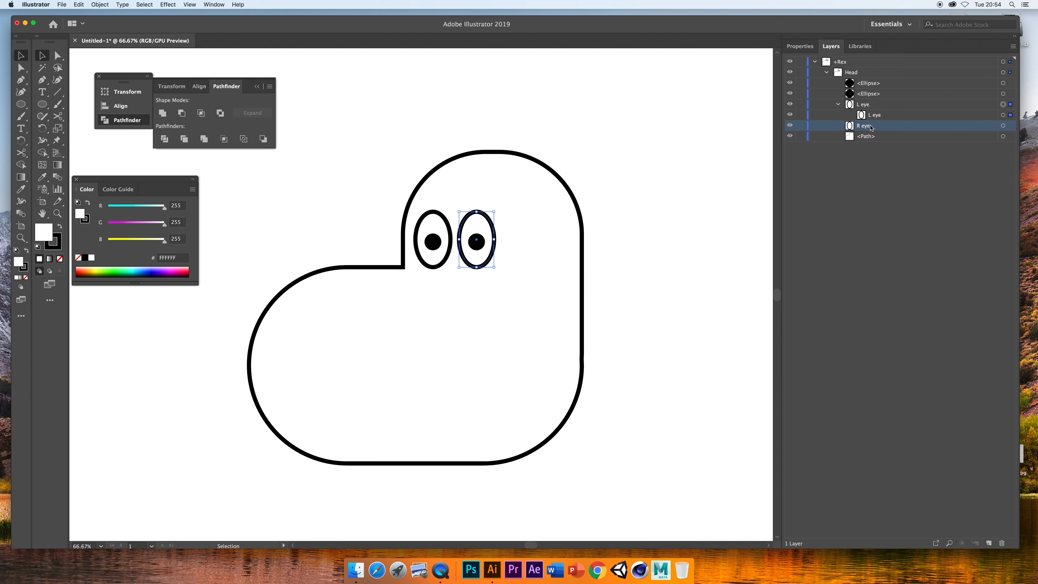
pyautogui.click(1003, 125)
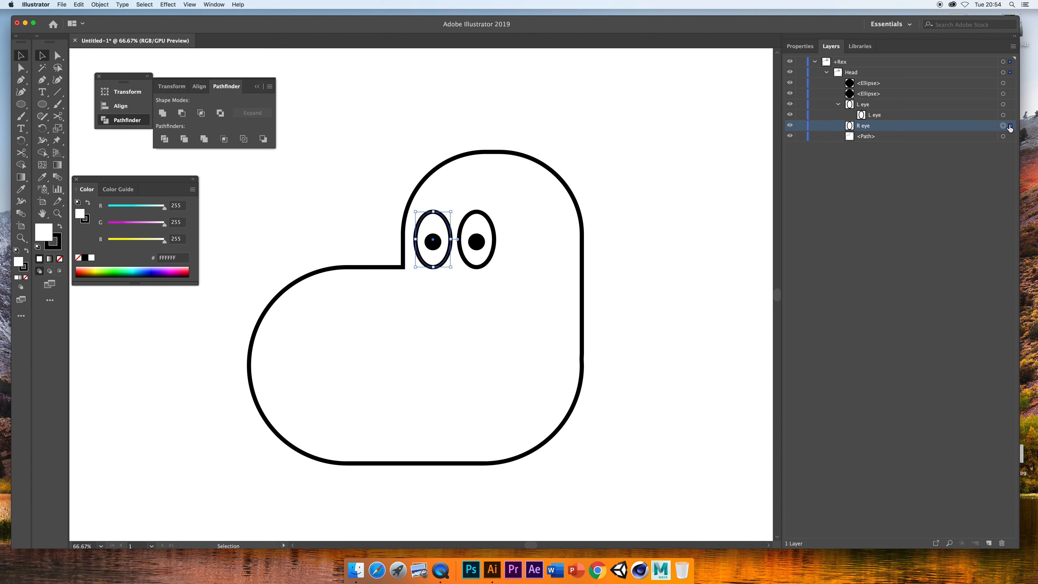
pyautogui.press('super+g')
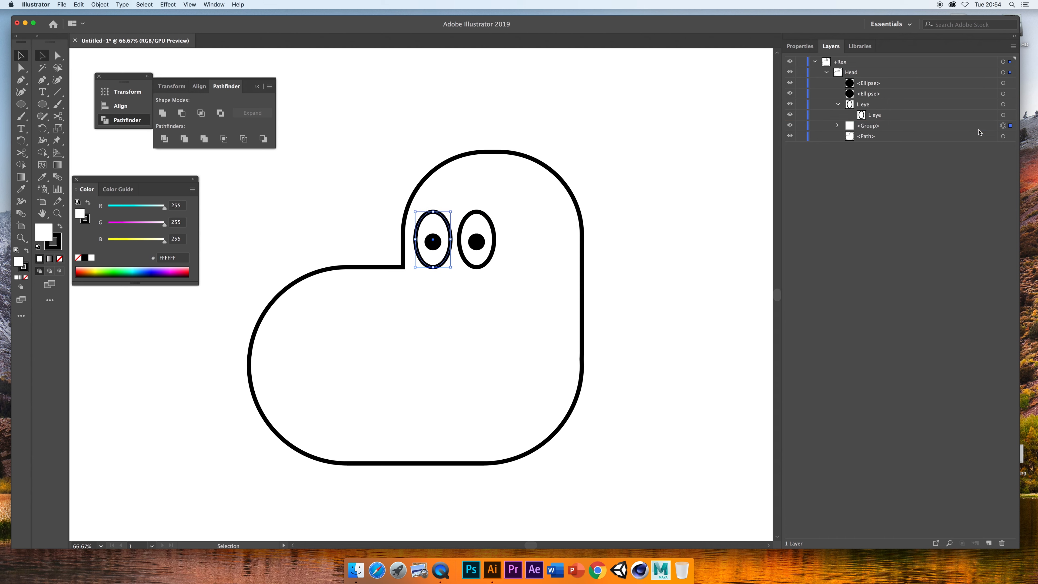
pyautogui.click(837, 126)
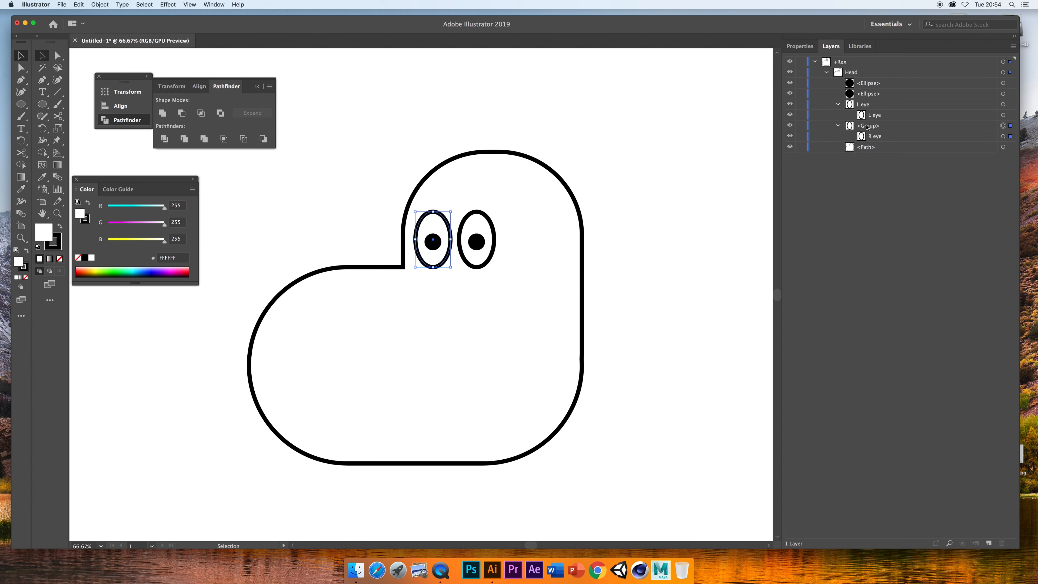
pyautogui.doubleClick(868, 126)
pyautogui.write('R eye')
pyautogui.press('Return')
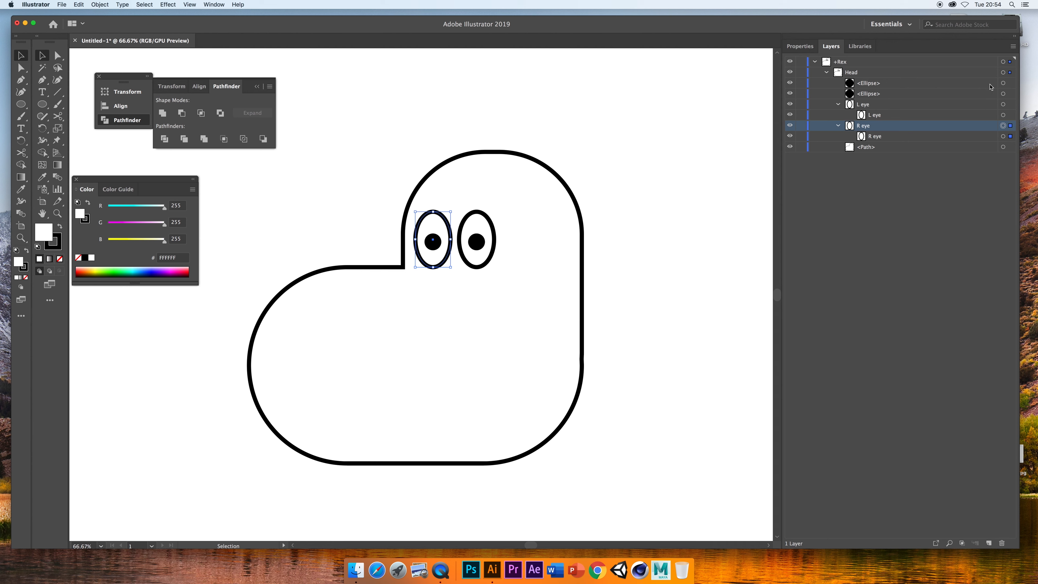
# - Rename the left-hand black pupil ellipse R pupil and move it into the R eye group above the eye ellipse
pyautogui.click(1004, 83)
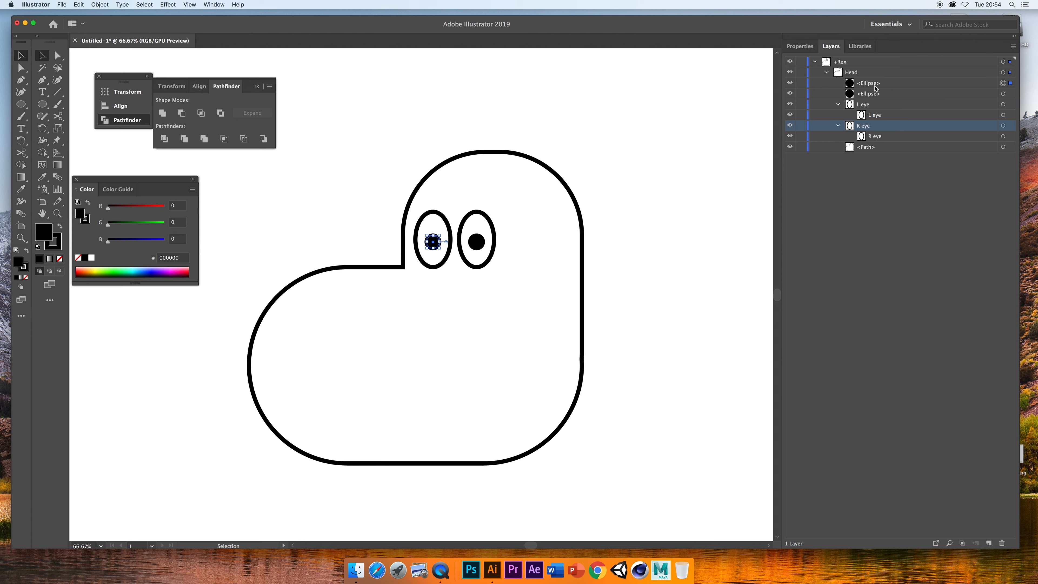
pyautogui.click(888, 86)
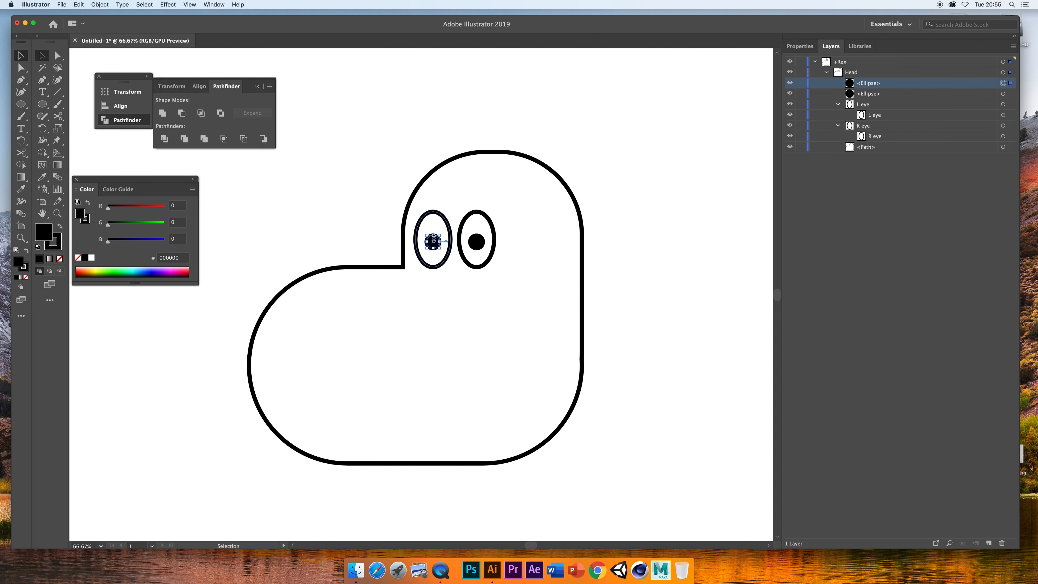
pyautogui.doubleClick(872, 84)
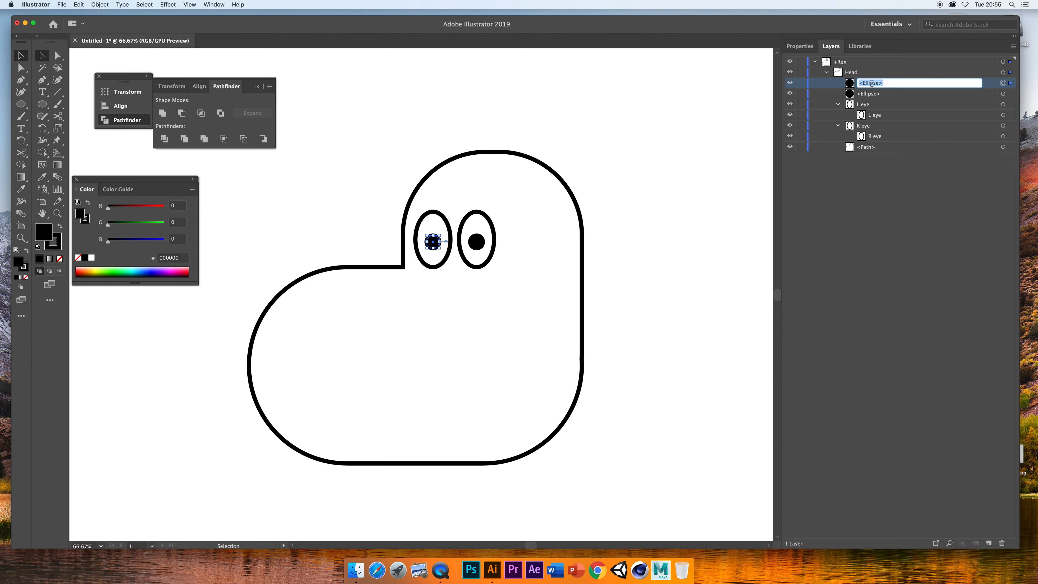
pyautogui.write('R pupil')
pyautogui.press('Return')
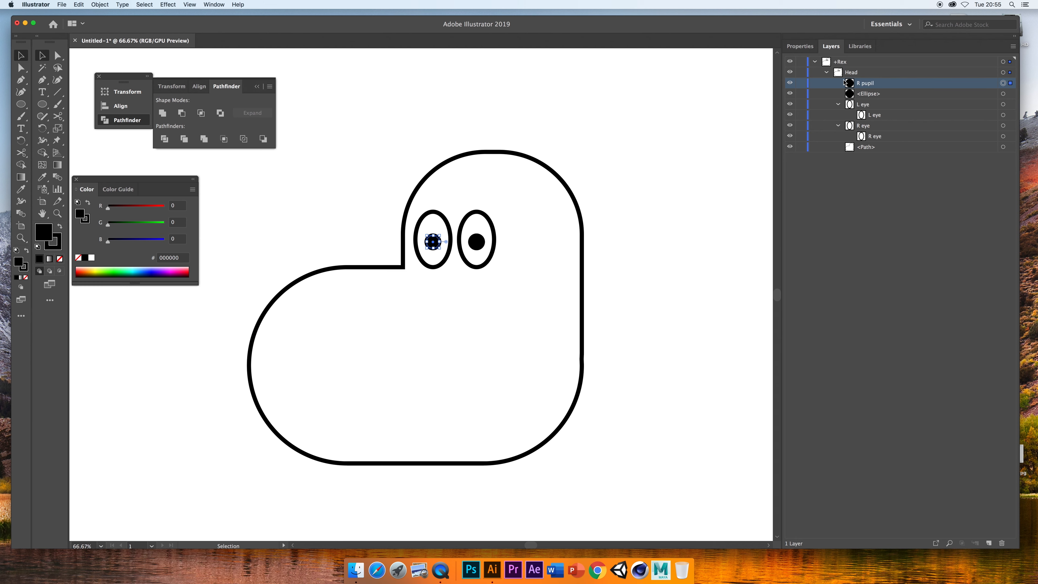
pyautogui.moveTo(868, 83); pyautogui.dragTo(874, 131)
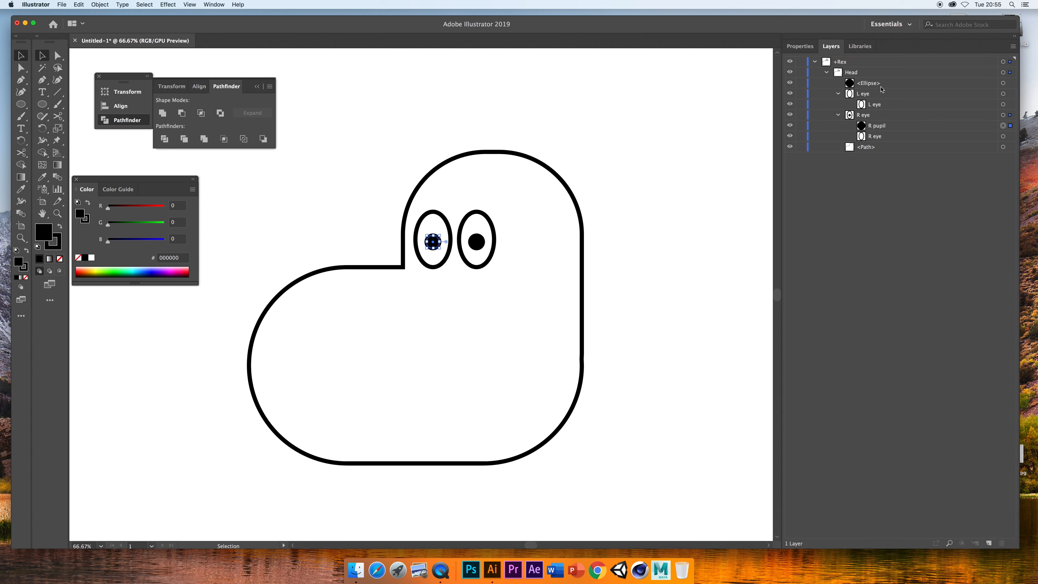
# - Rename the remaining pupil ellipse L pupil and move it into the L eye group above the eye ellipse
pyautogui.doubleClick(872, 83)
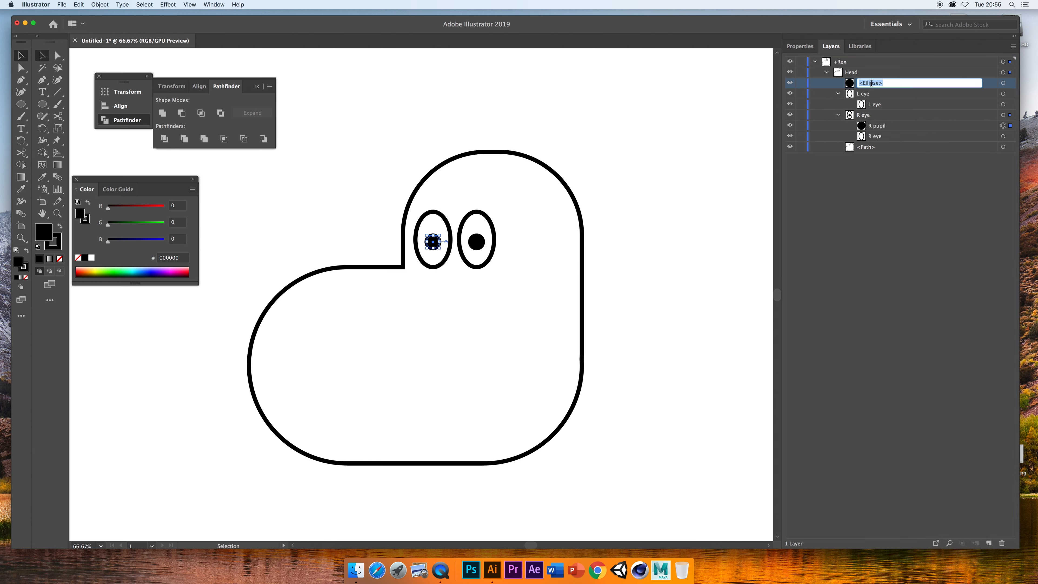
pyautogui.write('L pupil')
pyautogui.press('Return')
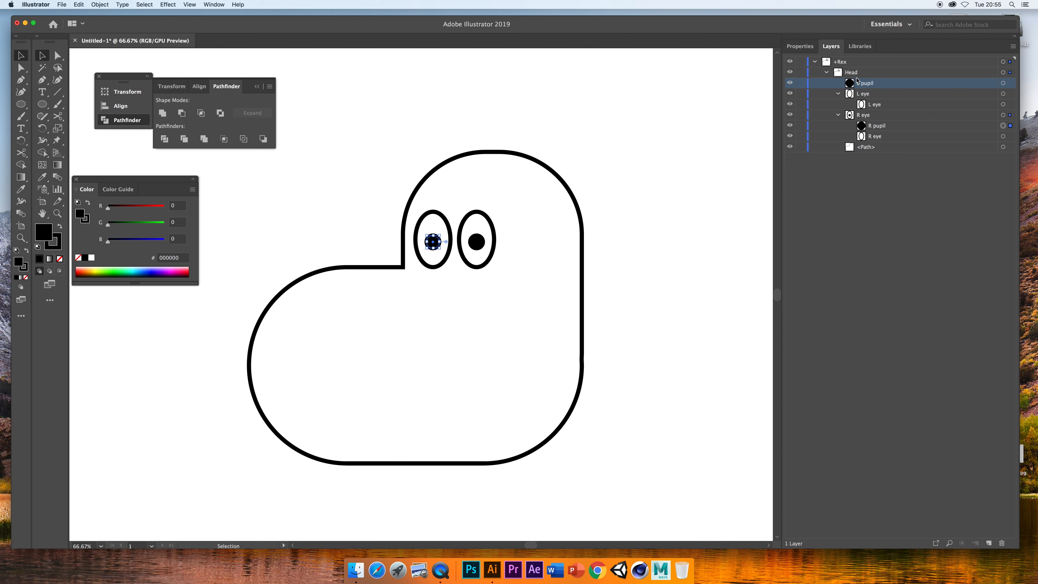
pyautogui.moveTo(863, 87); pyautogui.dragTo(875, 102)
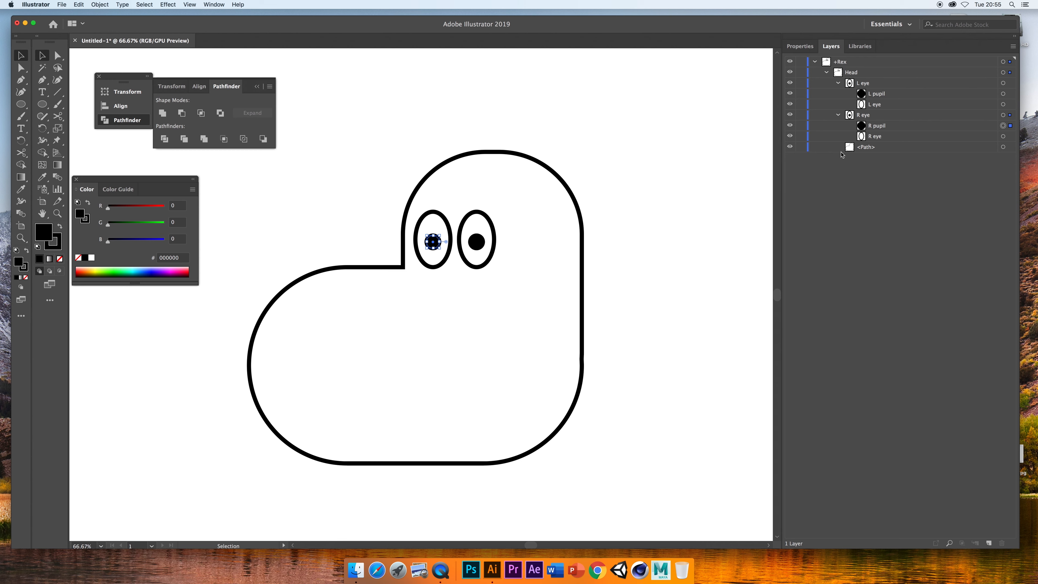
# - Deselect the artwork and save the document to the Desktop as Rex.ai with the default Illustrator options
pyautogui.click(650, 266)
pyautogui.click(61, 4)
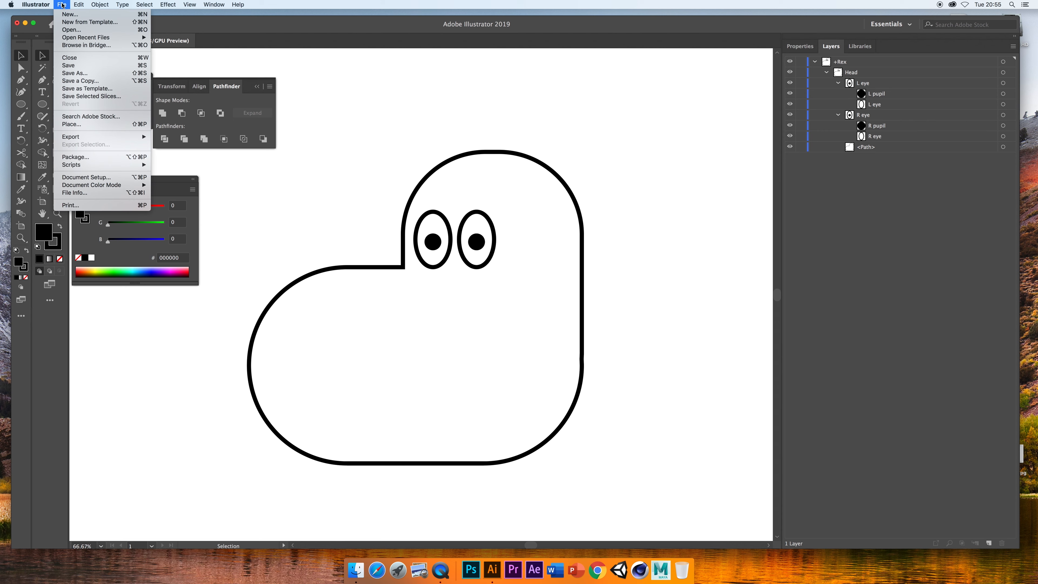
pyautogui.click(82, 74)
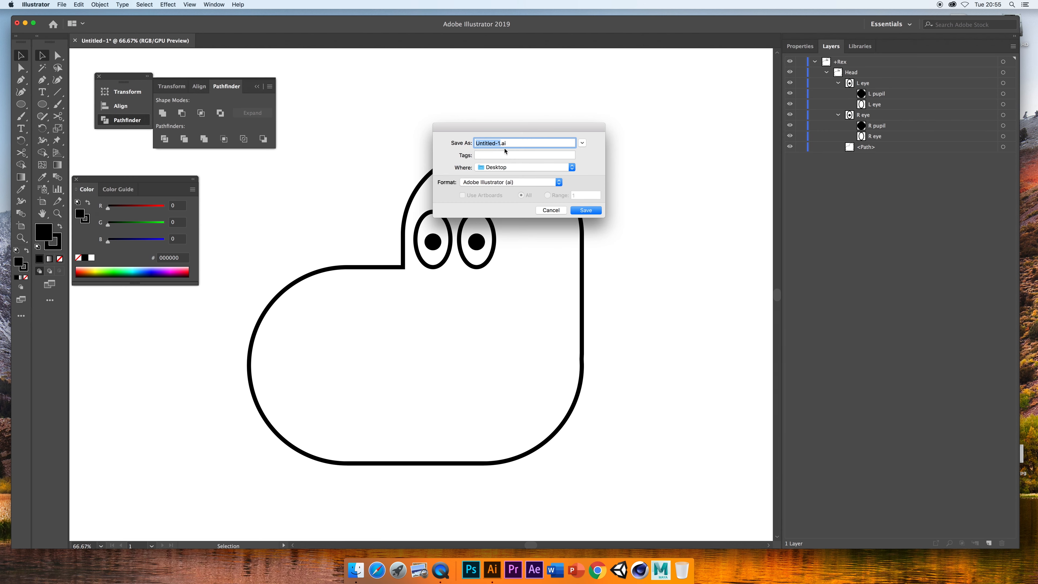
pyautogui.write('Rex')
pyautogui.press('Return')
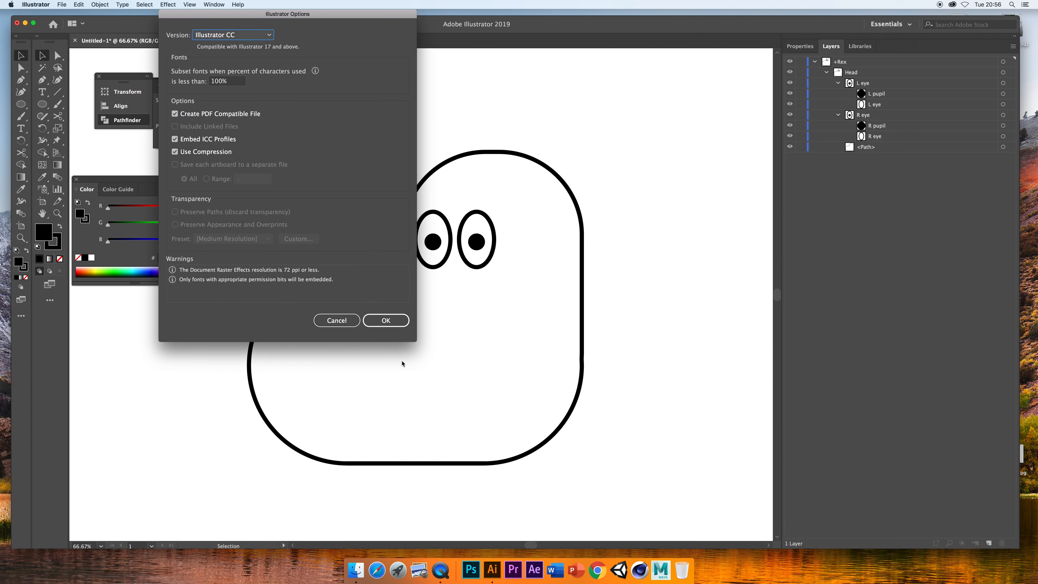
pyautogui.click(386, 319)
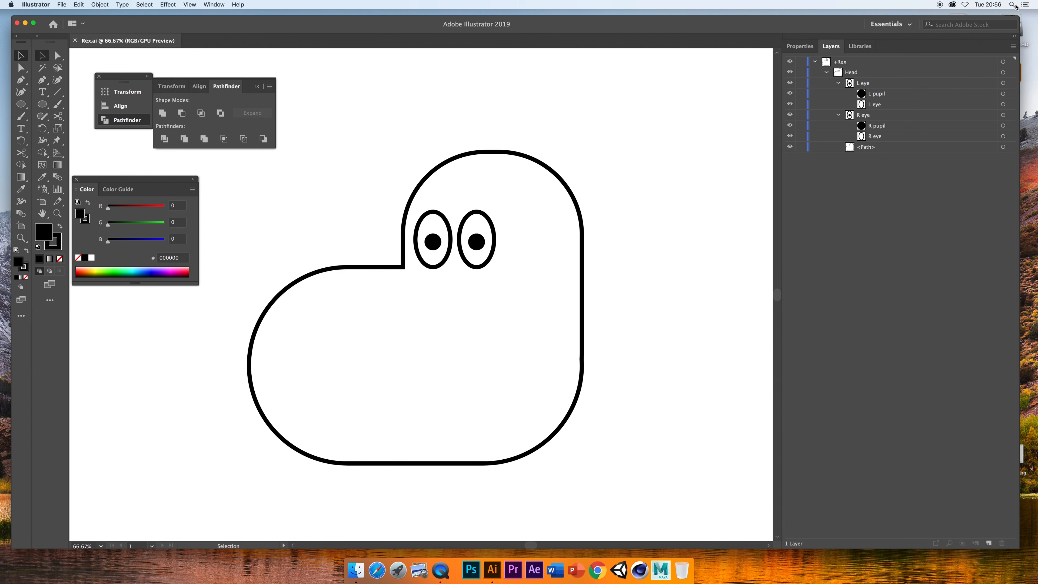
# - Find and launch Adobe Character Animator, then move its window up the screen and enlarge it
pyautogui.click(1013, 5)
pyautogui.write('character')
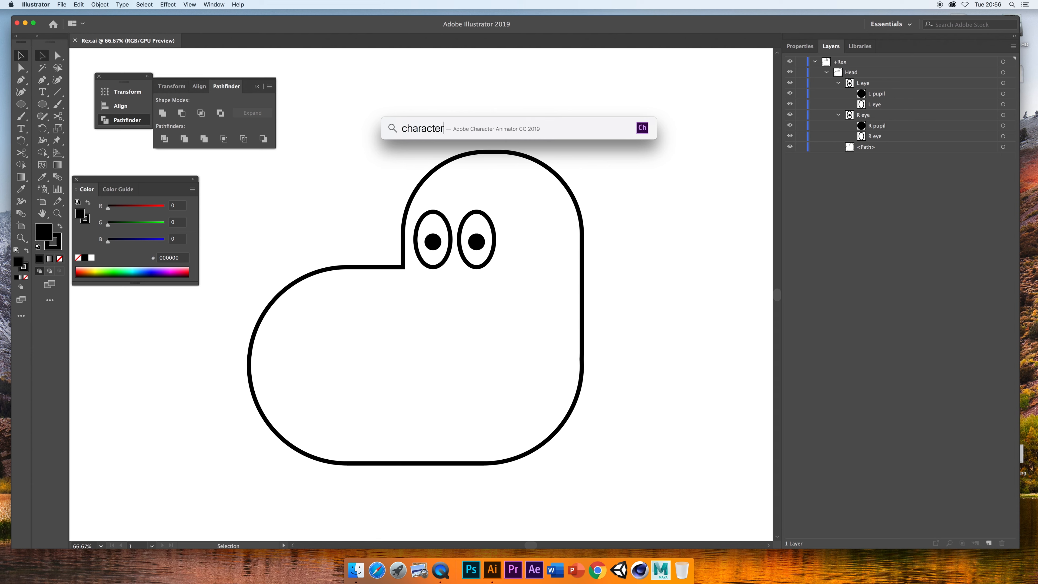
pyautogui.press('Return')
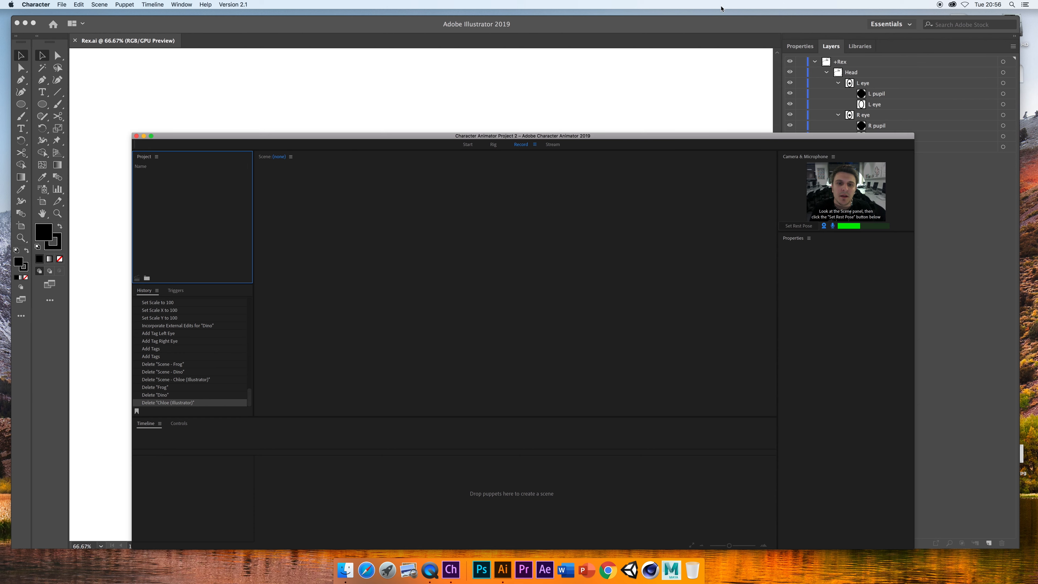
pyautogui.moveTo(610, 138); pyautogui.dragTo(524, 41)
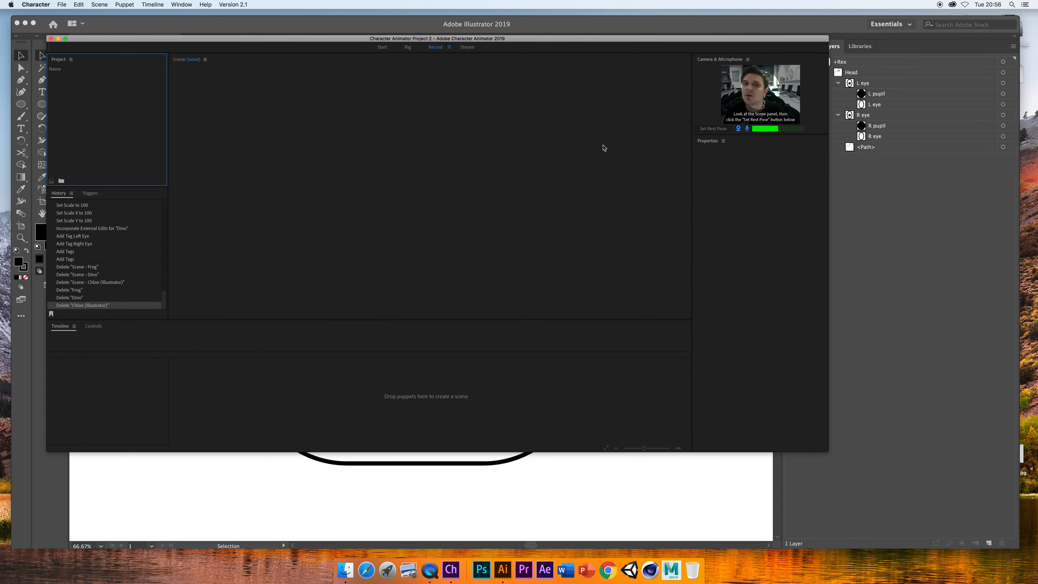
pyautogui.moveTo(959, 484); pyautogui.dragTo(960, 489)
# - Import Rex.ai from the Desktop, open the Rex puppet for rigging and select its top-level Rex layer
pyautogui.click(62, 5)
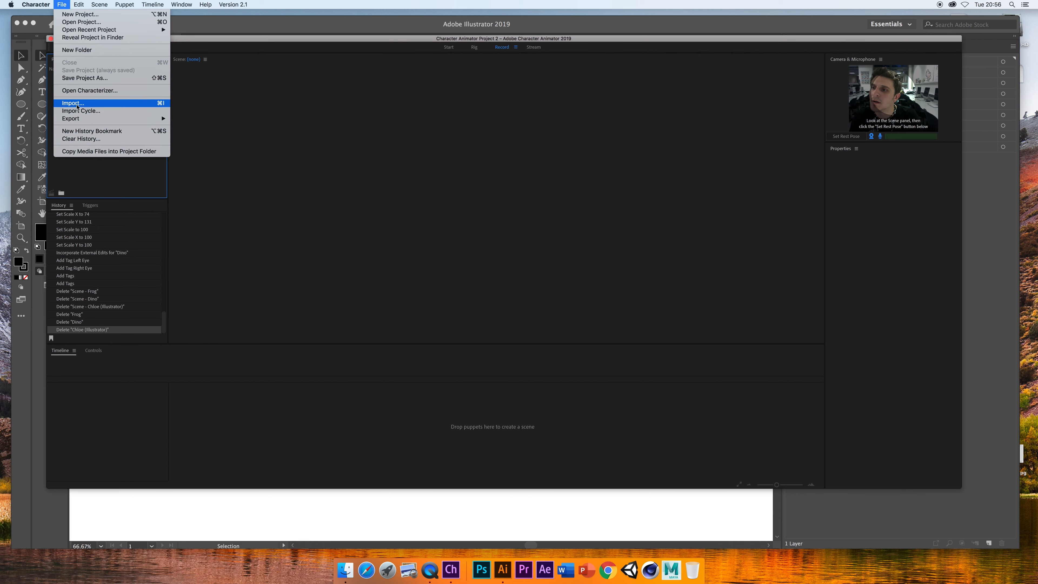
pyautogui.click(73, 107)
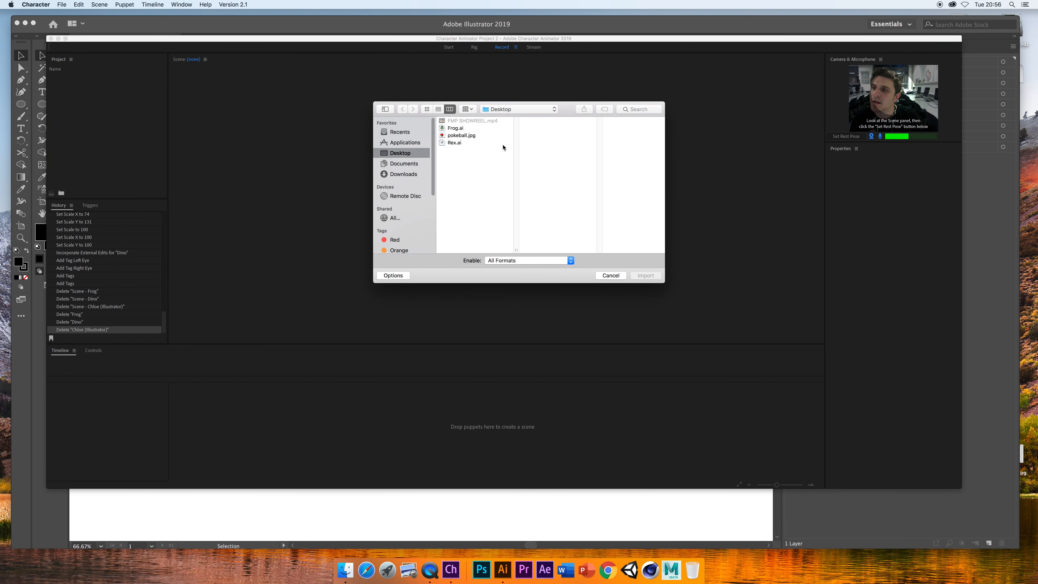
pyautogui.click(454, 143)
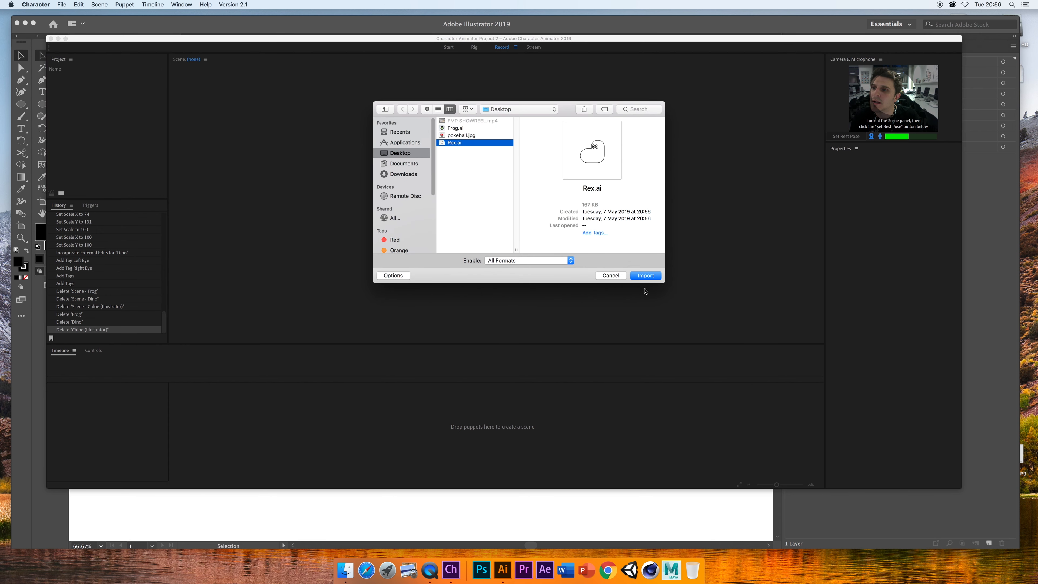
pyautogui.click(650, 279)
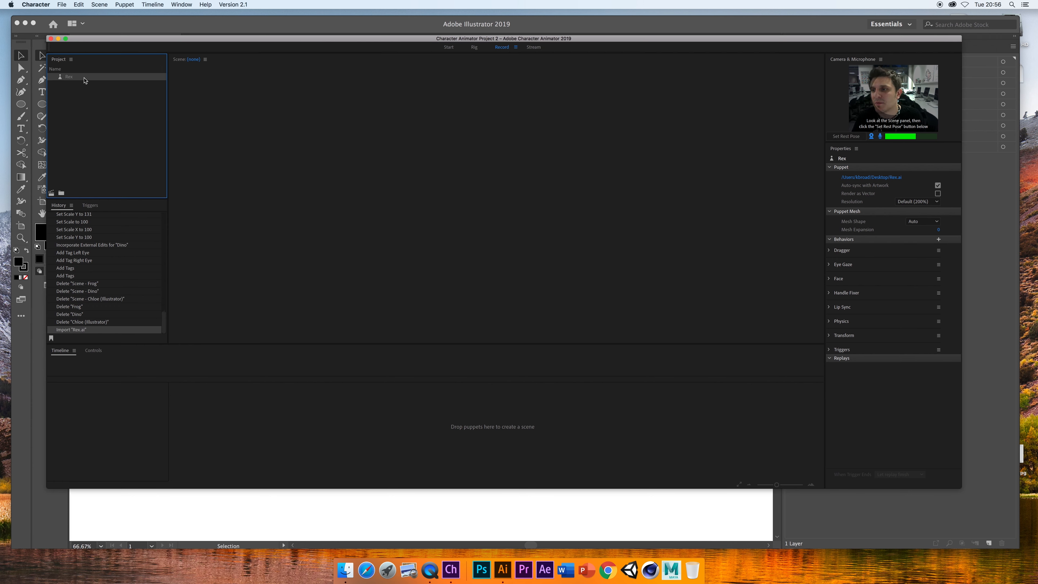
pyautogui.doubleClick(67, 79)
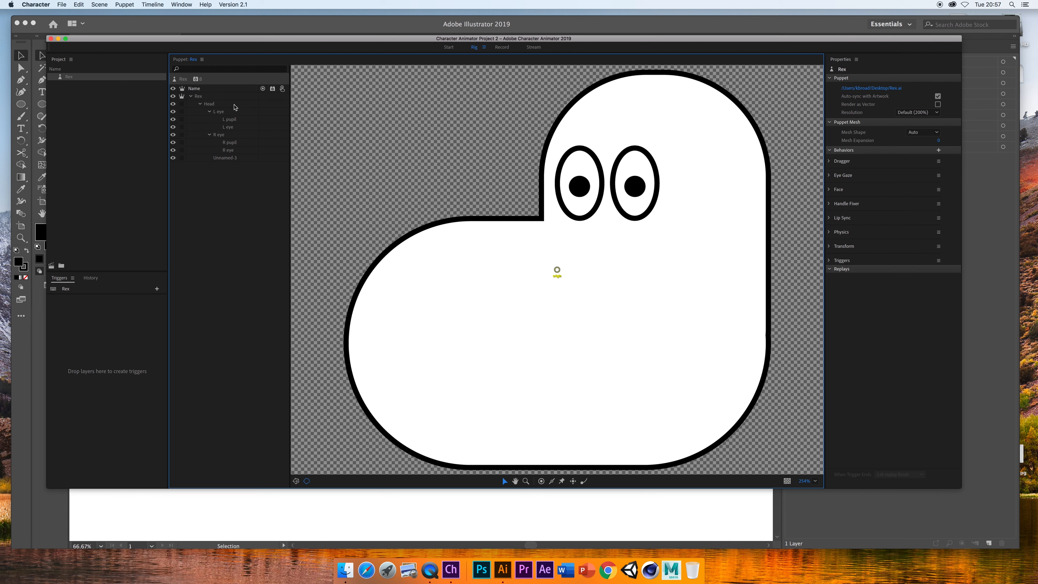
pyautogui.click(203, 98)
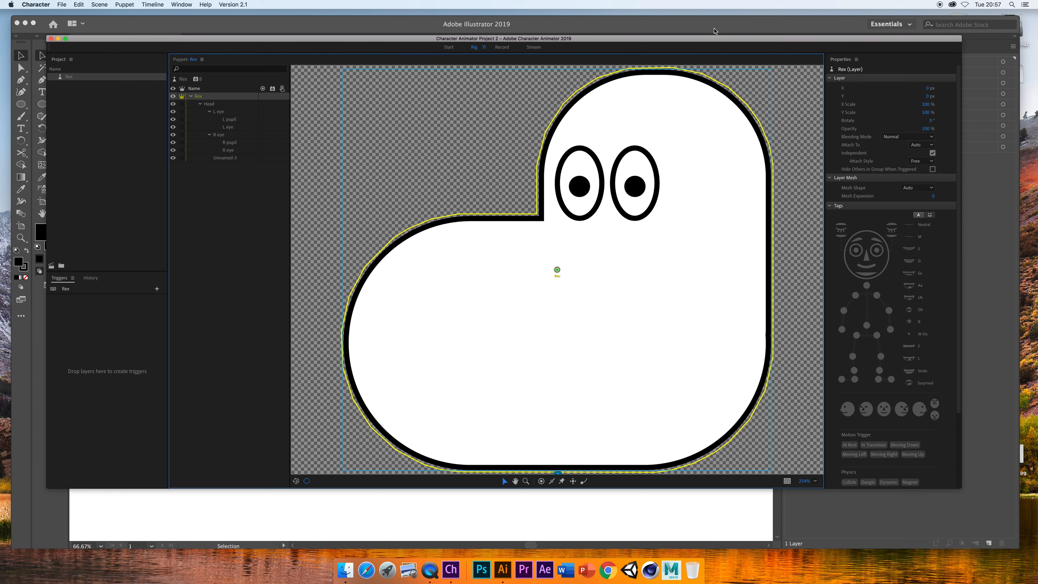
# - Move the windows aside to compare the puppet's layer hierarchy with the layer structure in Illustrator
pyautogui.moveTo(709, 40)
pyautogui.mouseDown()
pyautogui.moveTo(659, 21)
pyautogui.moveTo(722, 27)
pyautogui.mouseUp()
pyautogui.click(691, 24)
pyautogui.click(57, 32)
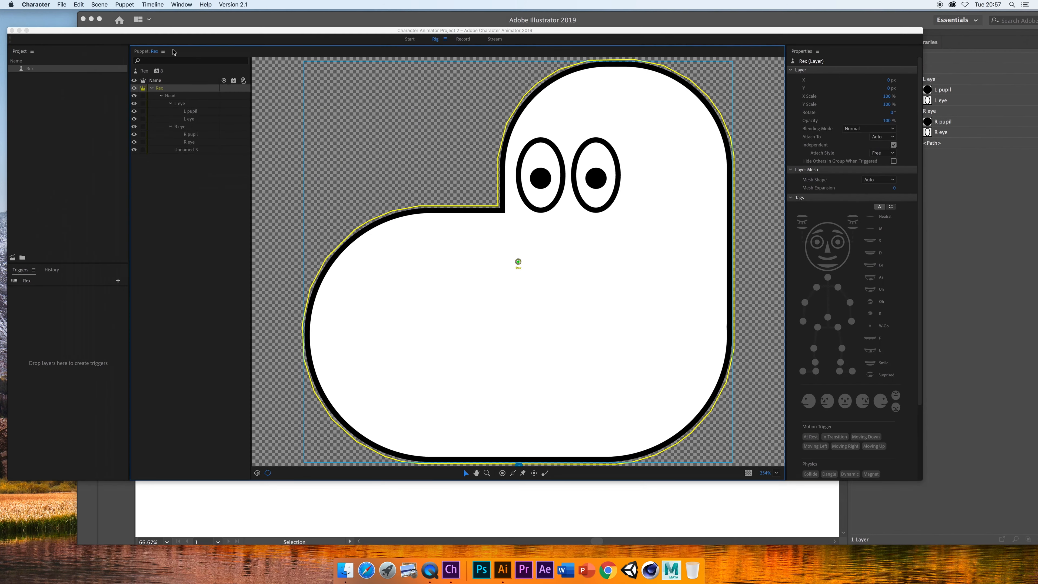
pyautogui.moveTo(696, 33); pyautogui.dragTo(651, 30)
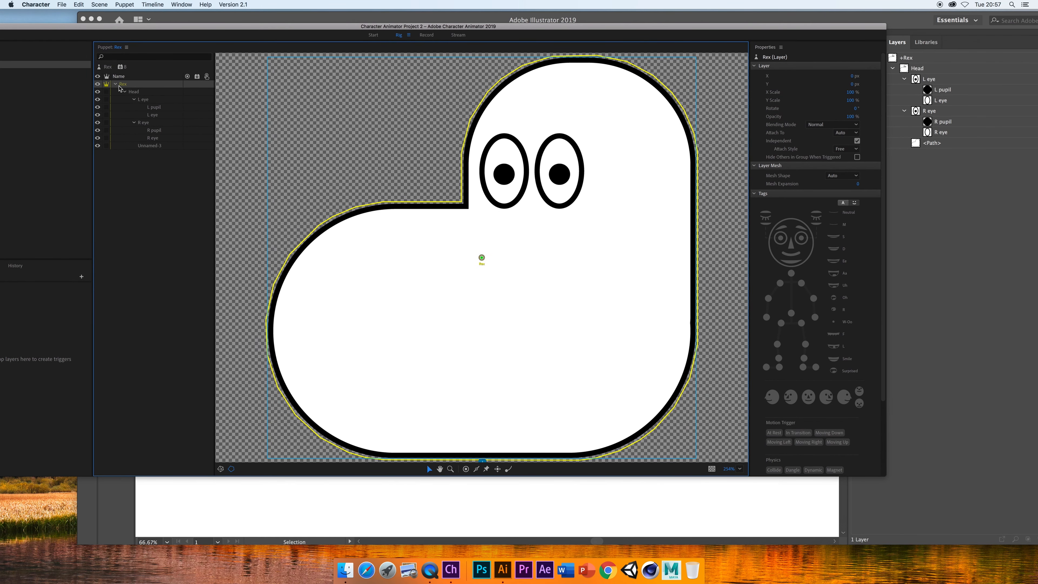
pyautogui.moveTo(563, 30); pyautogui.dragTo(627, 35)
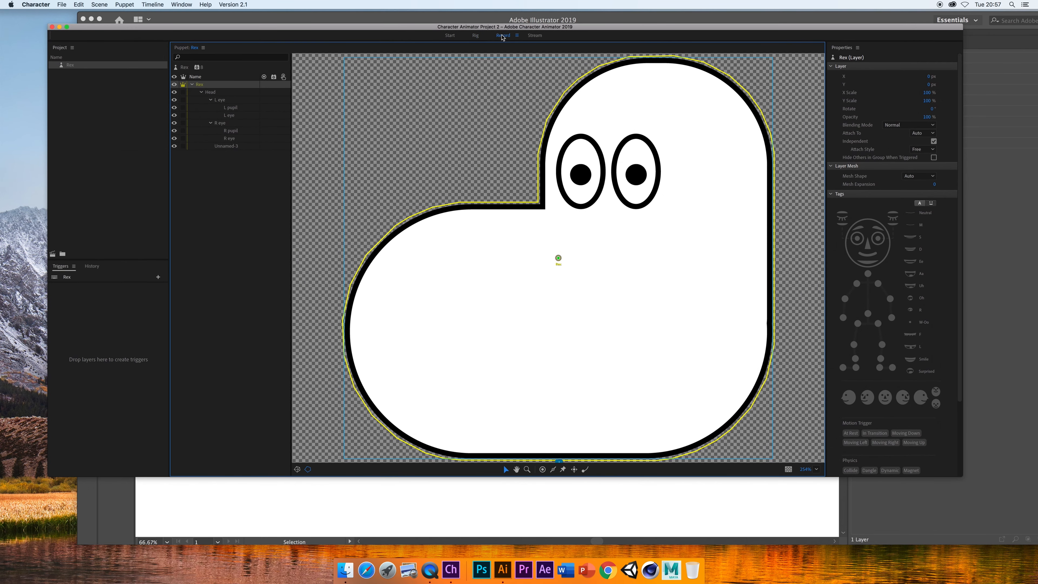
# - Look over the Record and Rig workspaces and add the Rex puppet to a new scene
pyautogui.click(503, 35)
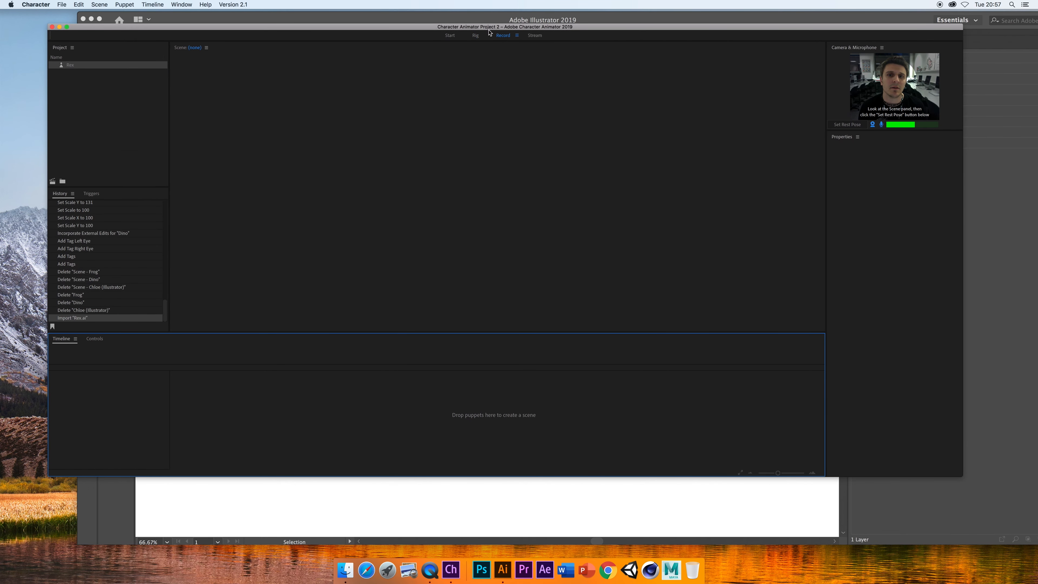
pyautogui.click(475, 35)
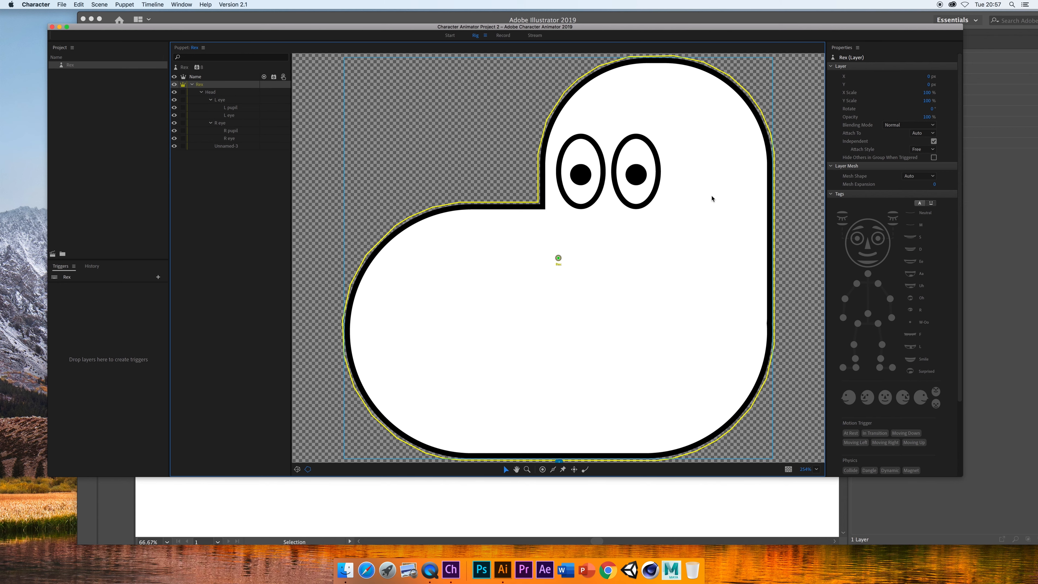
pyautogui.click(499, 36)
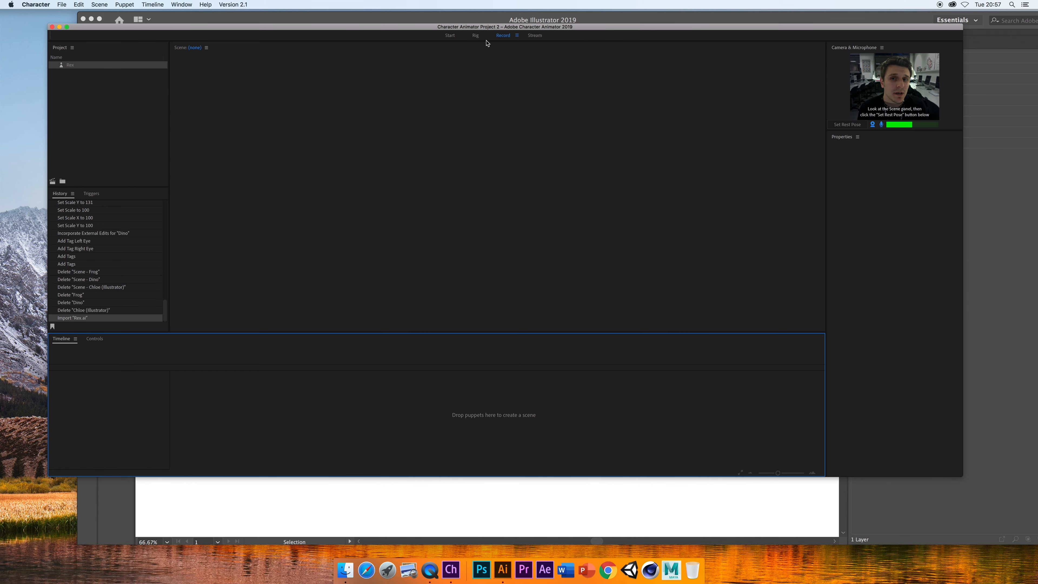
pyautogui.click(475, 35)
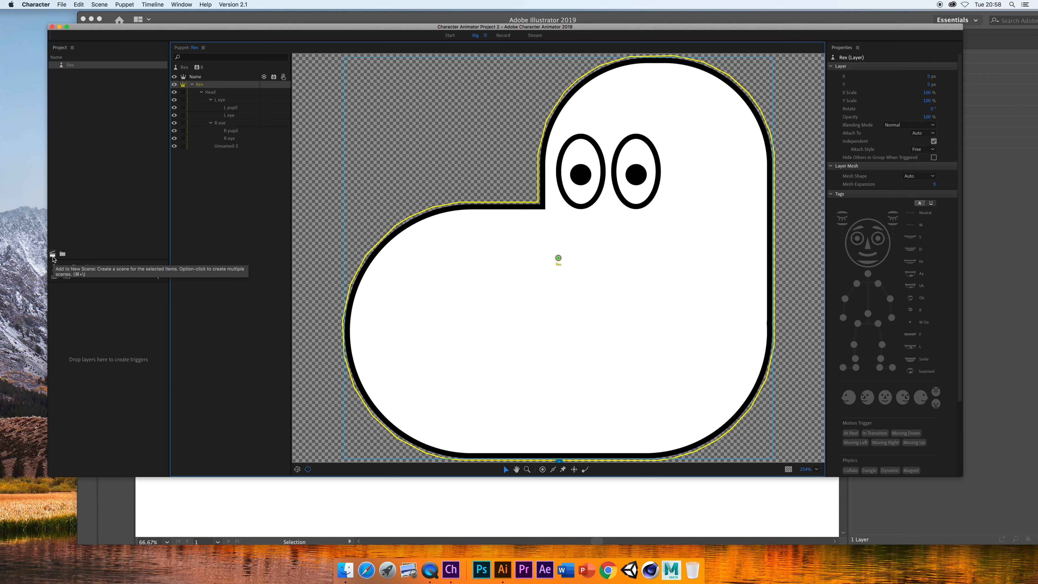
pyautogui.click(53, 254)
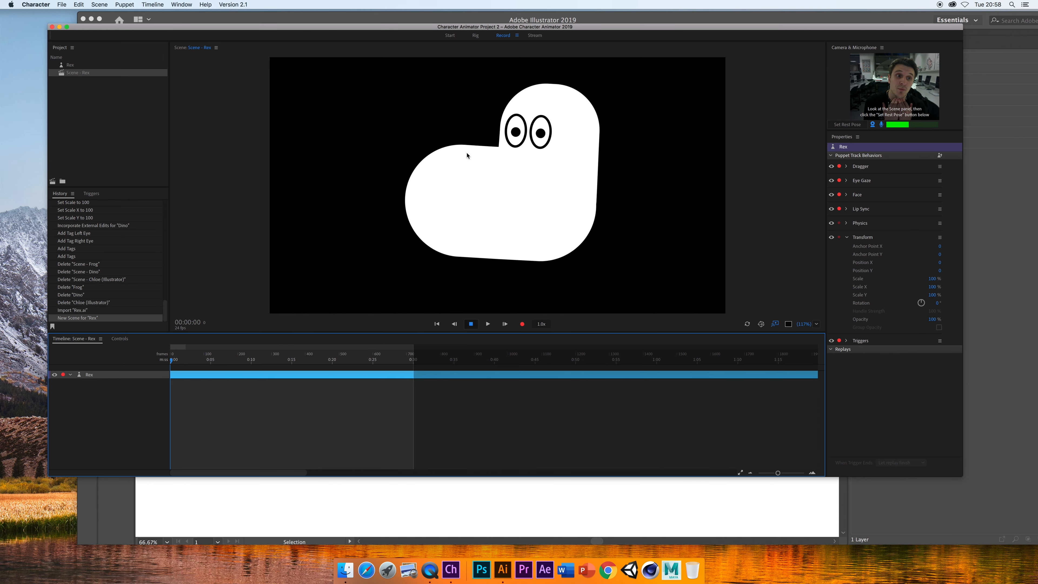
# - In the Rig workspace, move the Head and Rex origin handles to the head's bottom edge, below the eyes
pyautogui.click(477, 36)
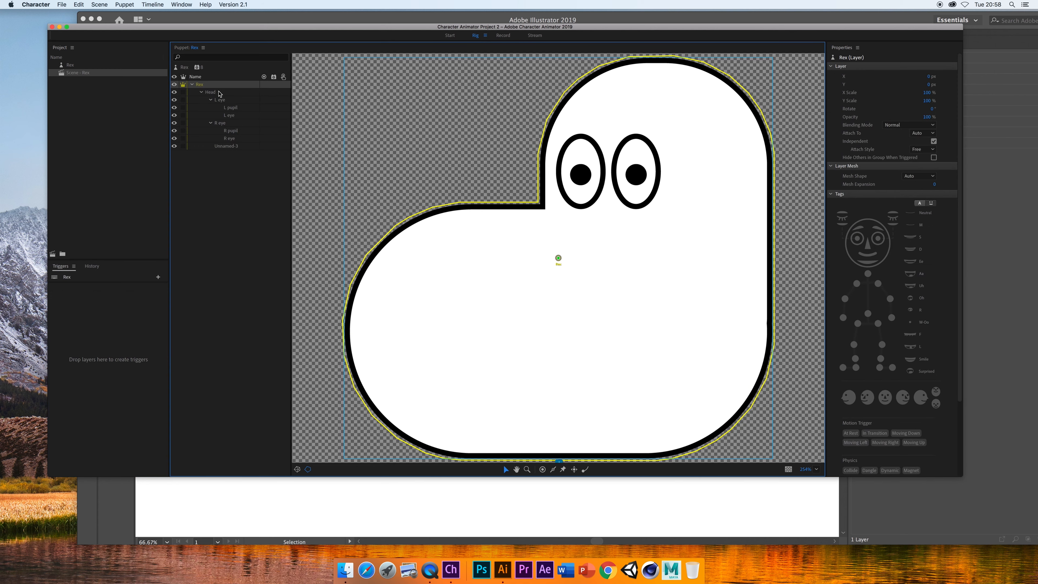
pyautogui.click(220, 93)
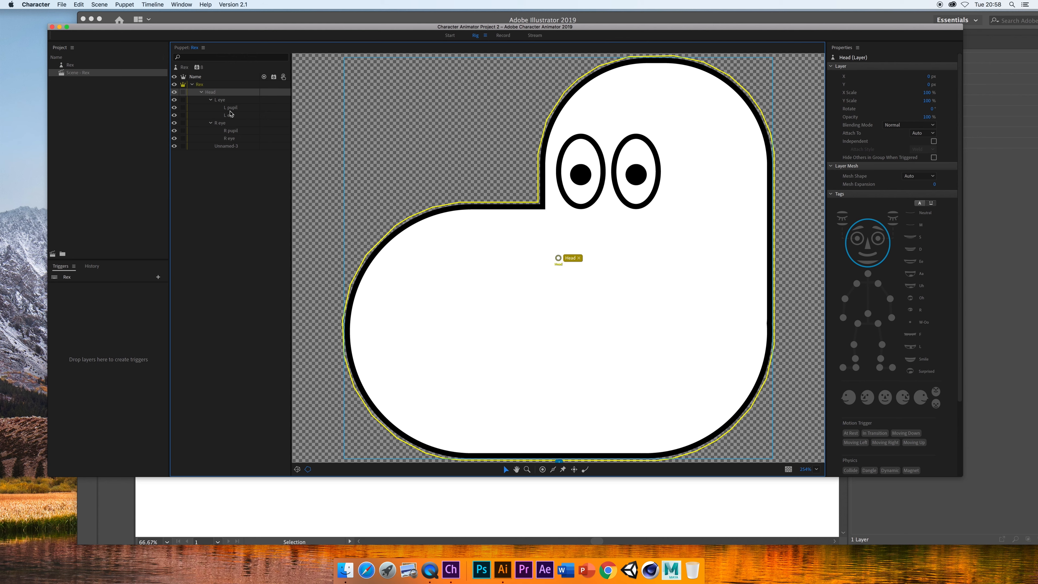
pyautogui.moveTo(558, 258); pyautogui.dragTo(655, 457)
pyautogui.click(224, 85)
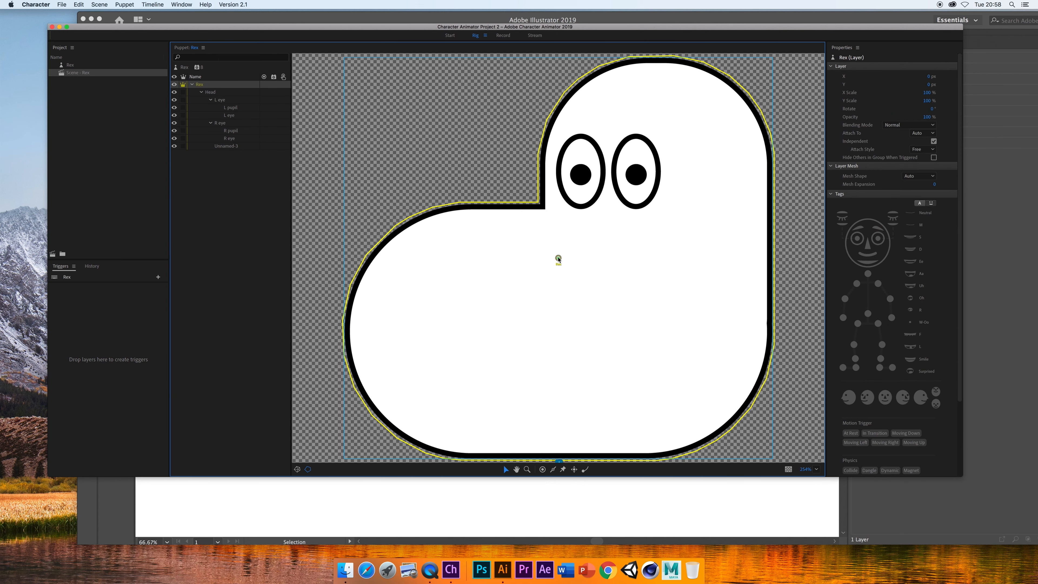
pyautogui.moveTo(559, 258); pyautogui.dragTo(659, 455)
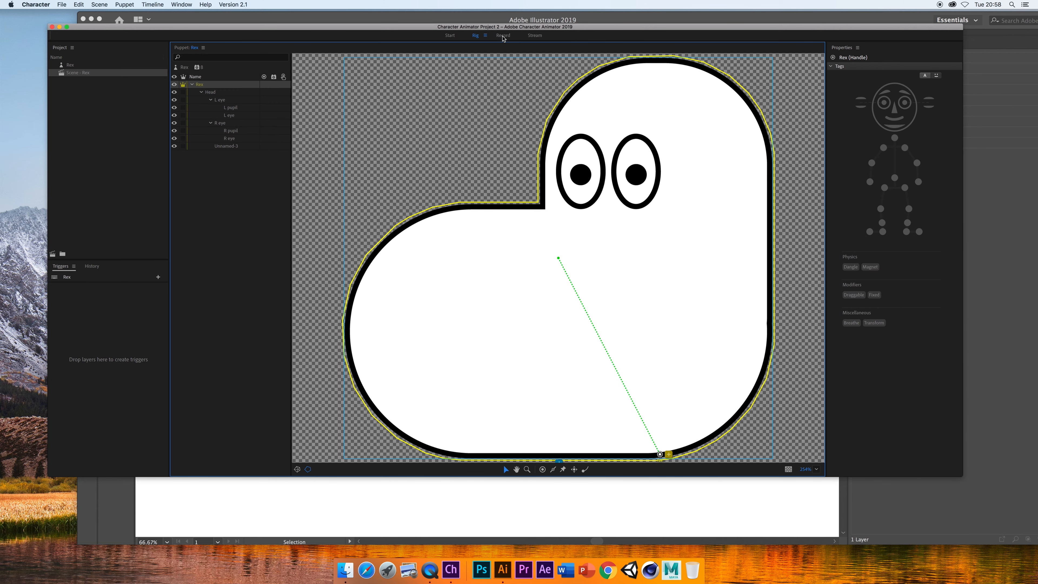
# - In the Record workspace, reduce the Rex puppet's Scale to about 81% and set its Position X to about -61
pyautogui.click(503, 36)
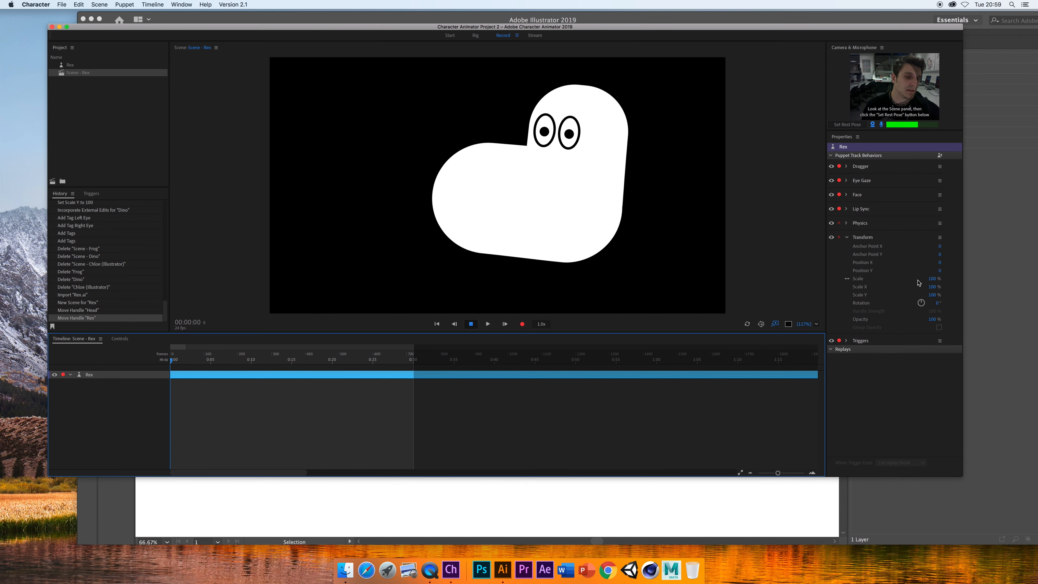
pyautogui.moveTo(930, 282); pyautogui.dragTo(908, 263)
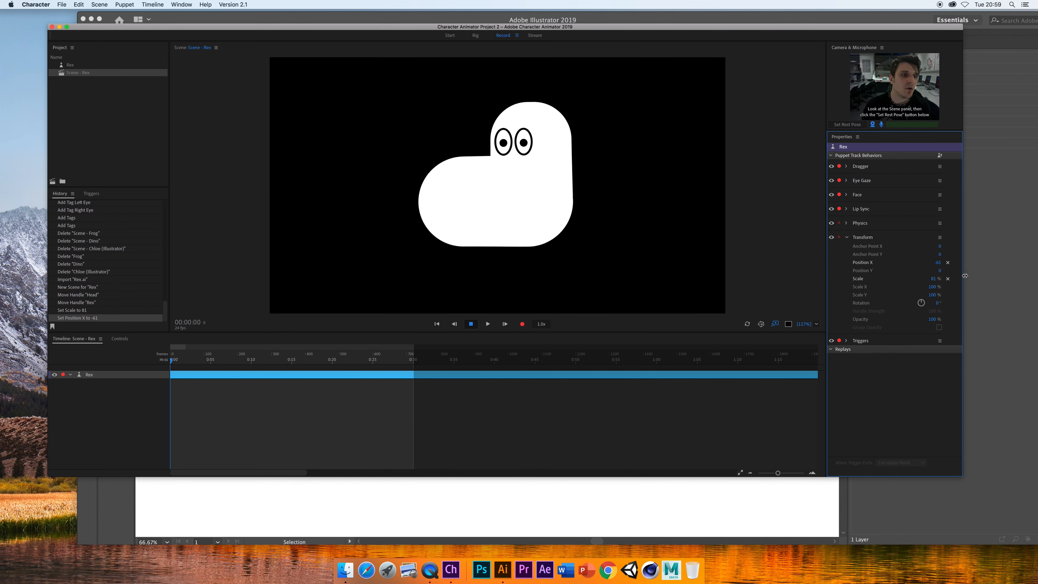
# - Reset the Rex puppet's Position X to 0 and its Scale to 100%
pyautogui.click(939, 263)
pyautogui.write('0')
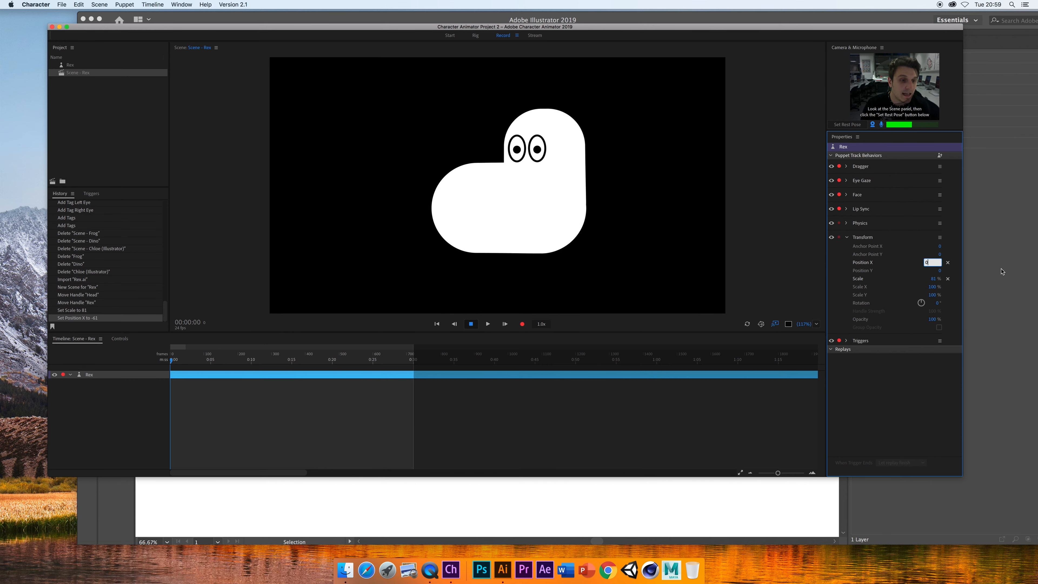
pyautogui.press('Tab')
pyautogui.press('Tab')
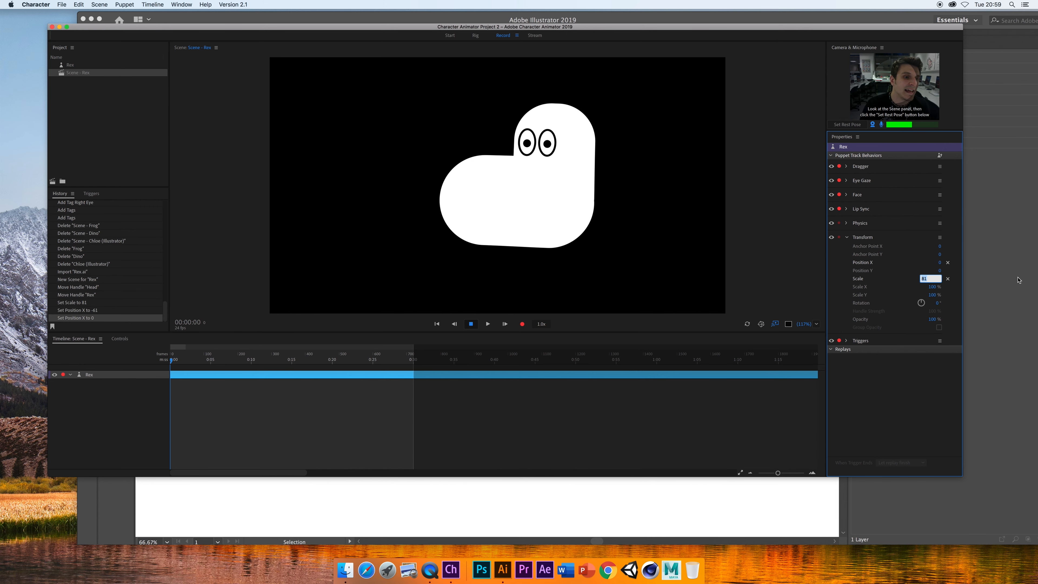
pyautogui.write('100')
pyautogui.press('Return')
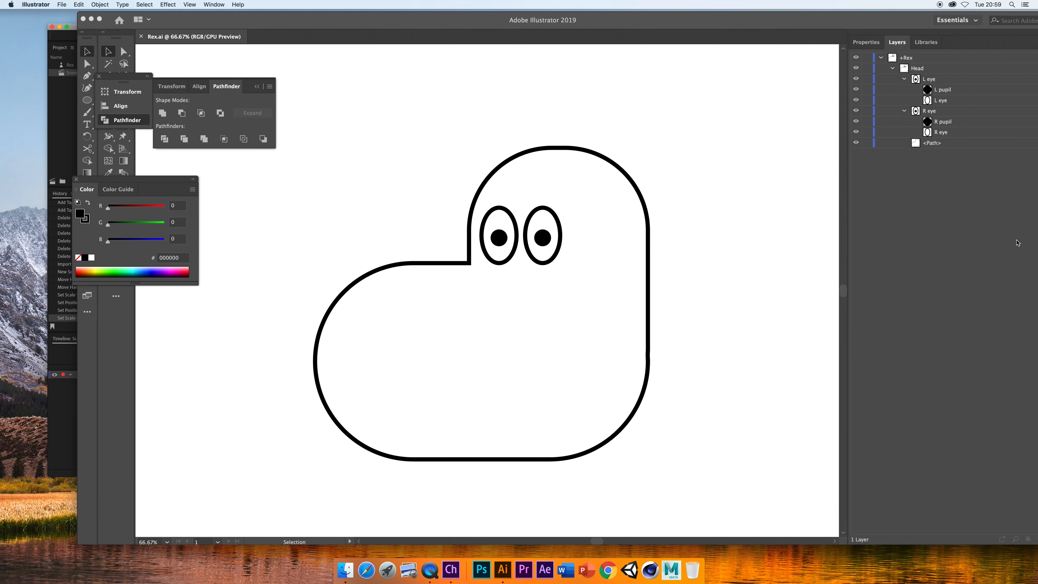
# - Switch to Illustrator and rename the L pupil layer item as +L pupil
pyautogui.click(972, 223)
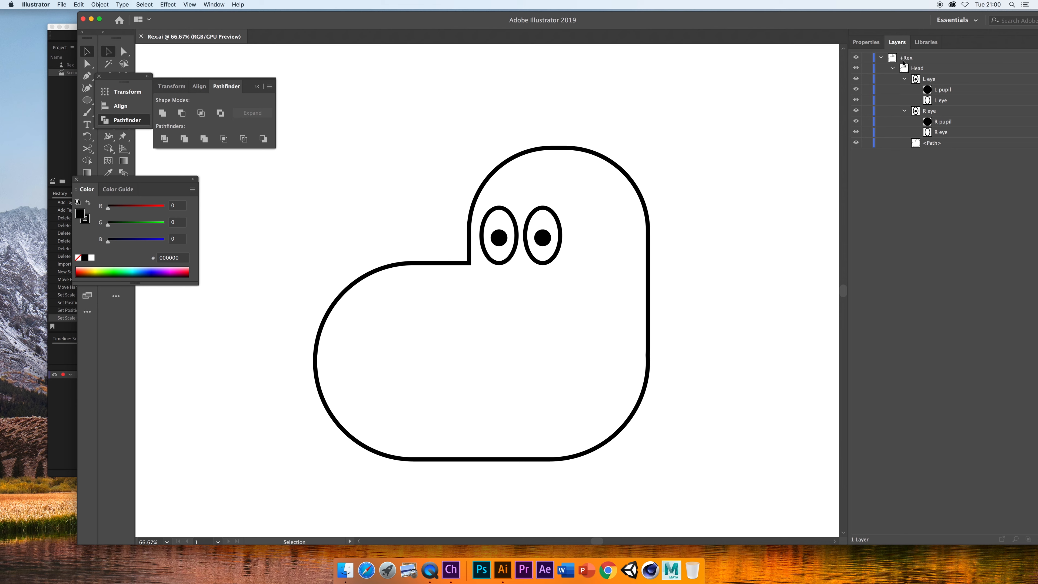
pyautogui.doubleClick(938, 90)
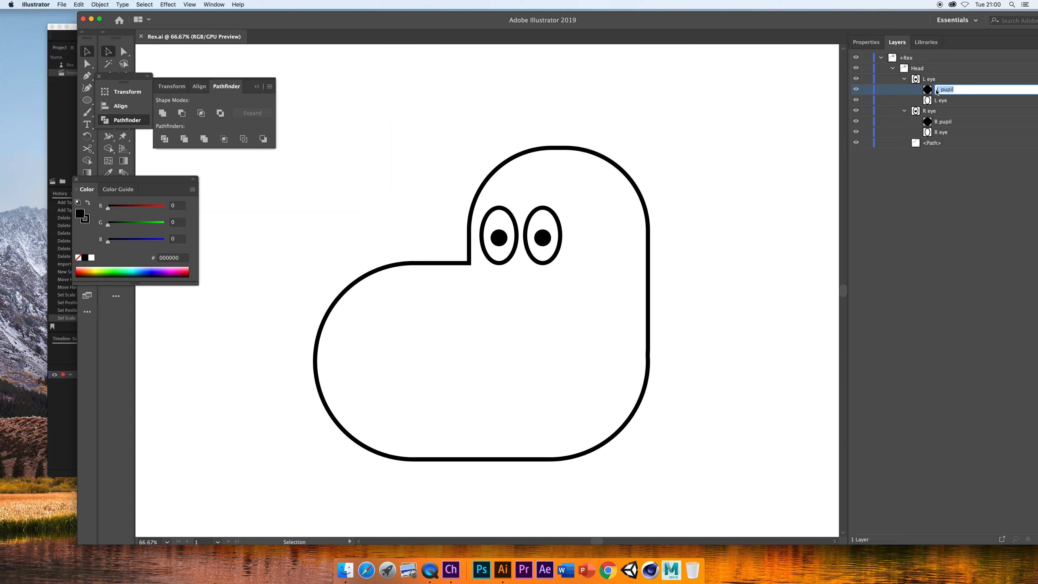
pyautogui.moveTo(312, 115); pyautogui.dragTo(754, 220)
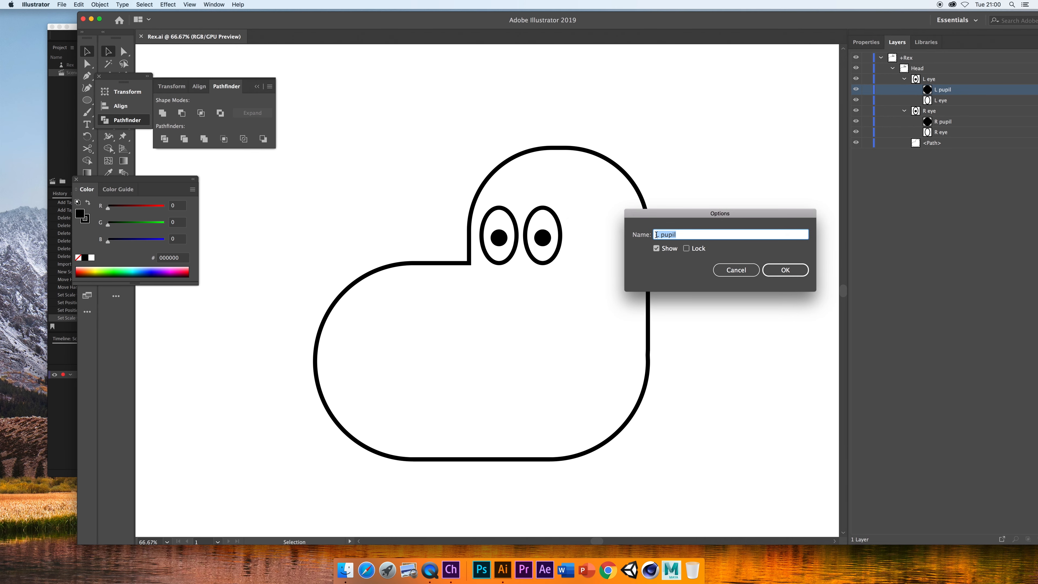
pyautogui.click(656, 235)
pyautogui.write('+')
pyautogui.press('Return')
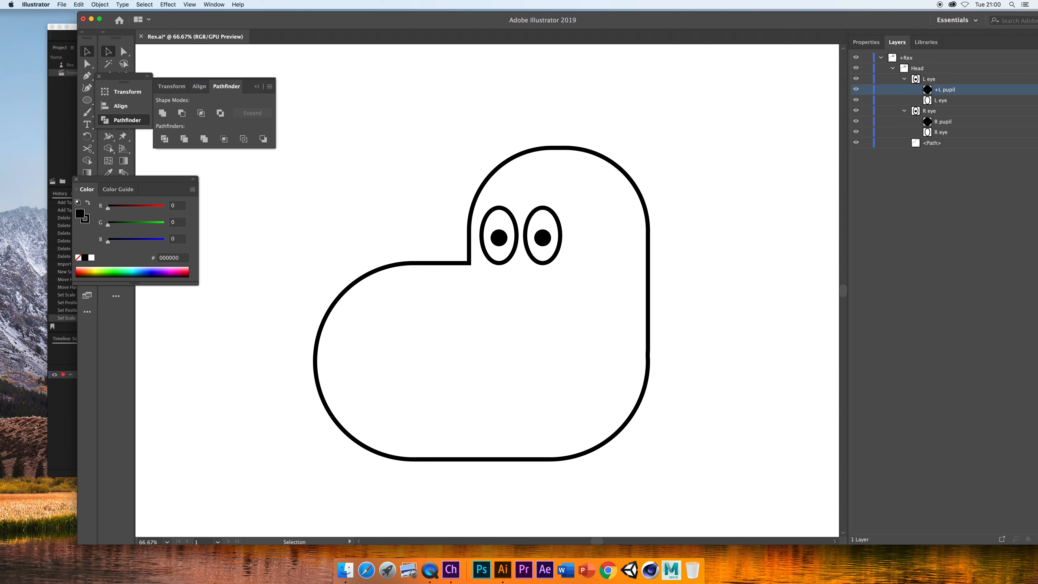
# - Rename the R pupil layer item as +R pupil and save the Rex.ai file
pyautogui.click(938, 122)
pyautogui.doubleClick(937, 122)
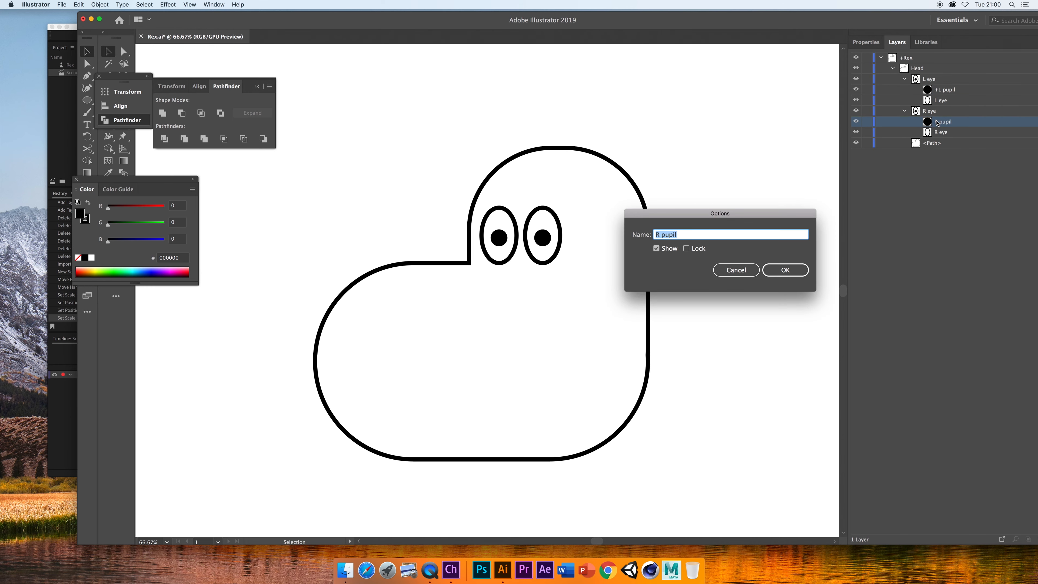
pyautogui.click(657, 235)
pyautogui.write('+')
pyautogui.press('Return')
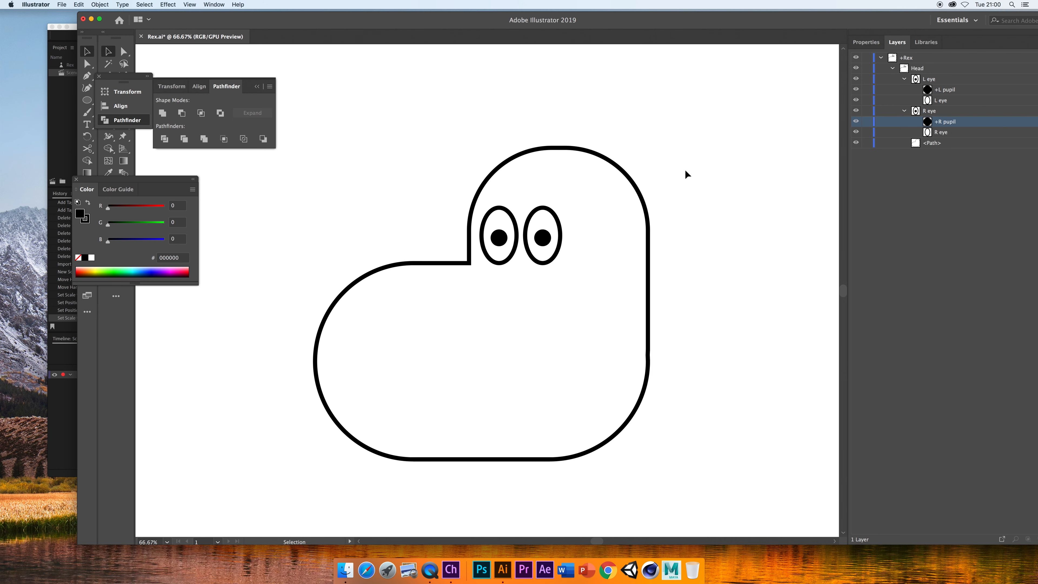
pyautogui.click(62, 4)
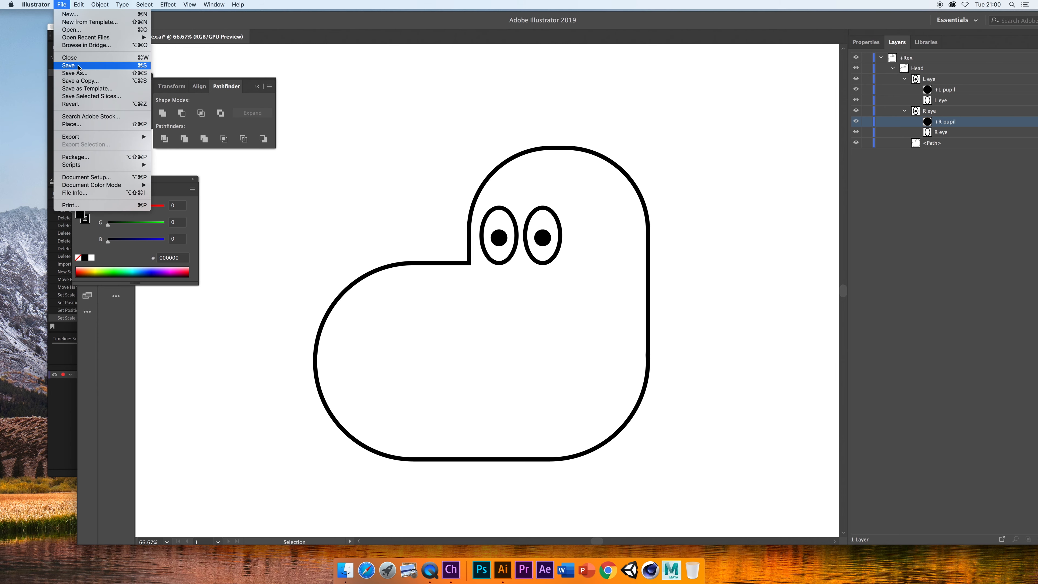
pyautogui.click(68, 65)
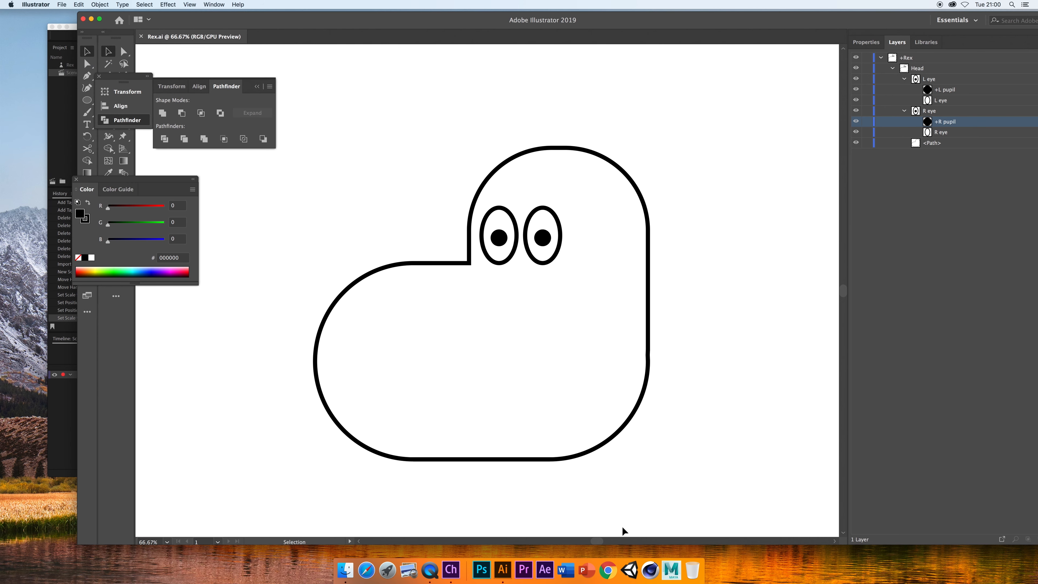
# - Switch to Character Animator's Rig workspace and compare the puppet's independent pupil layers with the layer structure in Illustrator
pyautogui.click(456, 571)
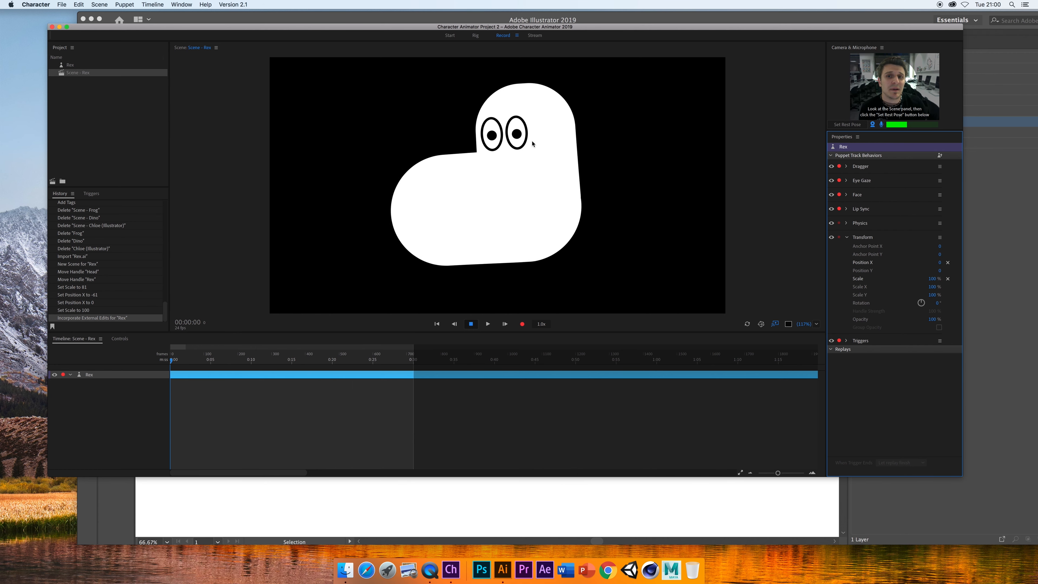
pyautogui.click(476, 36)
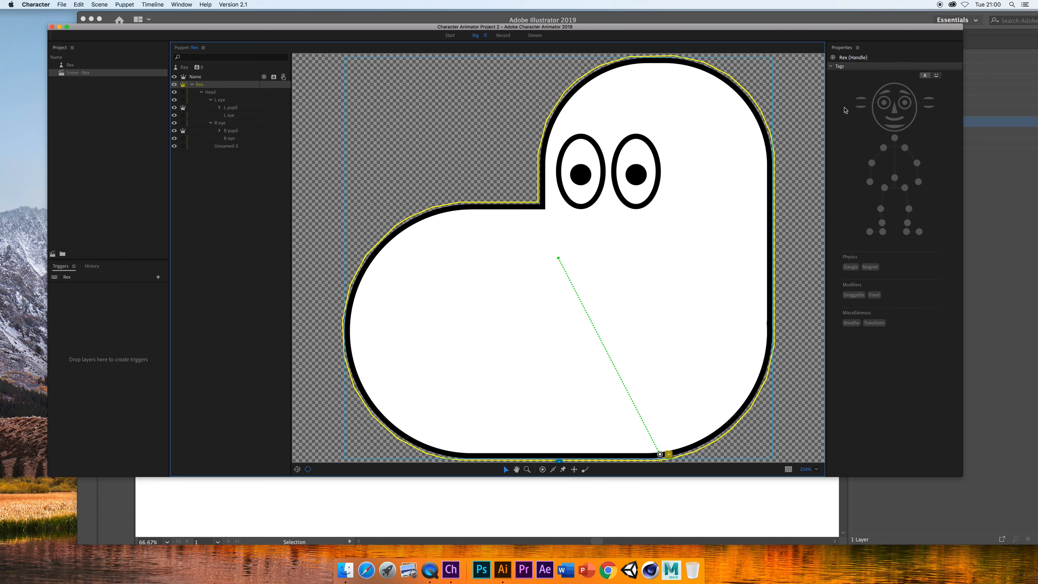
pyautogui.moveTo(850, 28); pyautogui.dragTo(802, 29)
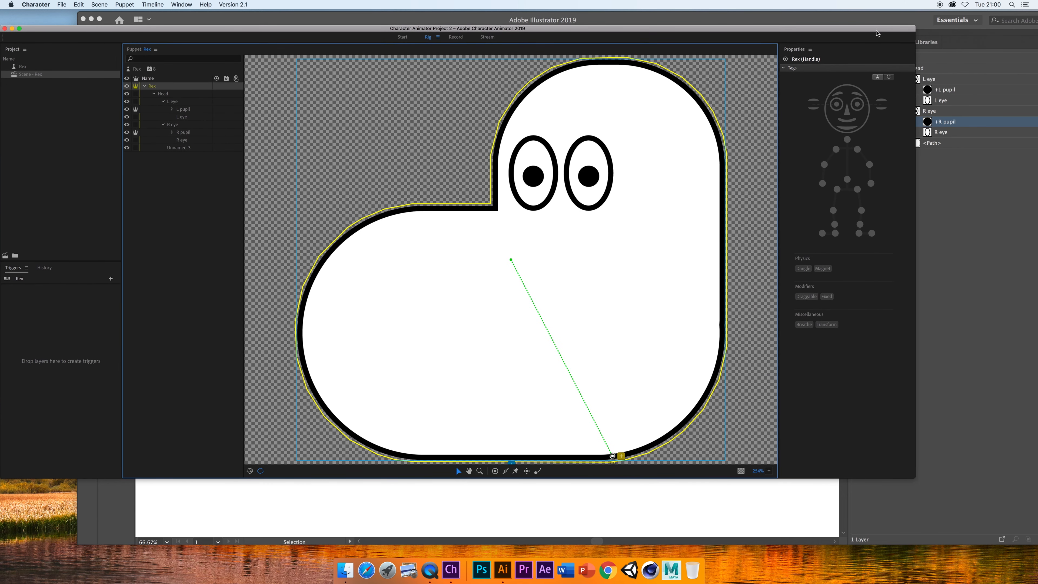
pyautogui.moveTo(878, 29); pyautogui.dragTo(795, 24)
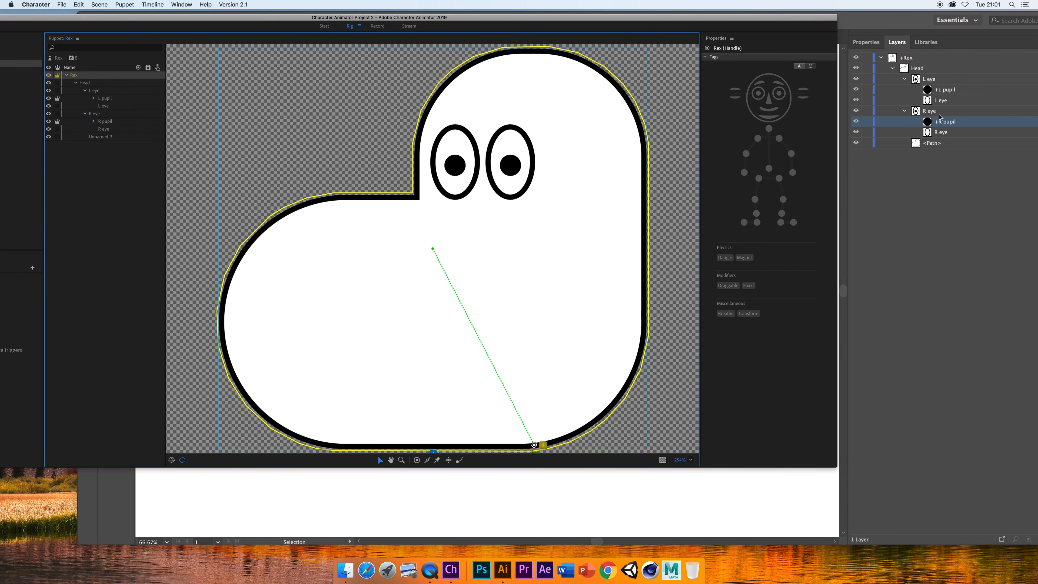
pyautogui.moveTo(716, 19); pyautogui.dragTo(868, 42)
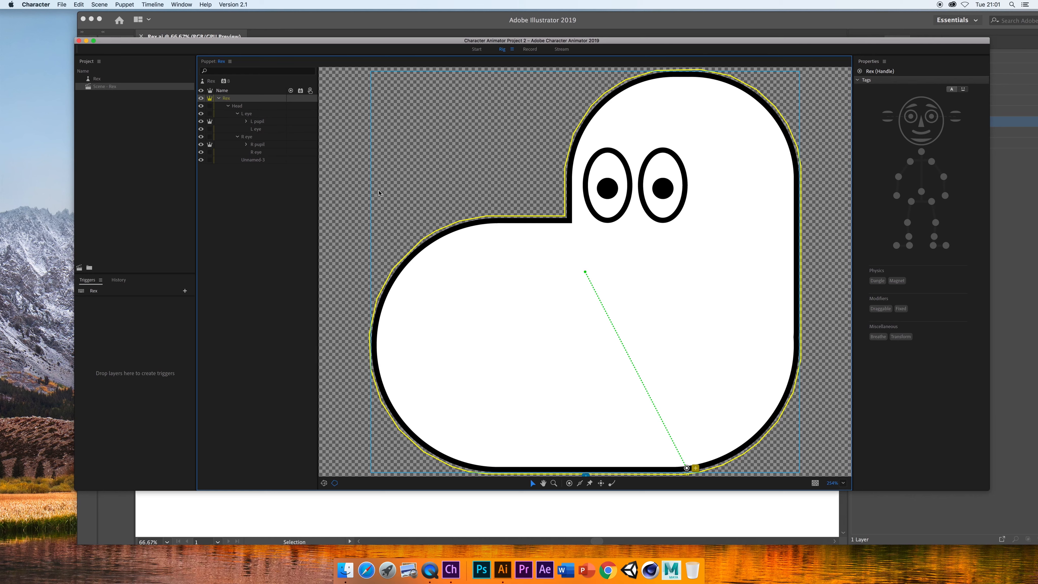
# - Tag the L eye group as Left Eye and the R eye group as Right Eye
pyautogui.click(245, 114)
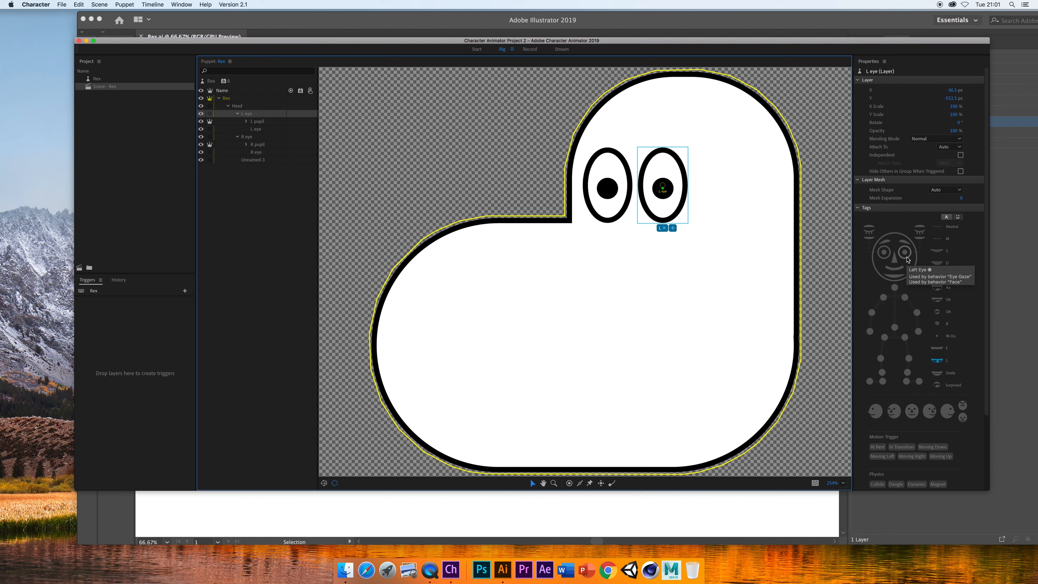
pyautogui.click(906, 257)
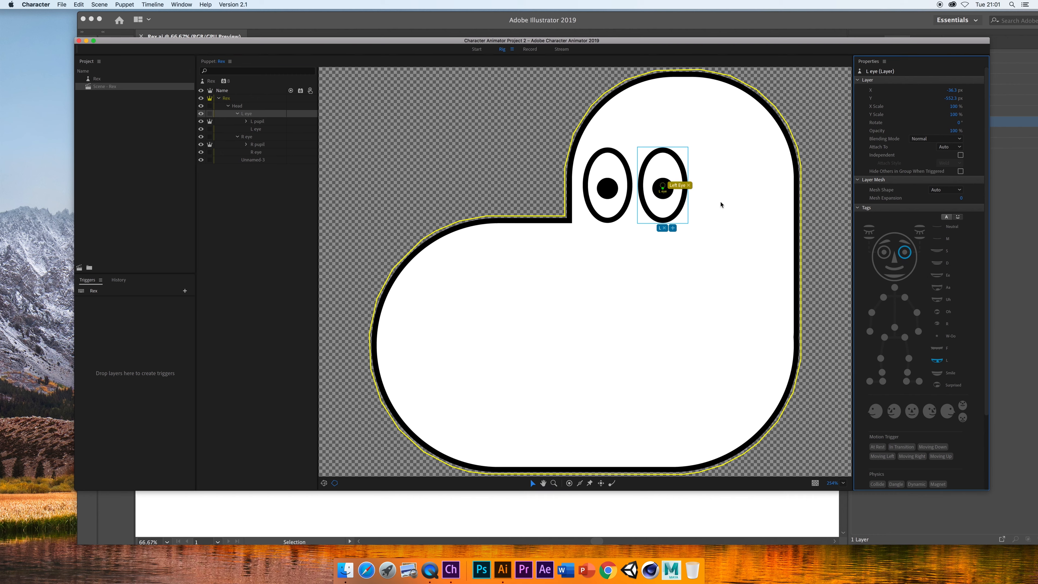
pyautogui.click(607, 186)
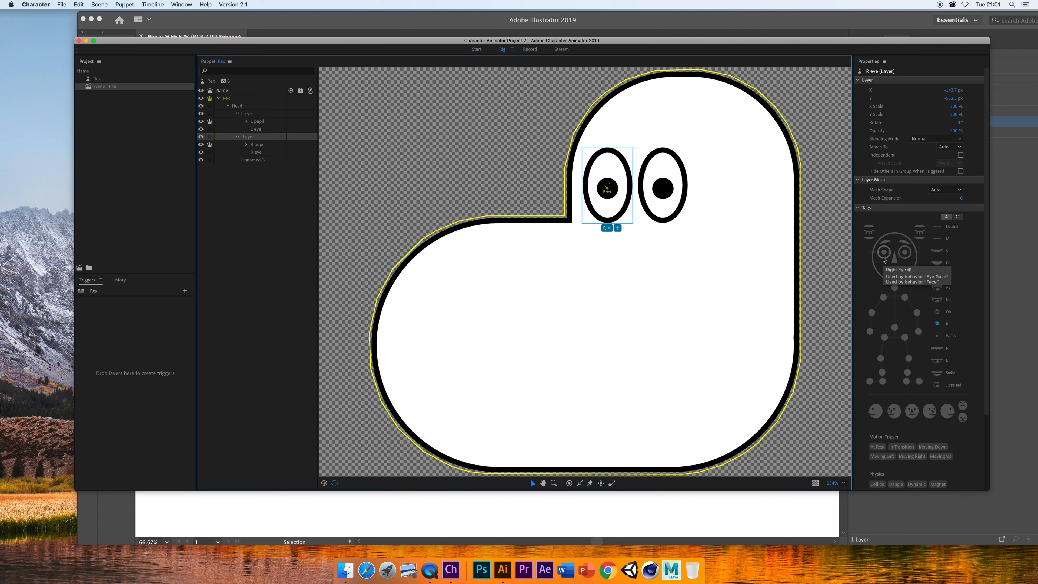
pyautogui.click(884, 259)
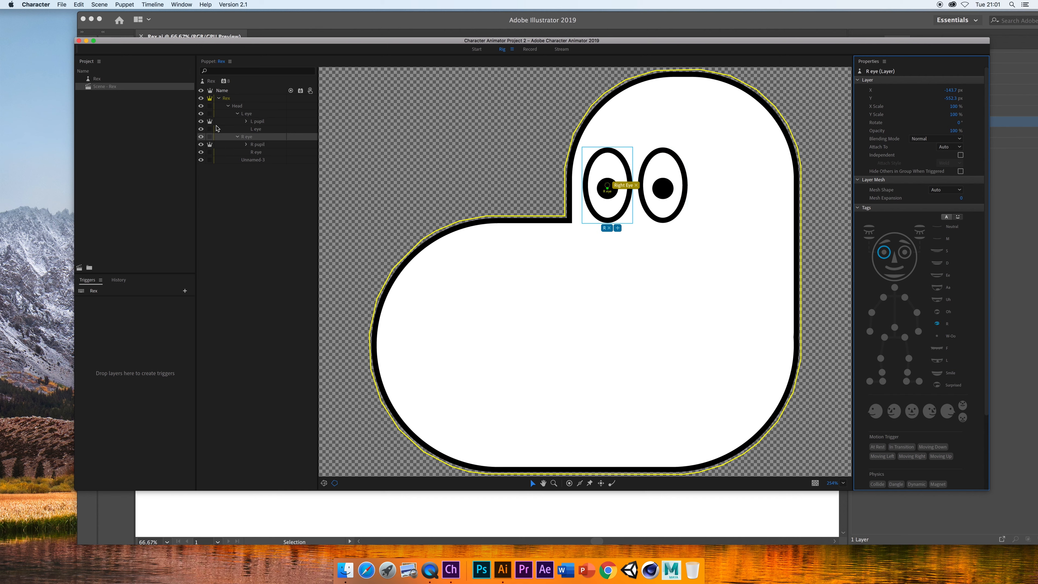
# - Tag the L pupil as Left Pupil and the R pupil as Right Pupil, and test the eye movement in the Record workspace
pyautogui.click(259, 122)
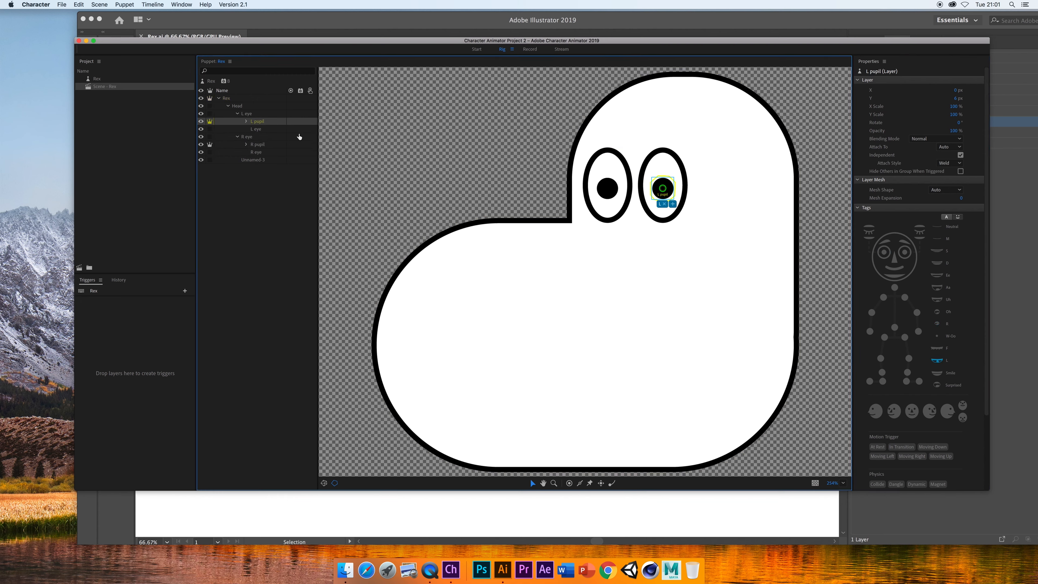
pyautogui.click(905, 254)
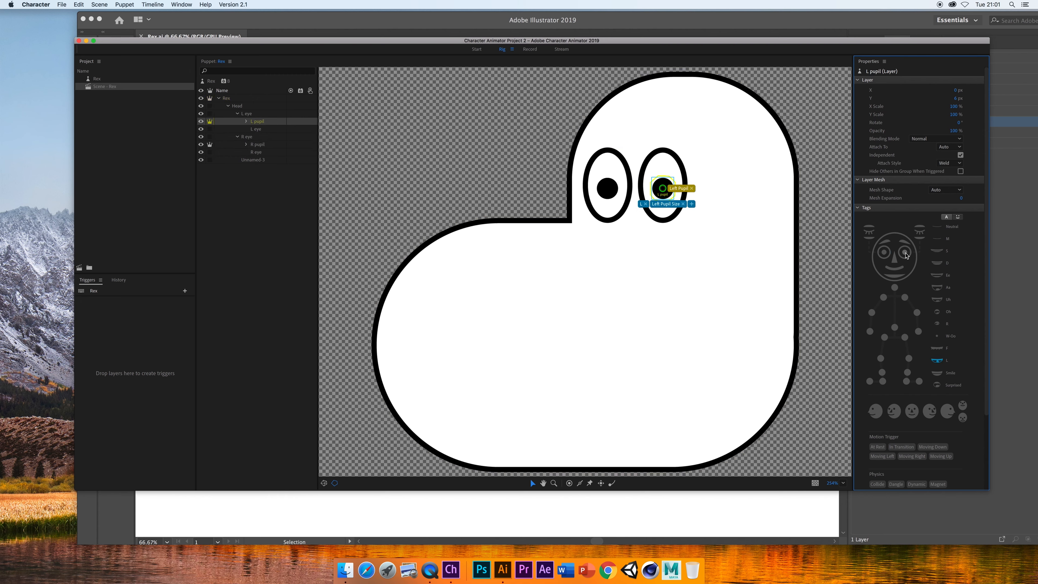
pyautogui.click(258, 145)
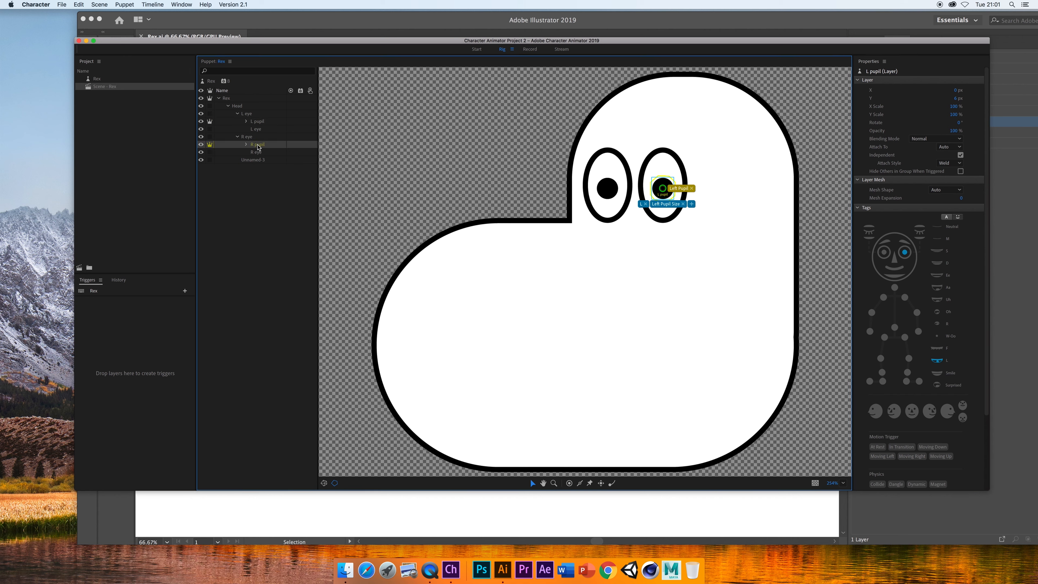
pyautogui.click(885, 253)
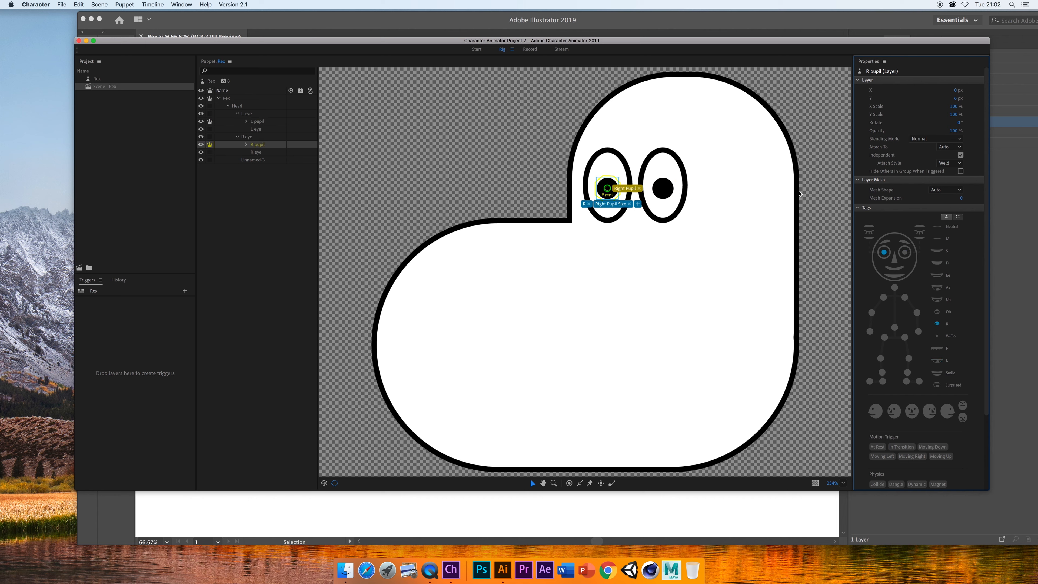
pyautogui.click(530, 49)
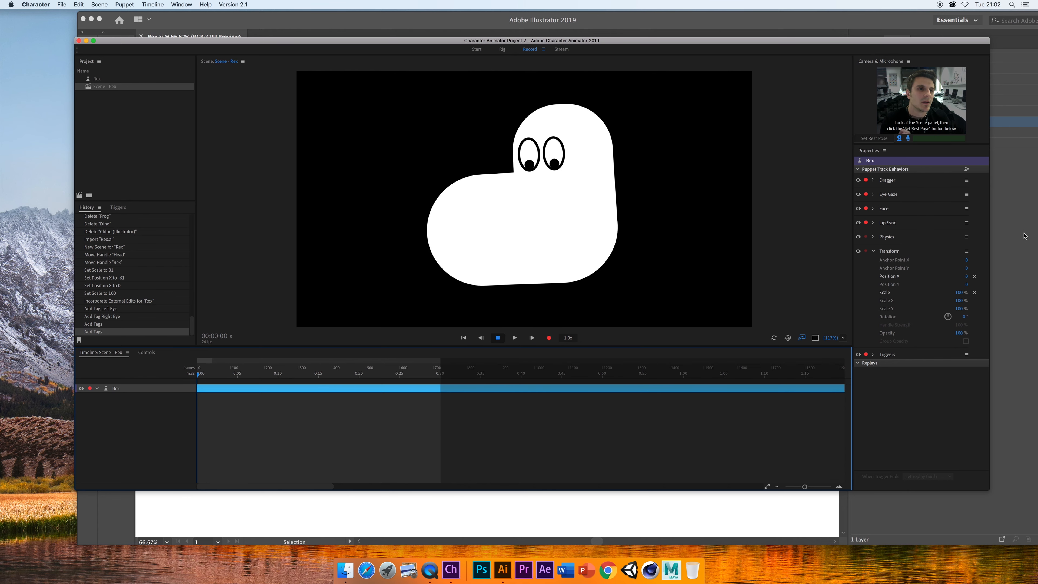
# - Switch to Illustrator, isolate the L eye group and draw a horizontal Pen line about 86 px long across the middle of the eye
pyautogui.press('super+Tab')
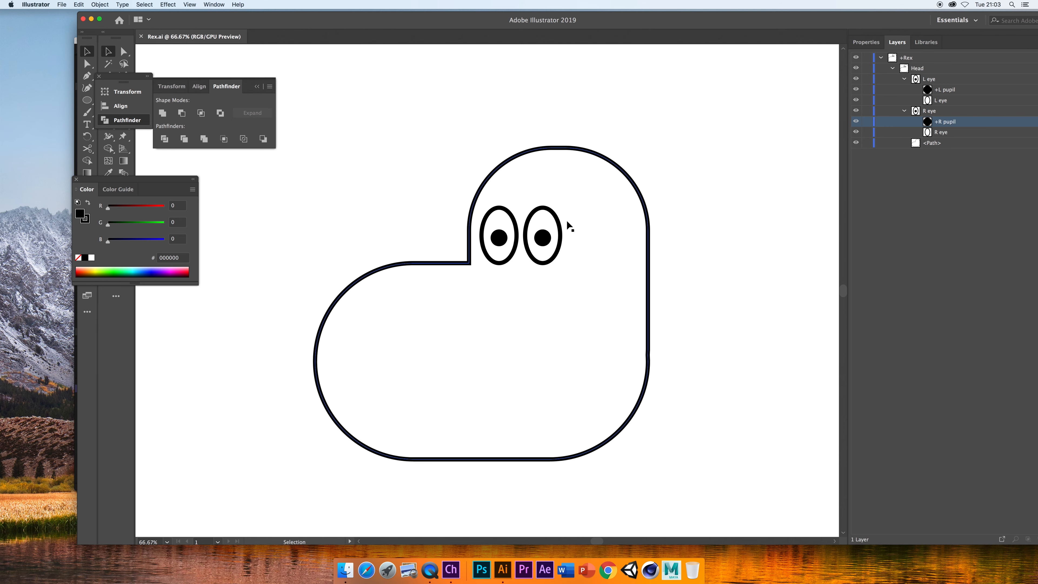
pyautogui.doubleClick(552, 264)
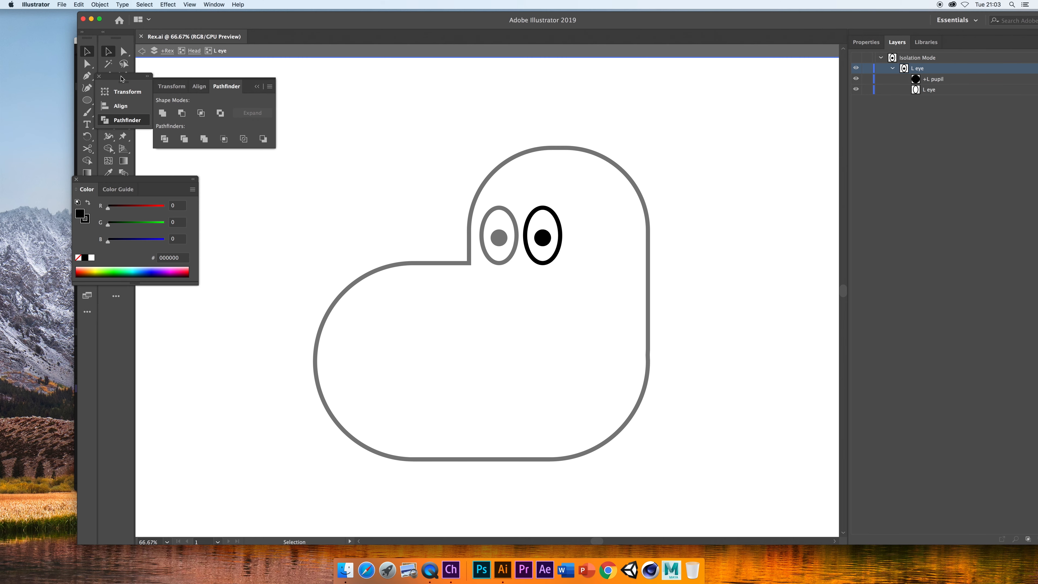
pyautogui.doubleClick(201, 23)
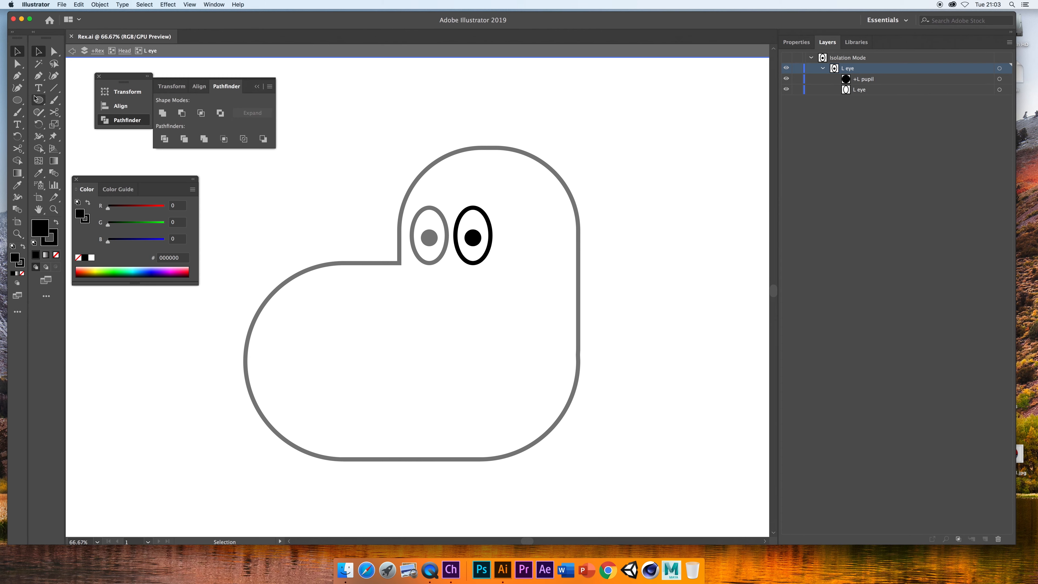
pyautogui.click(39, 80)
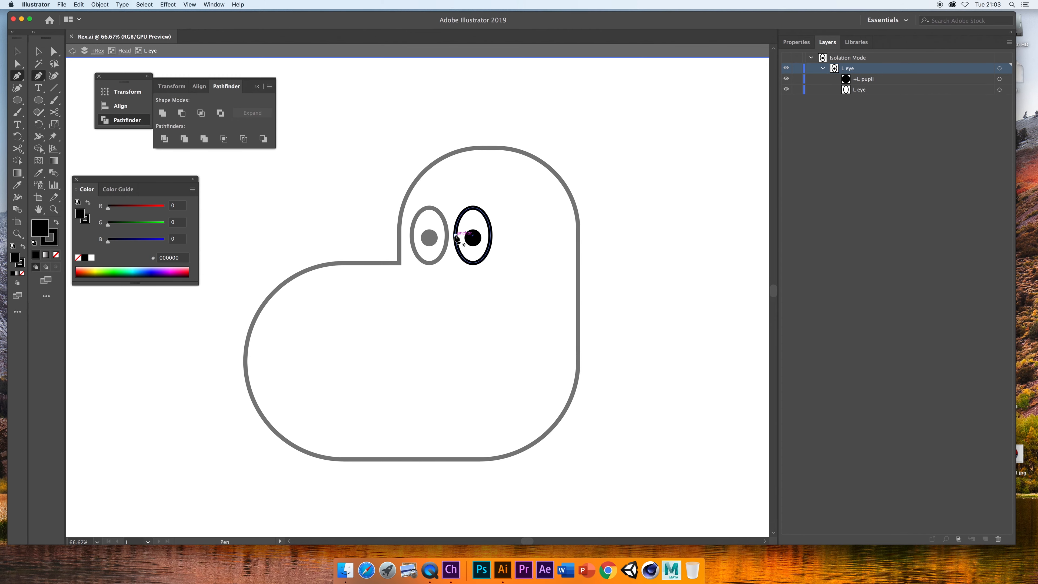
pyautogui.click(456, 236)
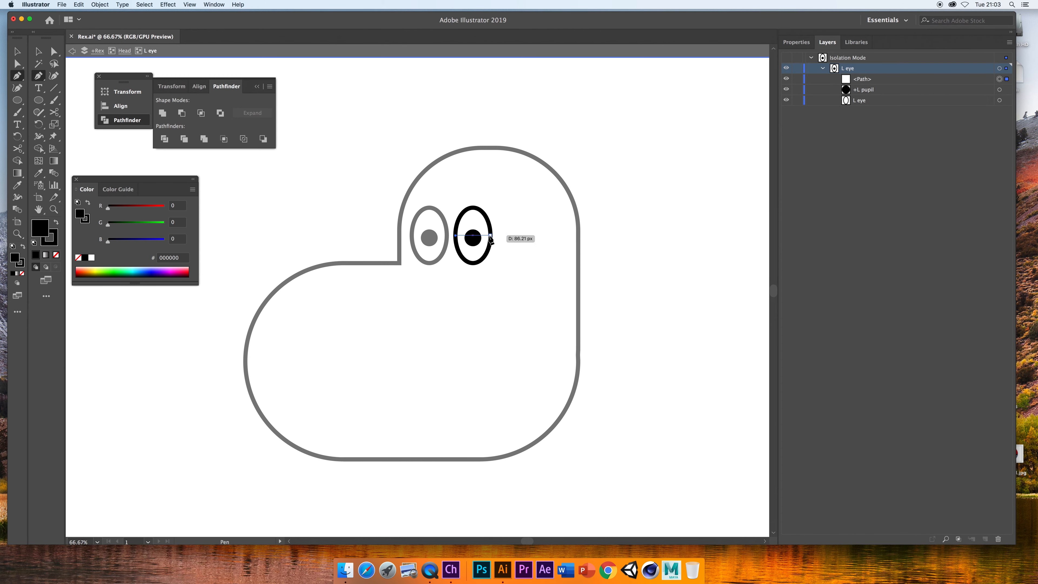
pyautogui.click(491, 236)
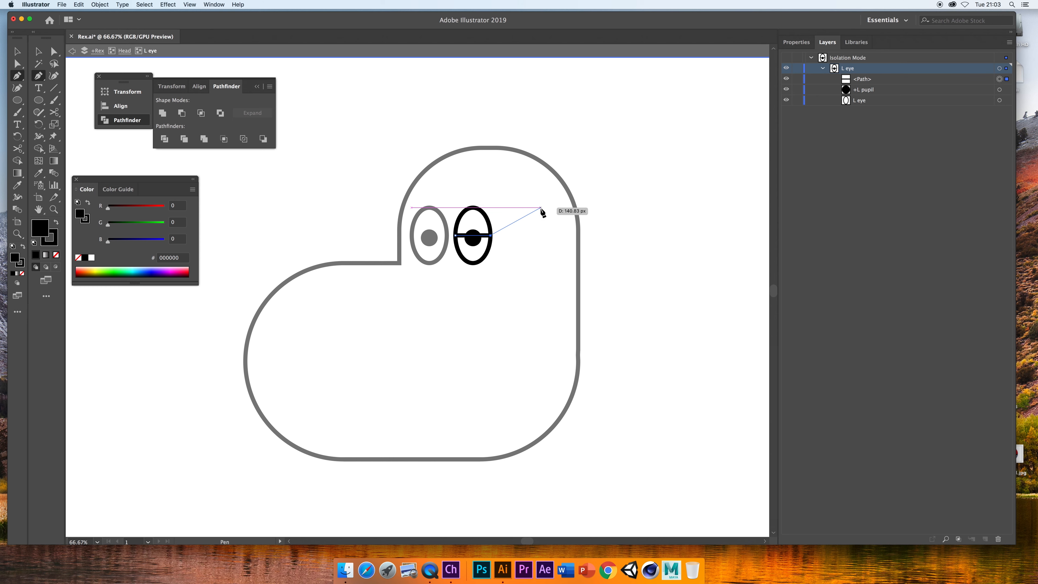
pyautogui.press('a')
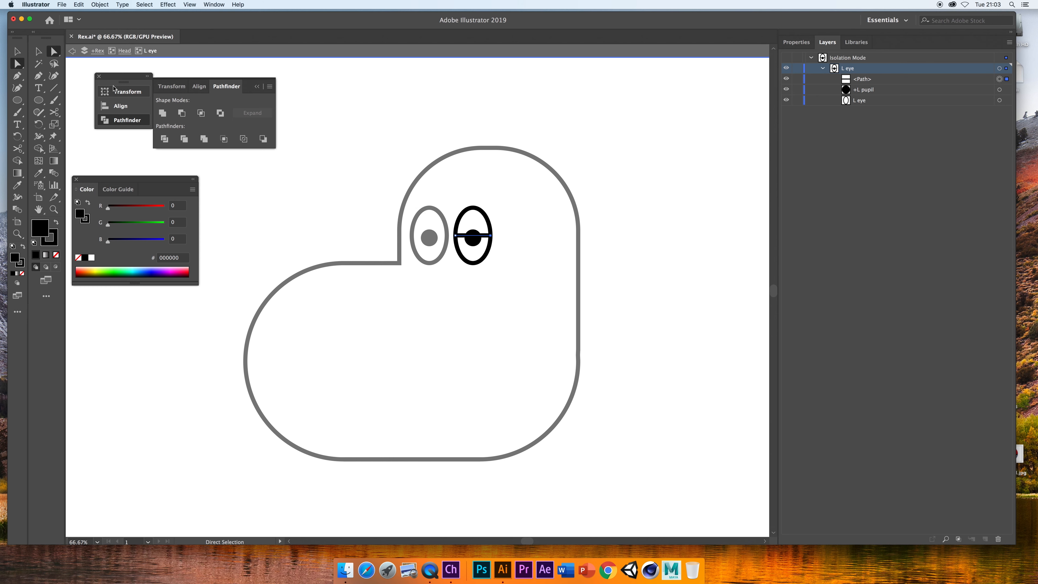
pyautogui.click(39, 52)
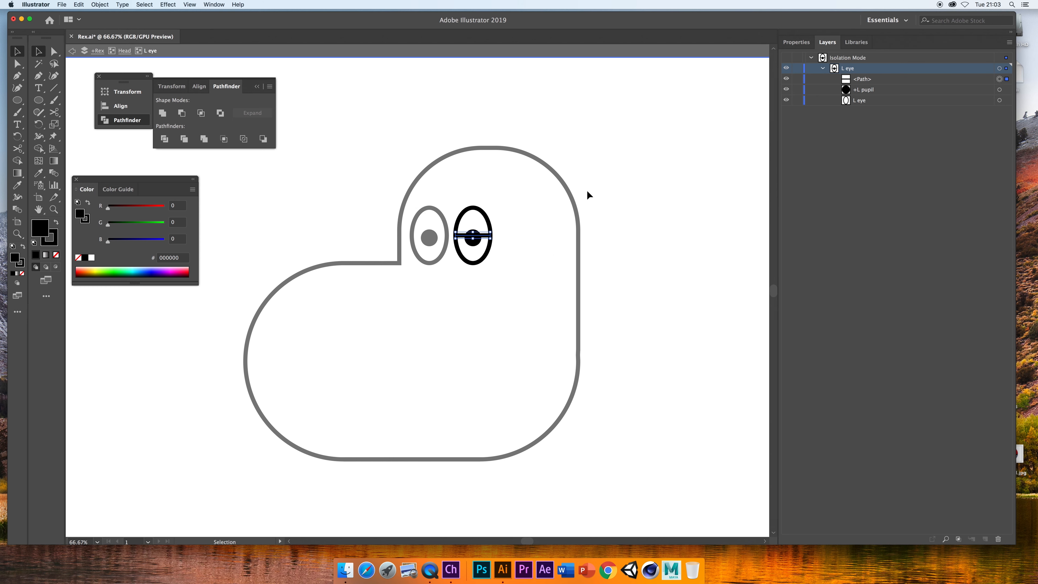
# - Rename the new line's path in the L eye group as L blink
pyautogui.doubleClick(862, 79)
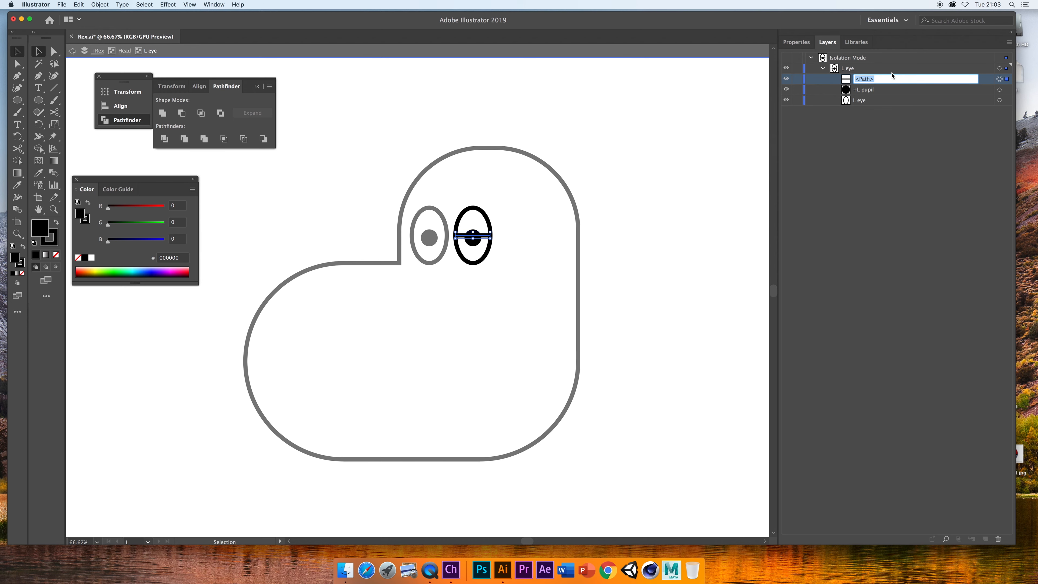
pyautogui.write('L blink')
pyautogui.press('Return')
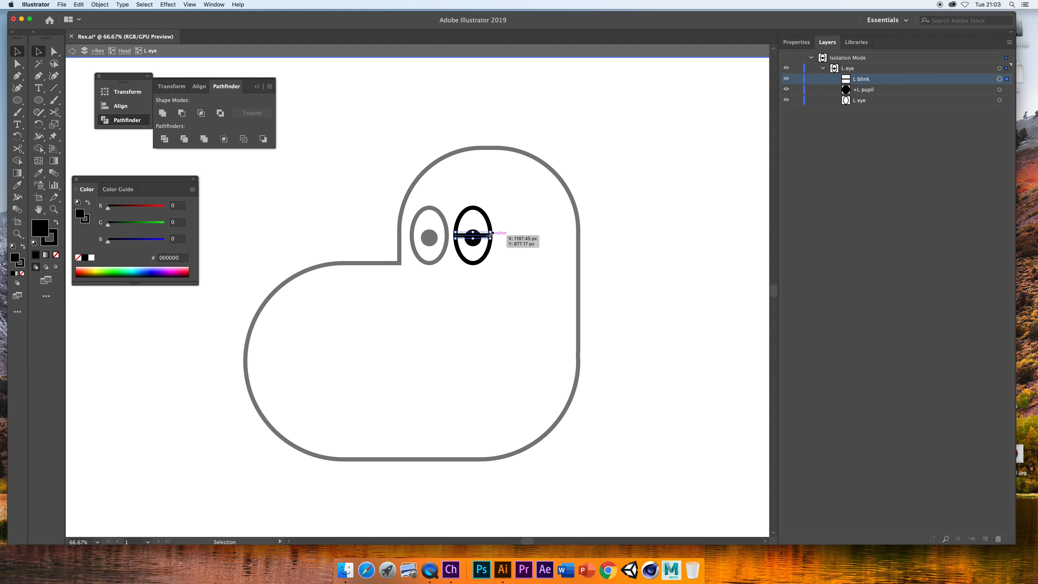
# - Copy the L blink line into the R eye group and place it across the middle of that eye
pyautogui.click(484, 237)
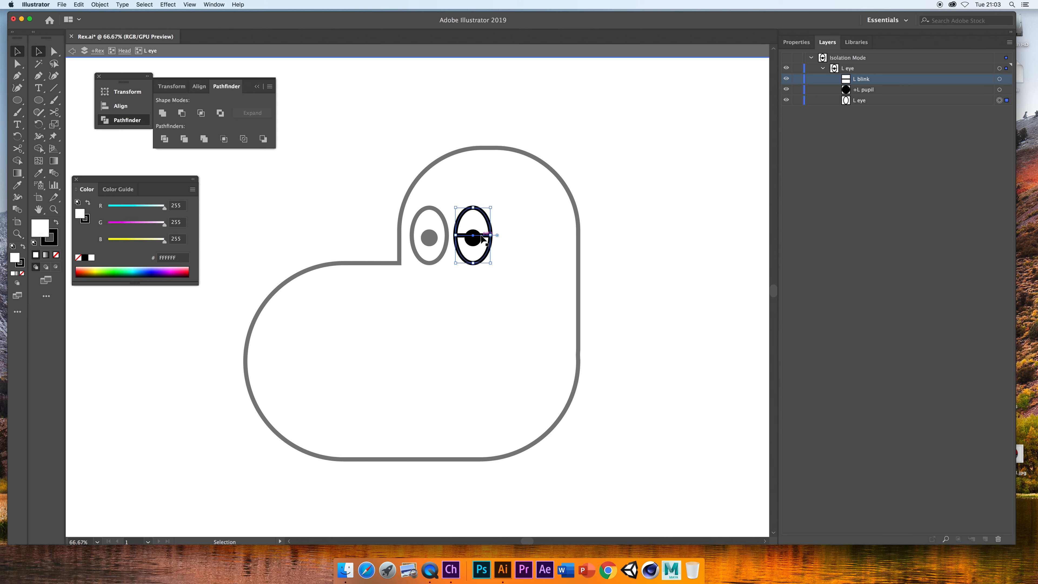
pyautogui.click(1000, 79)
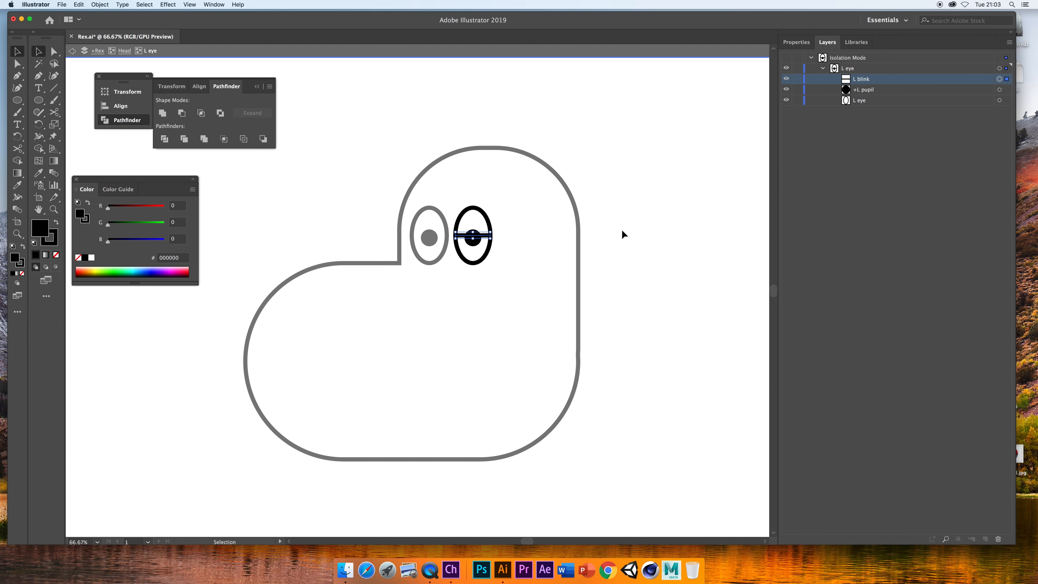
pyautogui.click(73, 51)
pyautogui.click(72, 51)
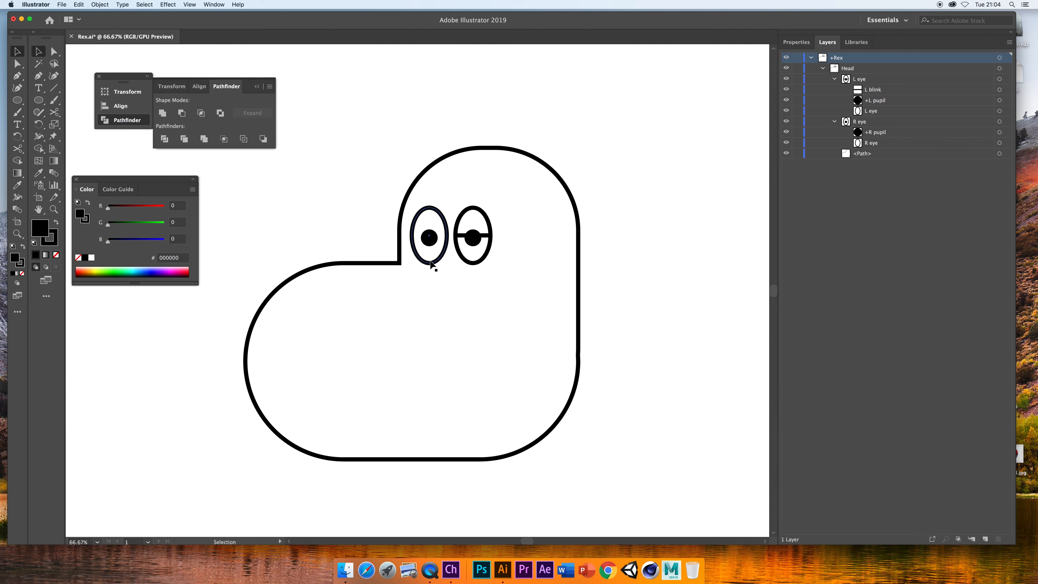
pyautogui.doubleClick(432, 265)
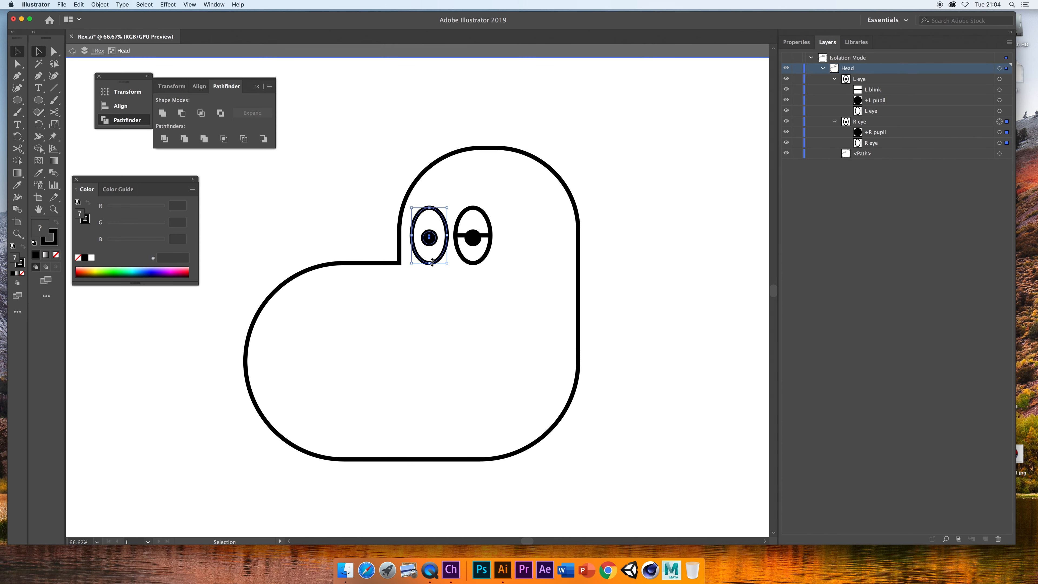
pyautogui.doubleClick(434, 265)
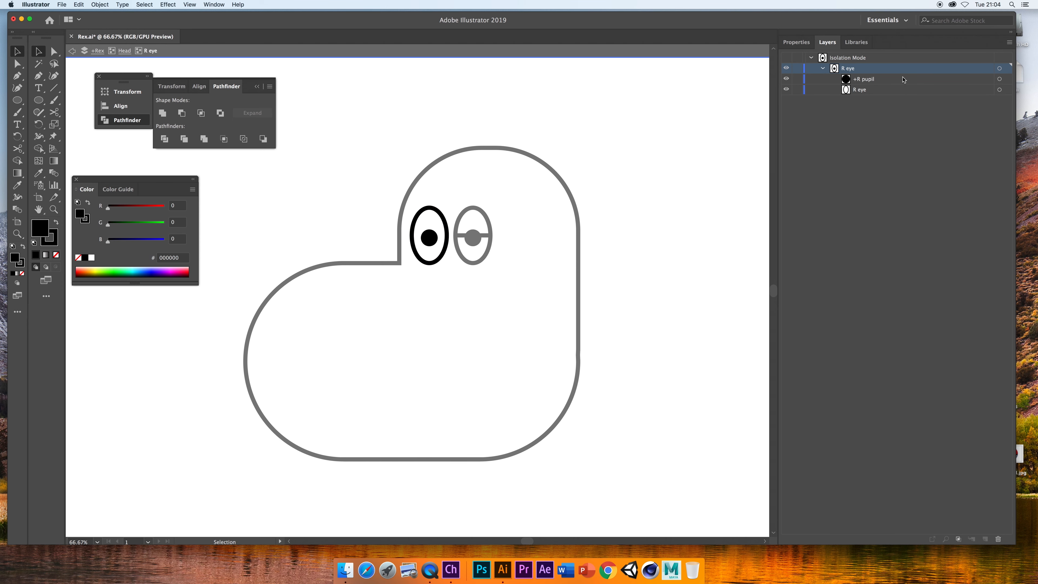
pyautogui.press('super+v')
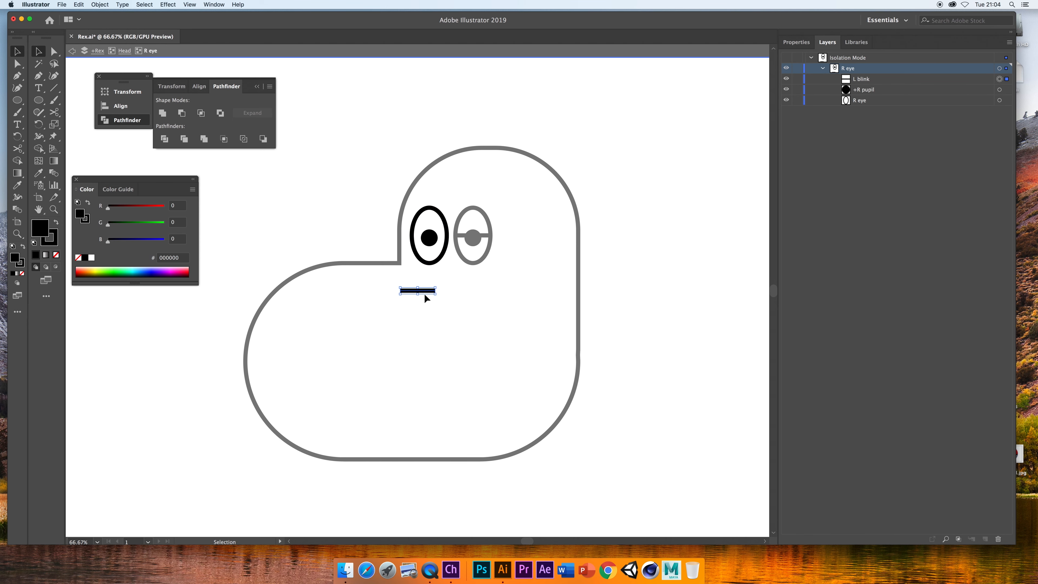
pyautogui.moveTo(425, 296); pyautogui.dragTo(434, 250)
pyautogui.moveTo(440, 240); pyautogui.dragTo(440, 240)
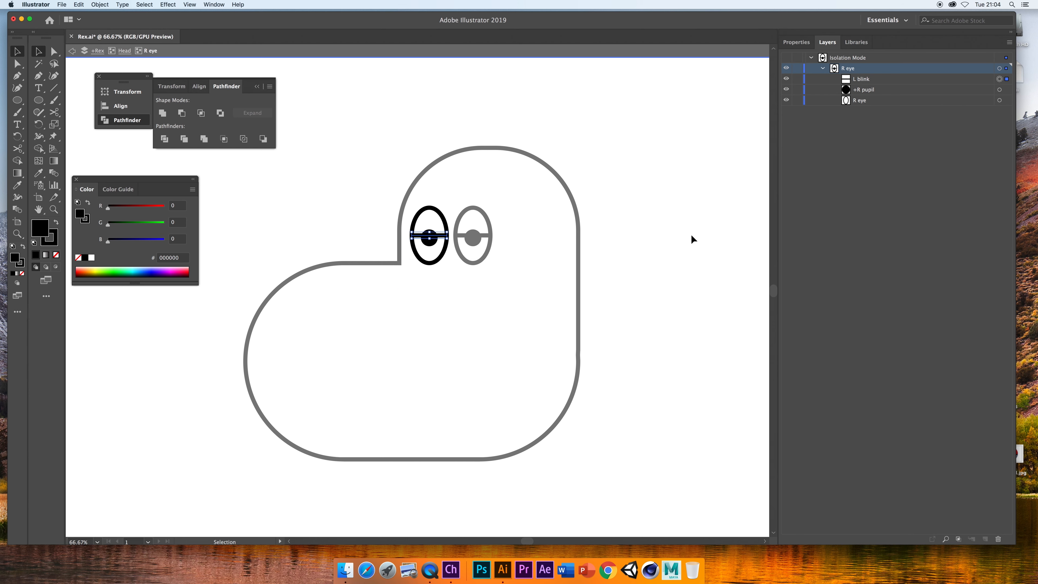
# - Rename the pasted line in the R eye group as R blink, and save the file outside isolation mode
pyautogui.doubleClick(856, 81)
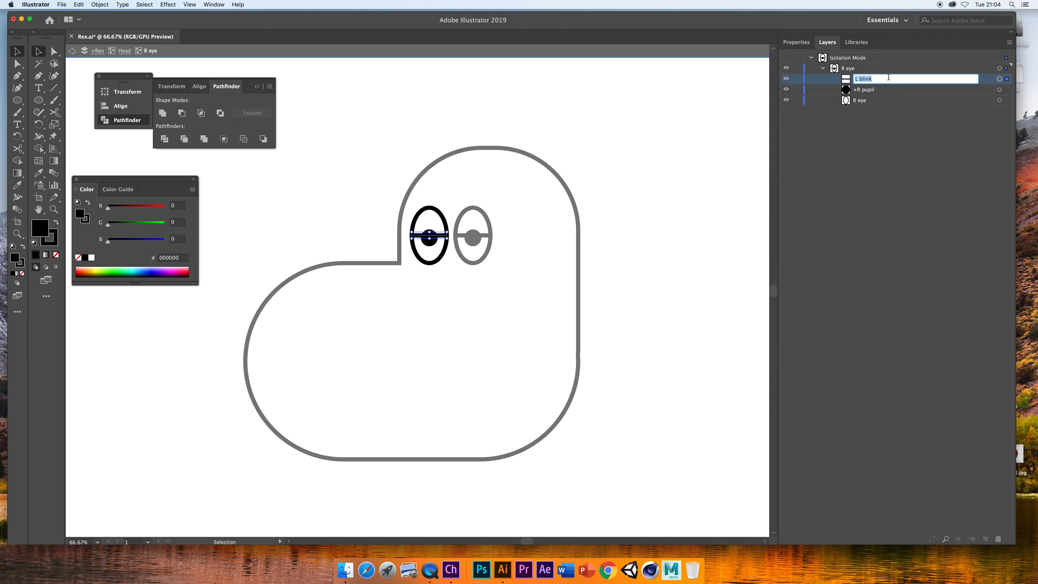
pyautogui.write('R blink')
pyautogui.press('Return')
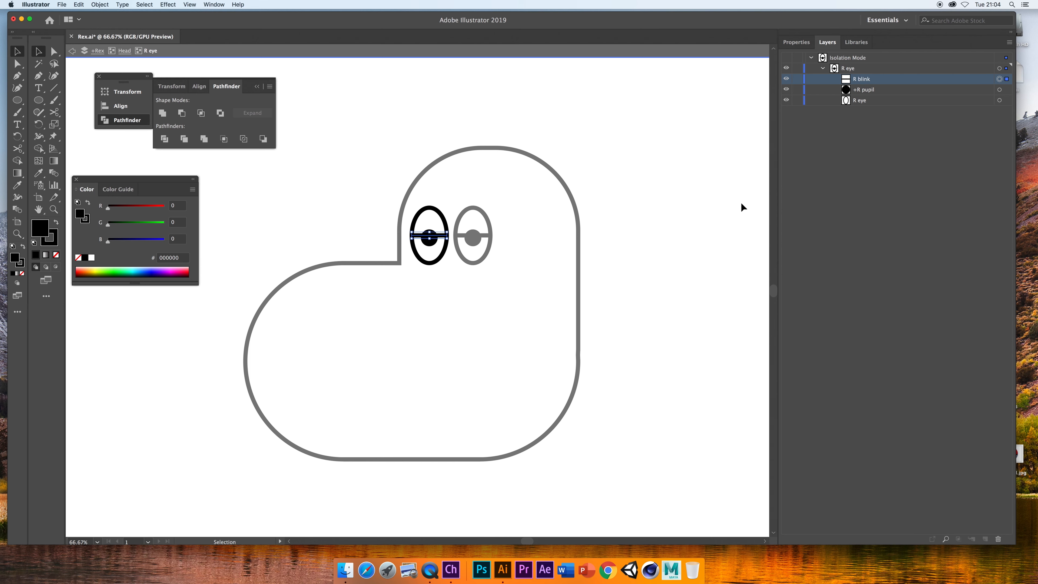
pyautogui.click(72, 51)
pyautogui.click(72, 52)
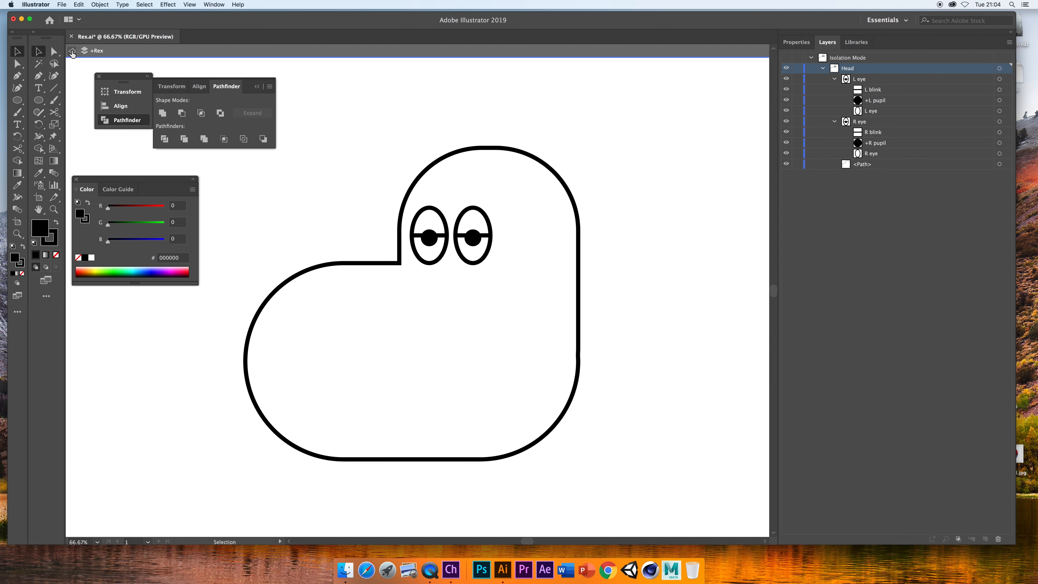
pyautogui.click(71, 52)
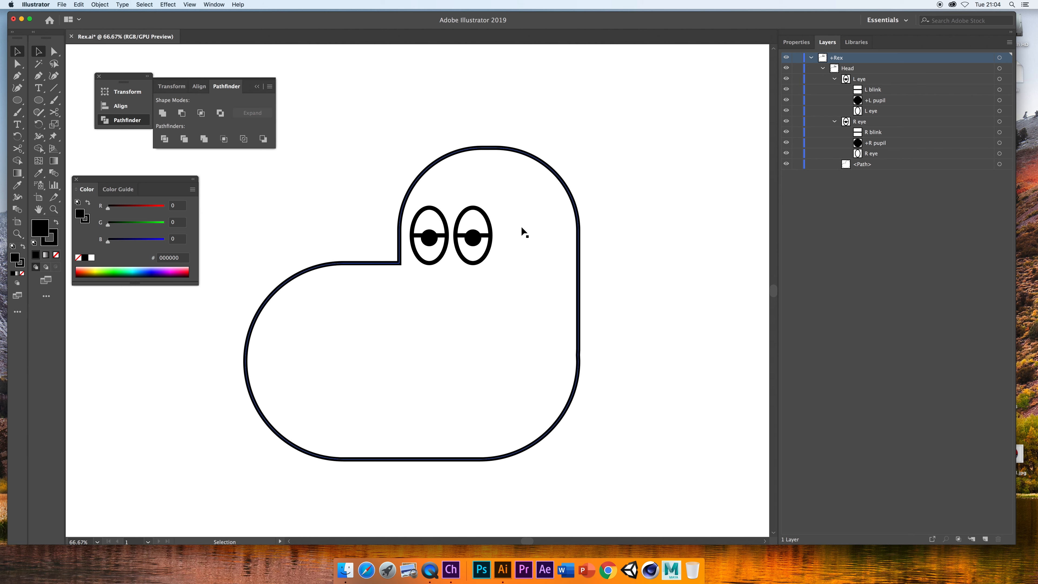
pyautogui.press('super+s')
# - Switch to Character Animator, tag R blink as Right Blink and L blink as Left Blink, and test the blinking in the Record workspace
pyautogui.press('super+Tab')
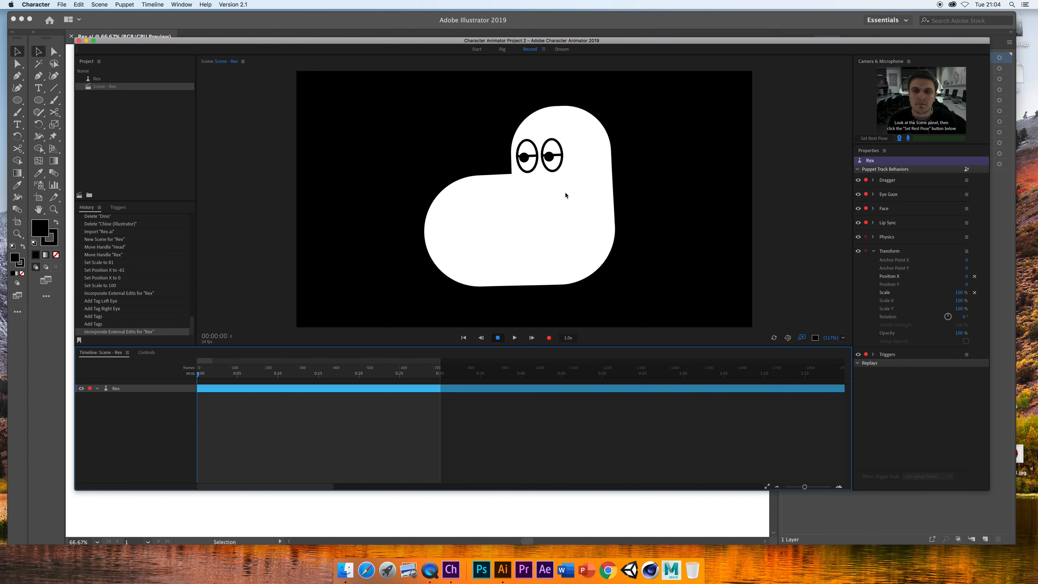
pyautogui.doubleClick(511, 132)
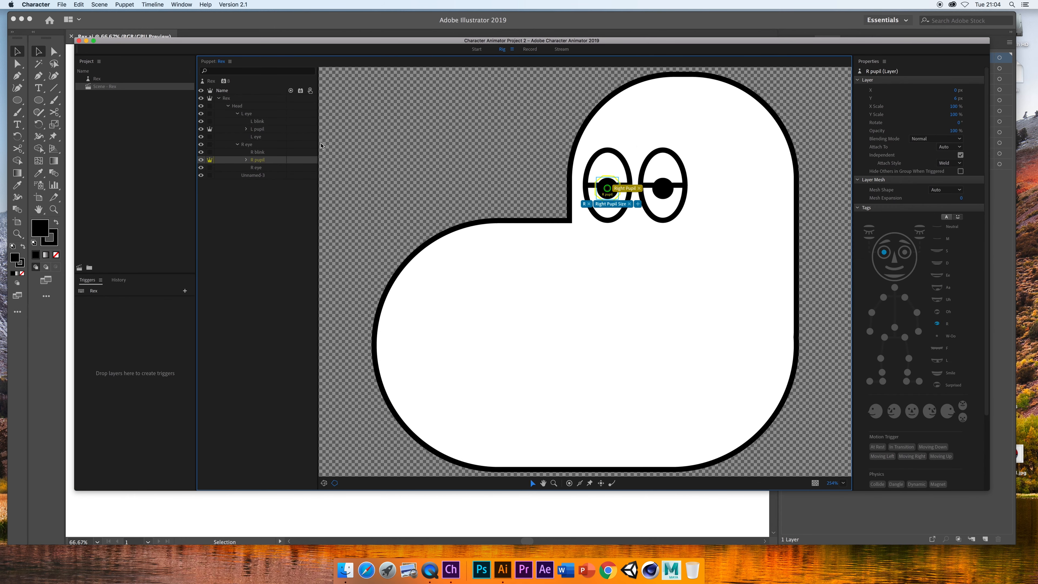
pyautogui.click(264, 152)
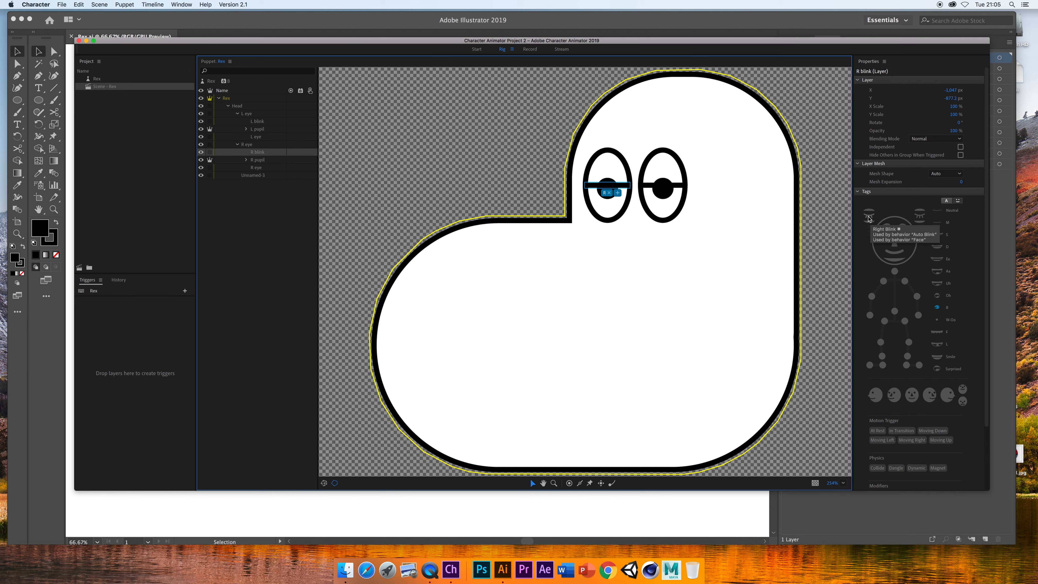
pyautogui.click(870, 216)
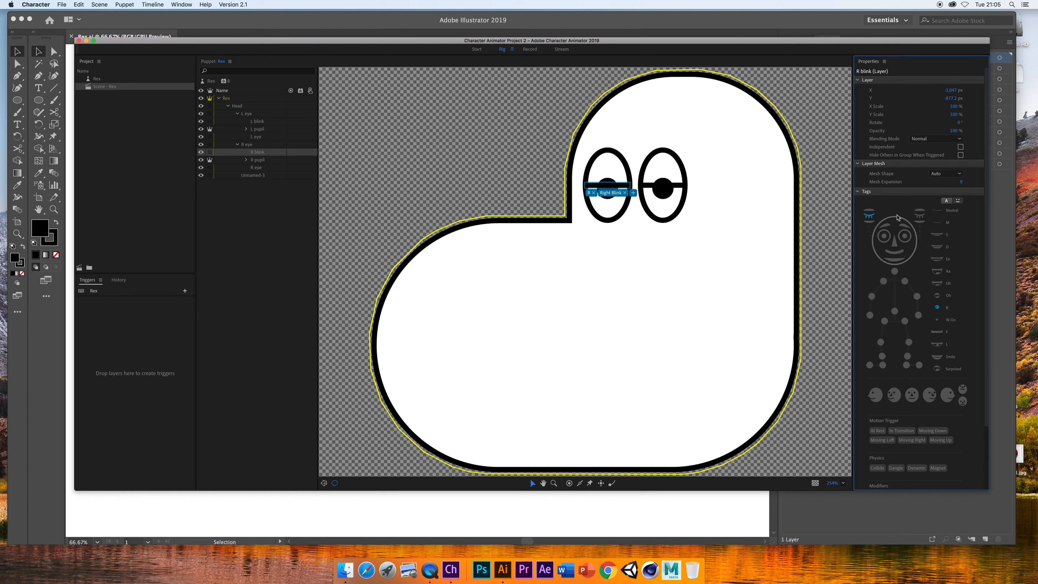
pyautogui.click(269, 122)
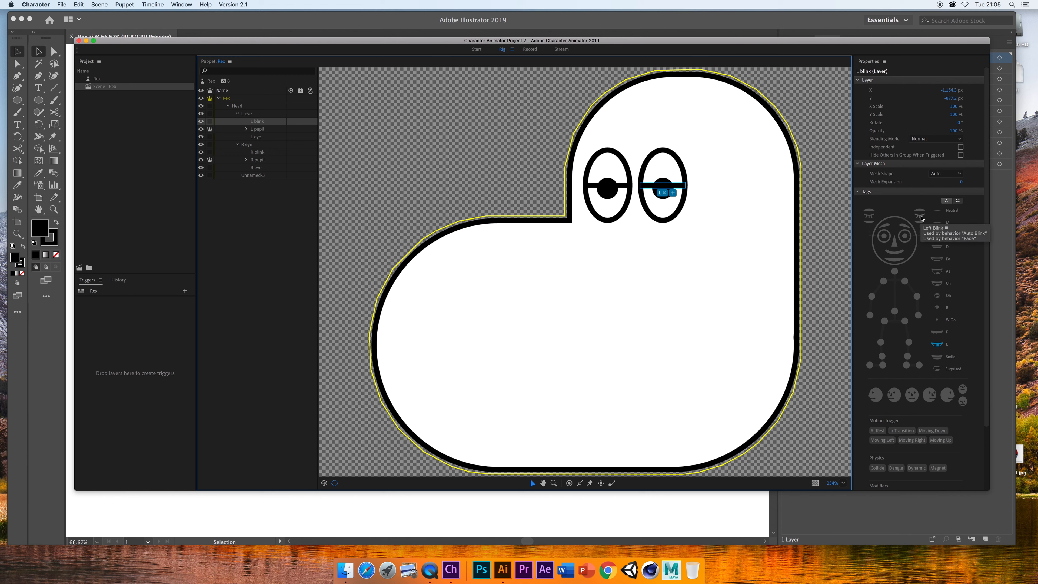
pyautogui.click(921, 216)
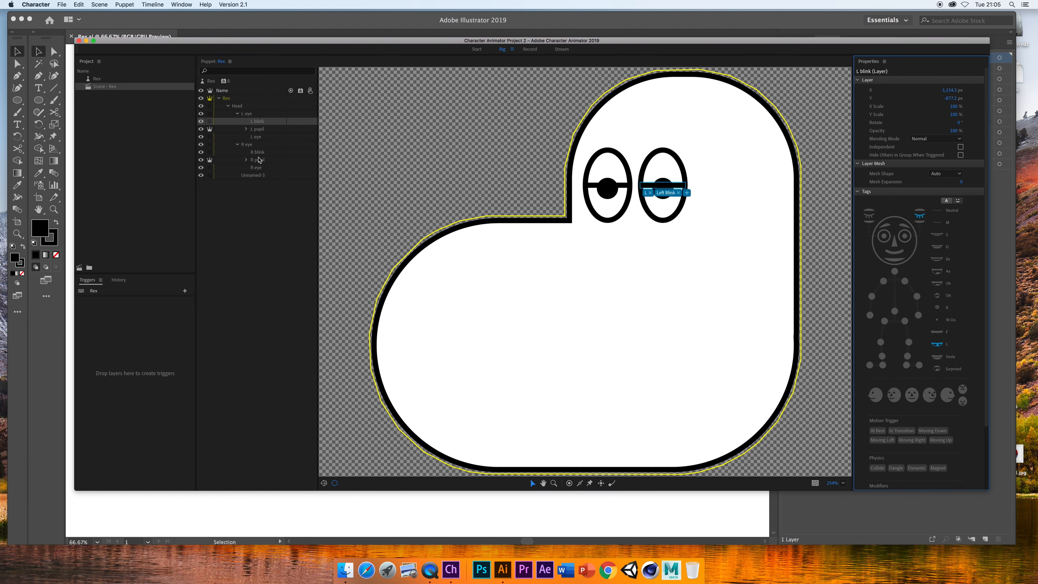
pyautogui.click(265, 153)
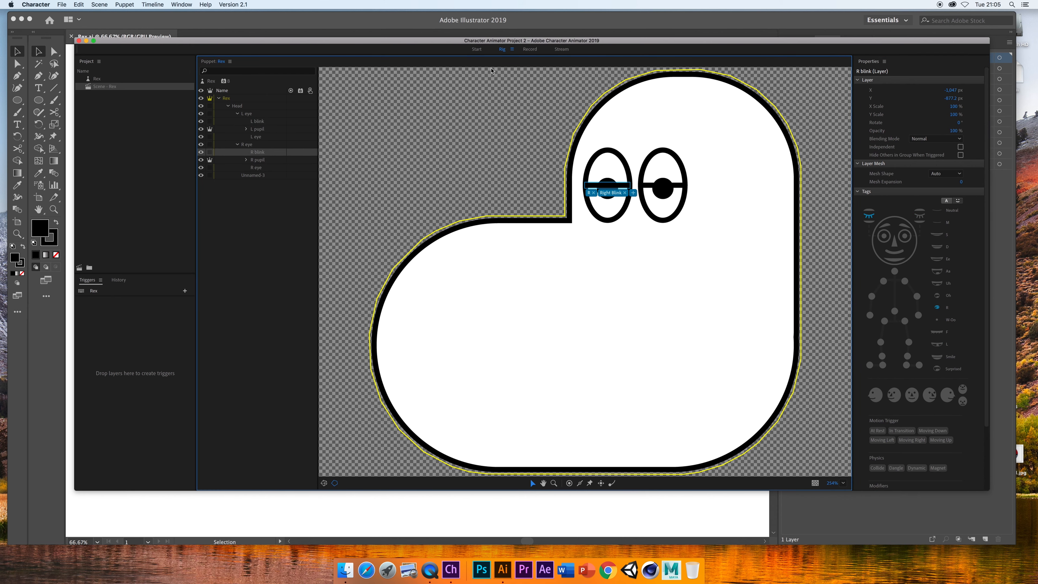
pyautogui.click(528, 50)
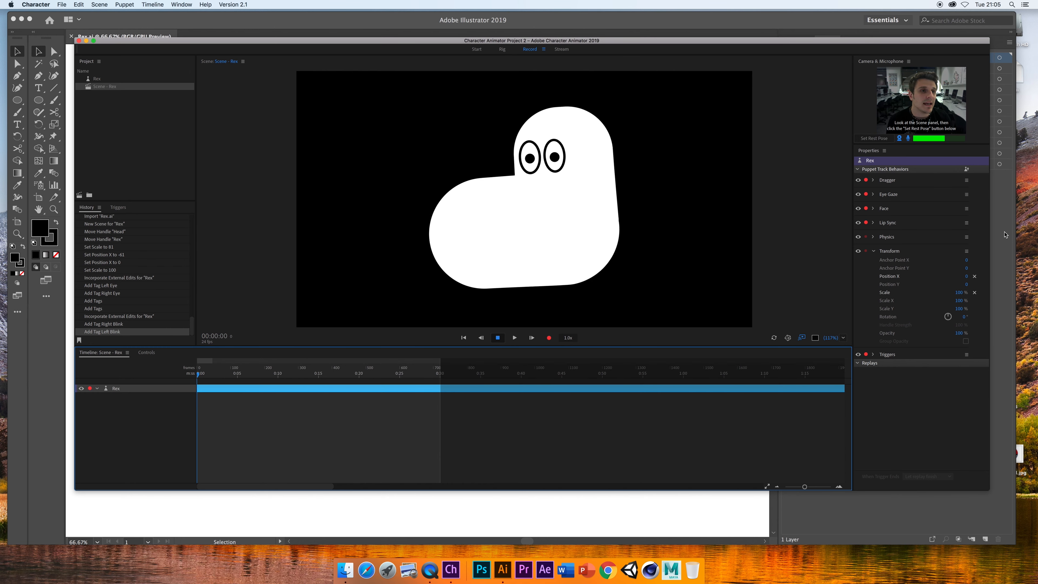
# - Switch to Illustrator and draw an arched Pen eyebrow about 84 px wide with no fill just above the L eye
pyautogui.click(1003, 224)
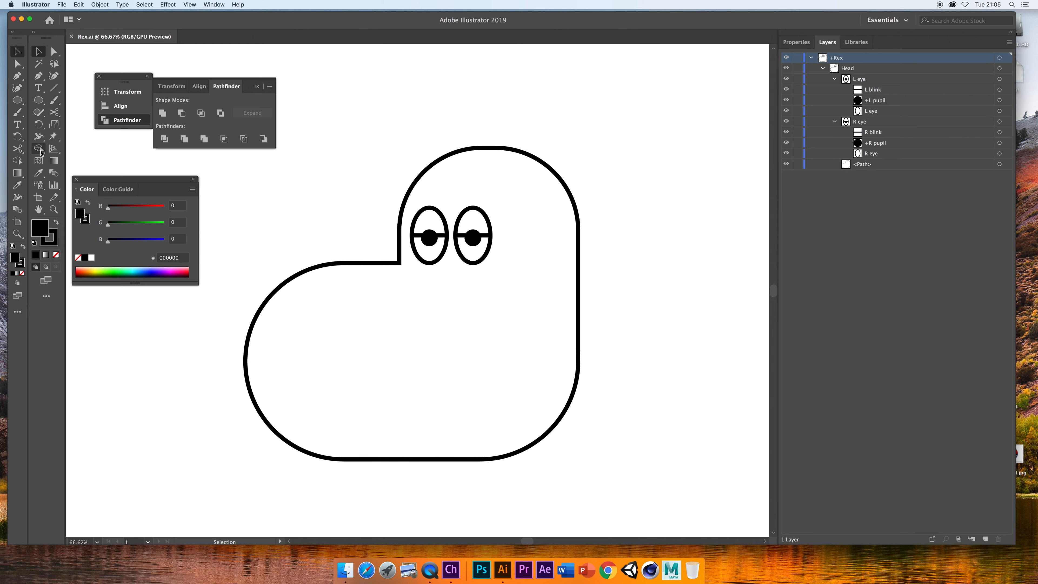
pyautogui.click(40, 79)
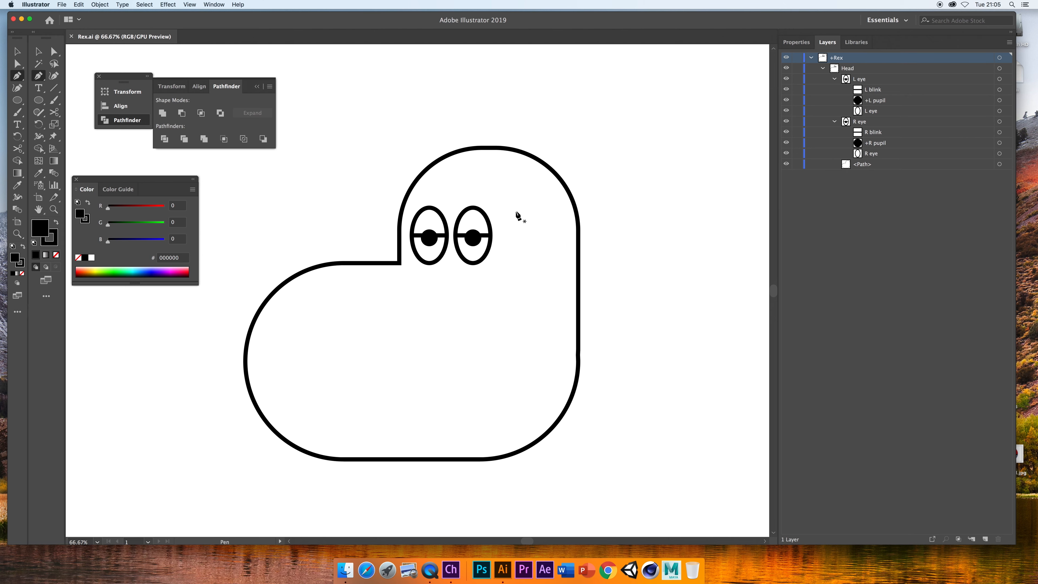
pyautogui.press('super+equal')
pyautogui.press('super+equal')
pyautogui.moveTo(645, 230); pyautogui.dragTo(614, 290)
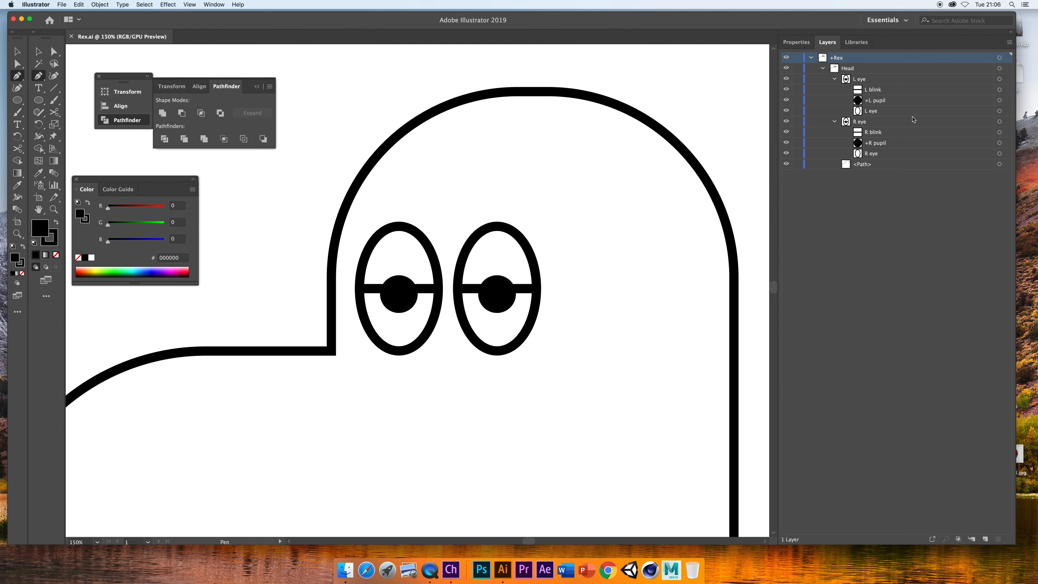
pyautogui.click(834, 79)
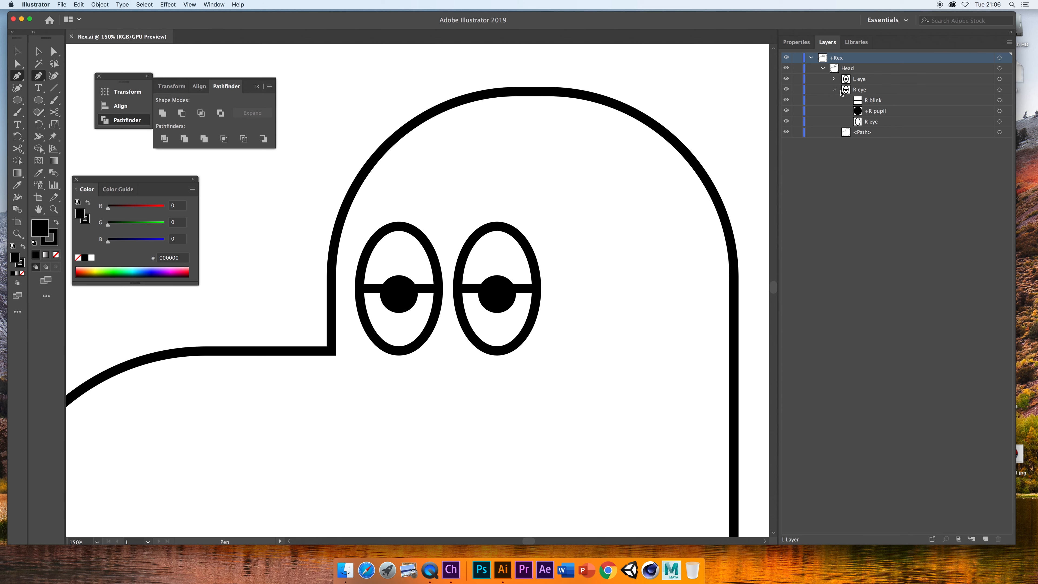
pyautogui.click(834, 89)
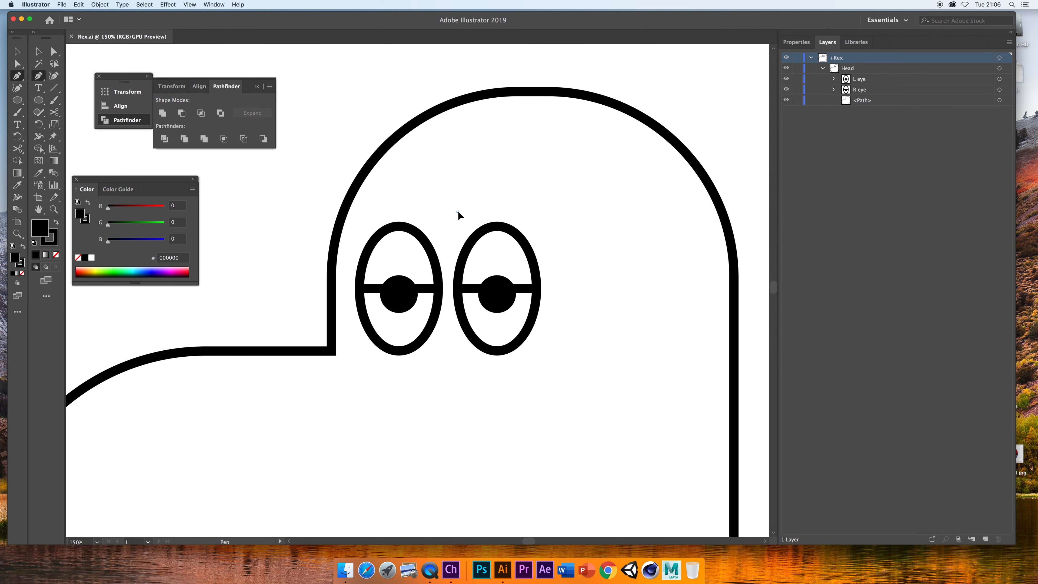
pyautogui.click(457, 211)
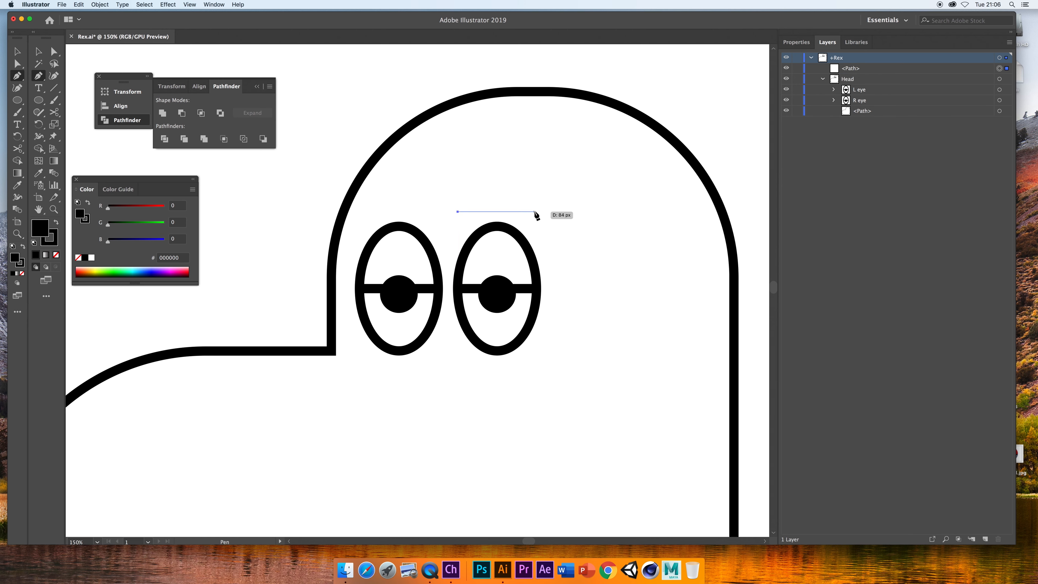
pyautogui.moveTo(536, 212); pyautogui.dragTo(575, 250)
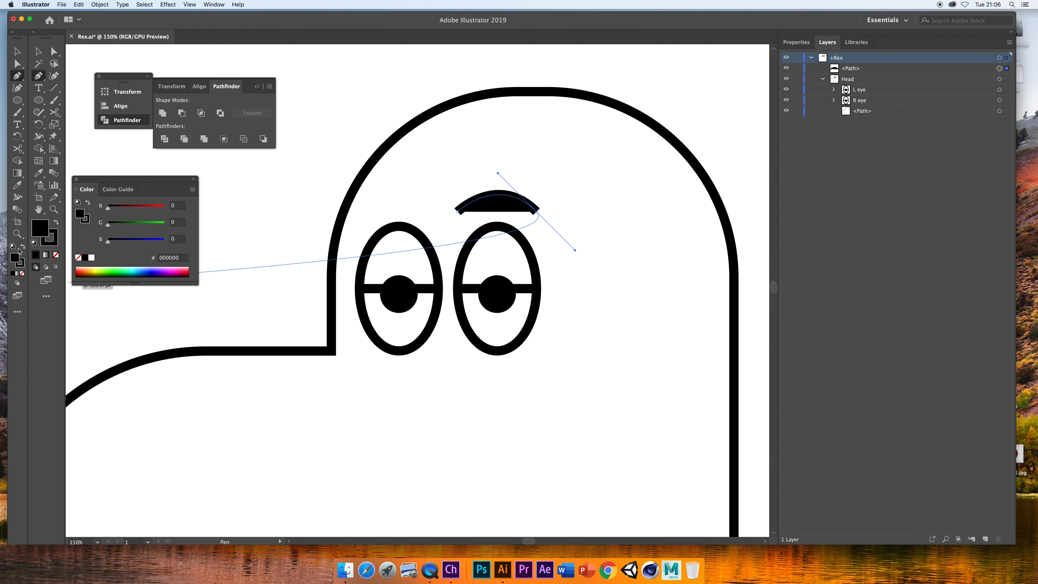
pyautogui.click(56, 255)
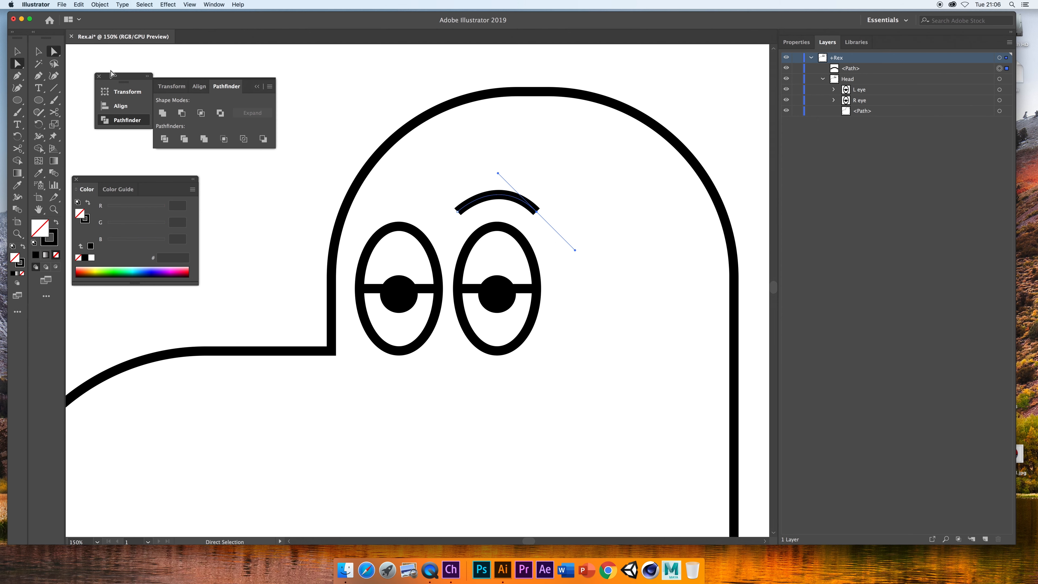
# - Duplicate the eyebrow and place the copy above the R eye
pyautogui.press('v')
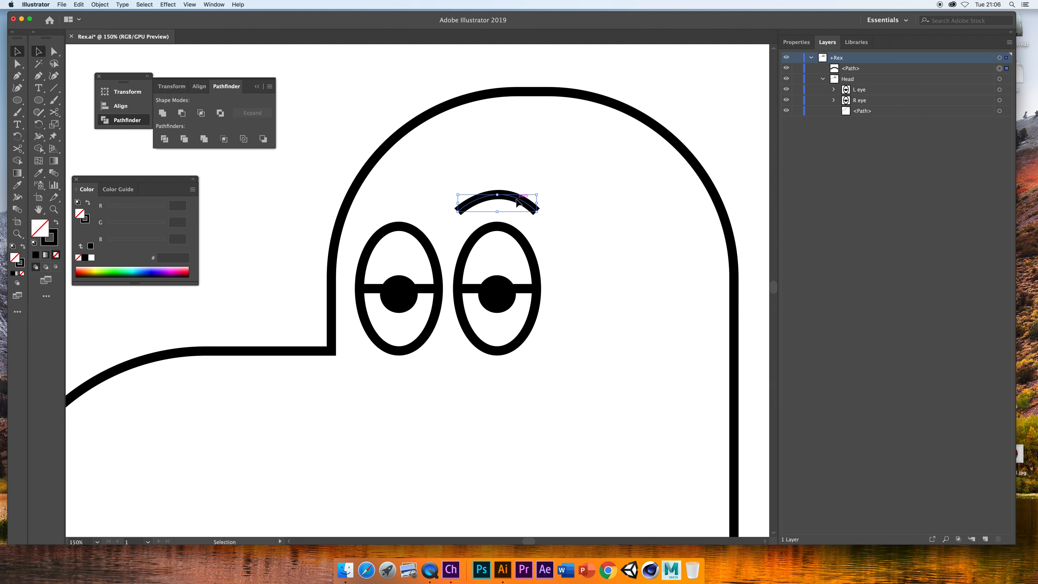
pyautogui.moveTo(523, 198); pyautogui.dragTo(414, 199)
pyautogui.click(619, 277)
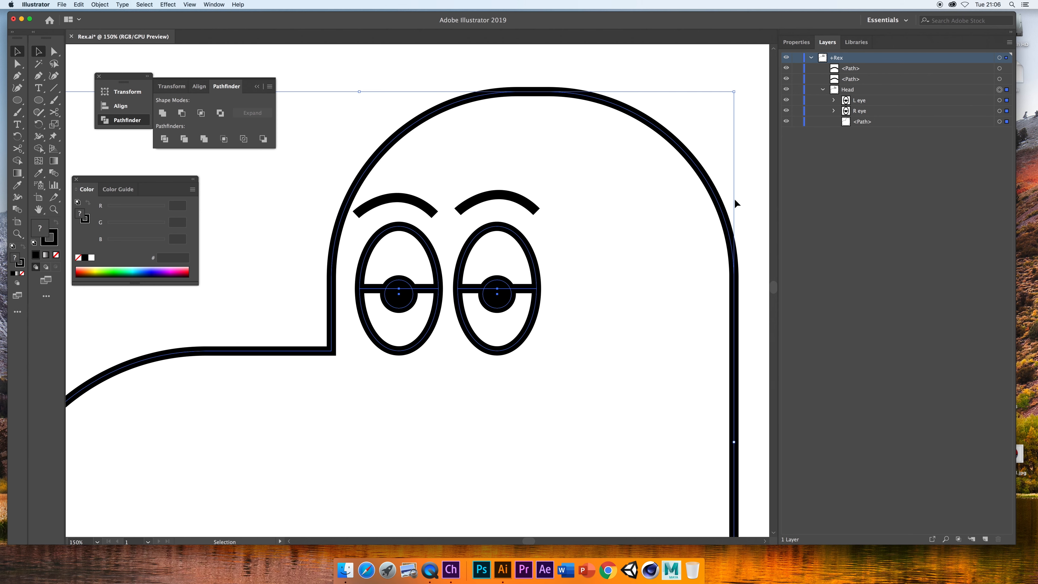
pyautogui.click(757, 191)
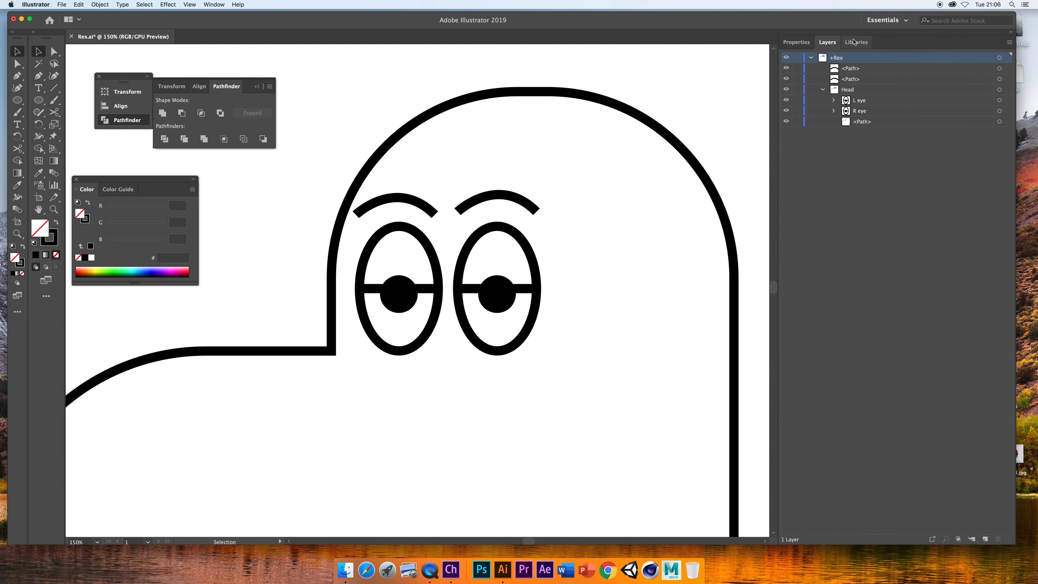
# - Rename the path of the eyebrow above the R eye as R brow
pyautogui.click(1000, 68)
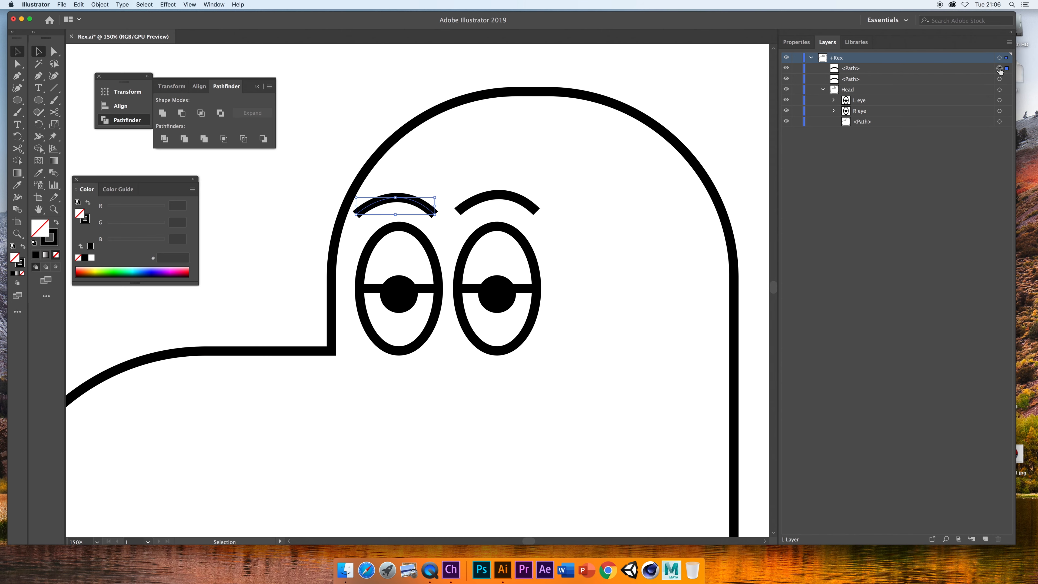
pyautogui.doubleClick(854, 68)
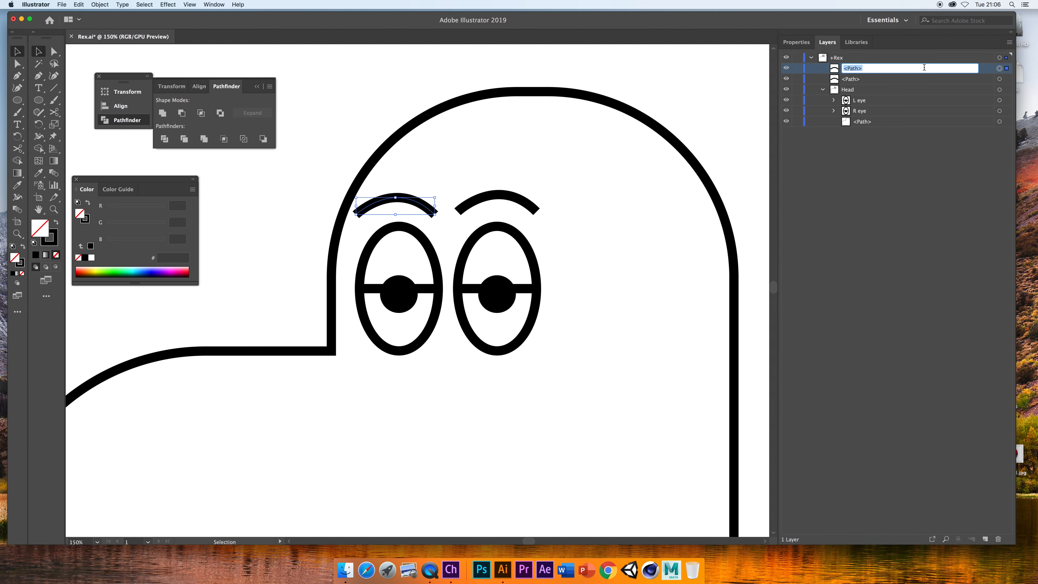
pyautogui.write('R brow')
pyautogui.press('Return')
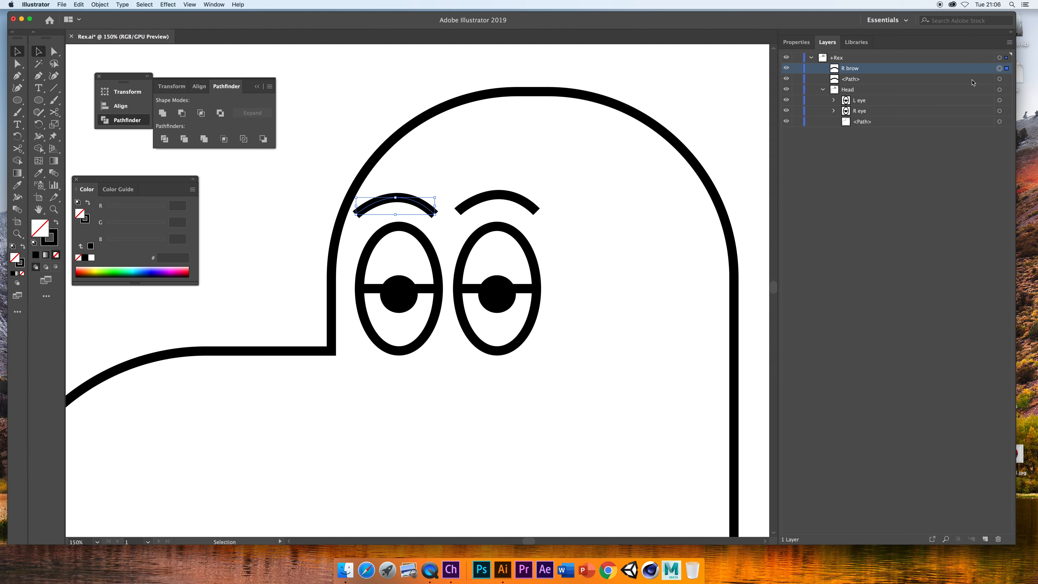
# - Rename the path of the eyebrow above the L eye as L brow
pyautogui.click(1007, 79)
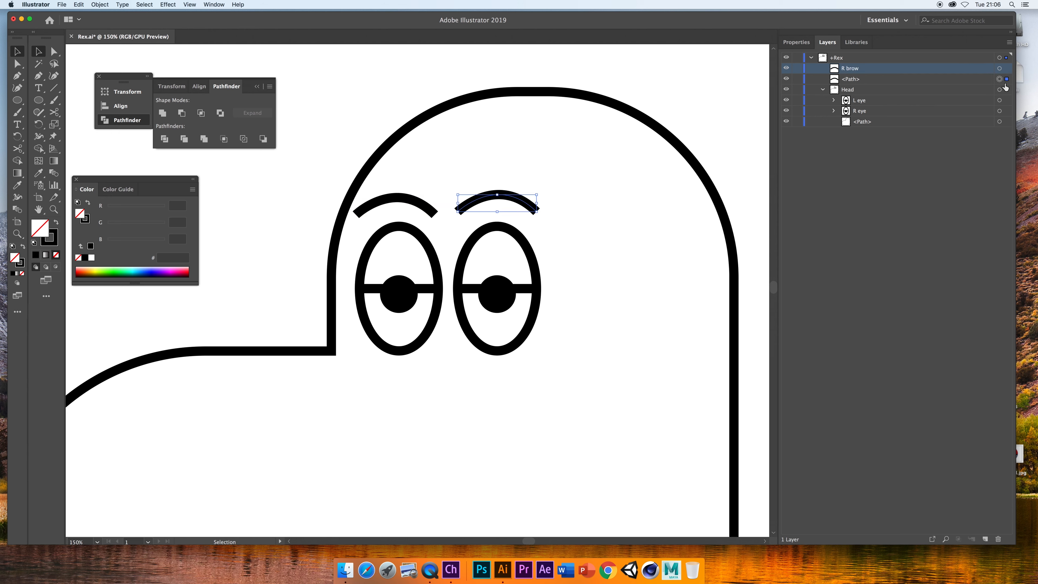
pyautogui.doubleClick(855, 78)
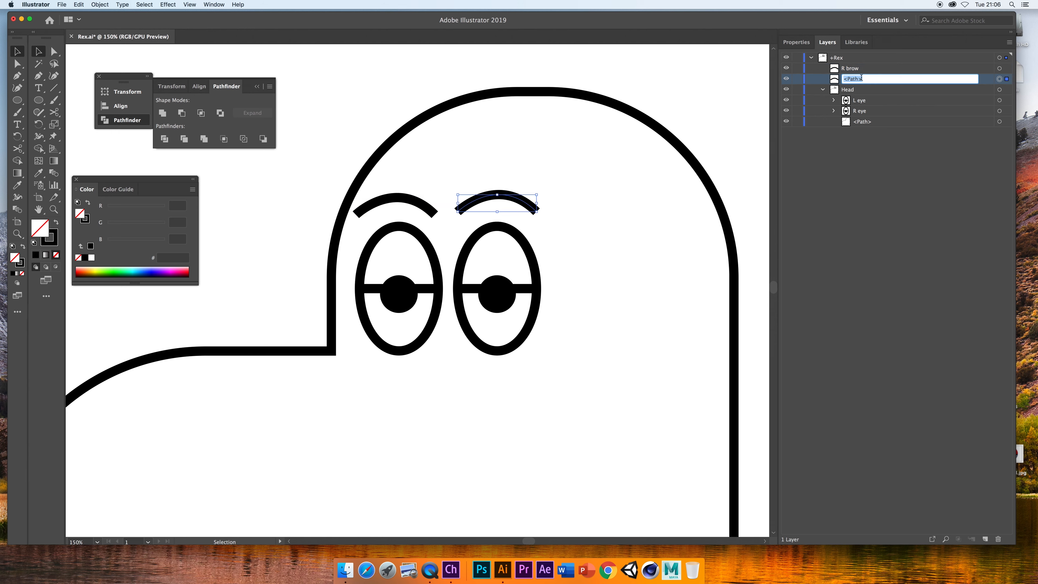
pyautogui.write('L brow')
pyautogui.press('Return')
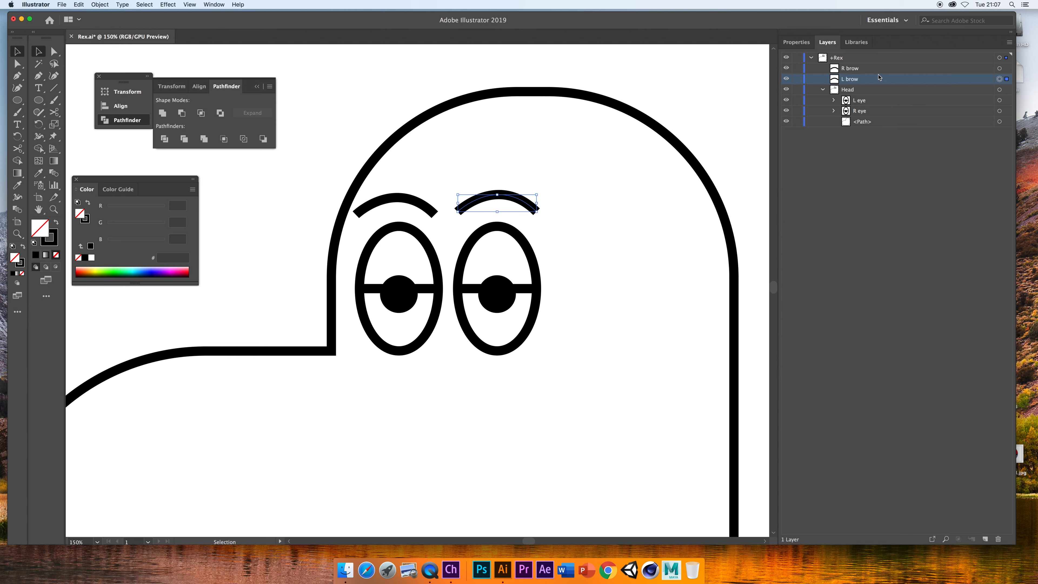
# - Select the R brow and L brow paths together and move them into the Head group above the eyes
pyautogui.click(869, 69)
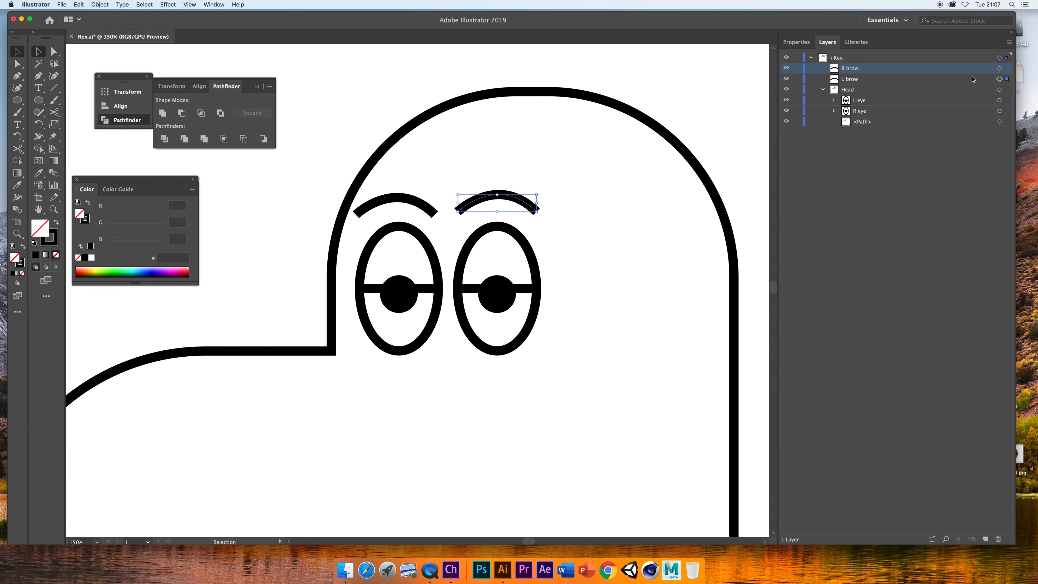
pyautogui.keyDown('shift'); pyautogui.click(999, 69); pyautogui.keyUp('shift')
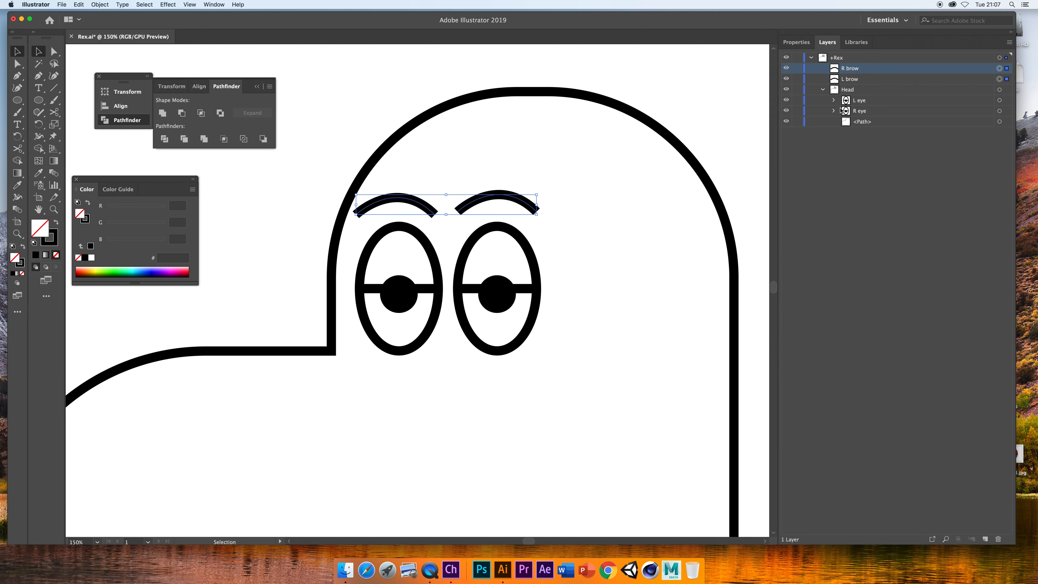
pyautogui.keyDown('shift'); pyautogui.click(851, 77); pyautogui.keyUp('shift')
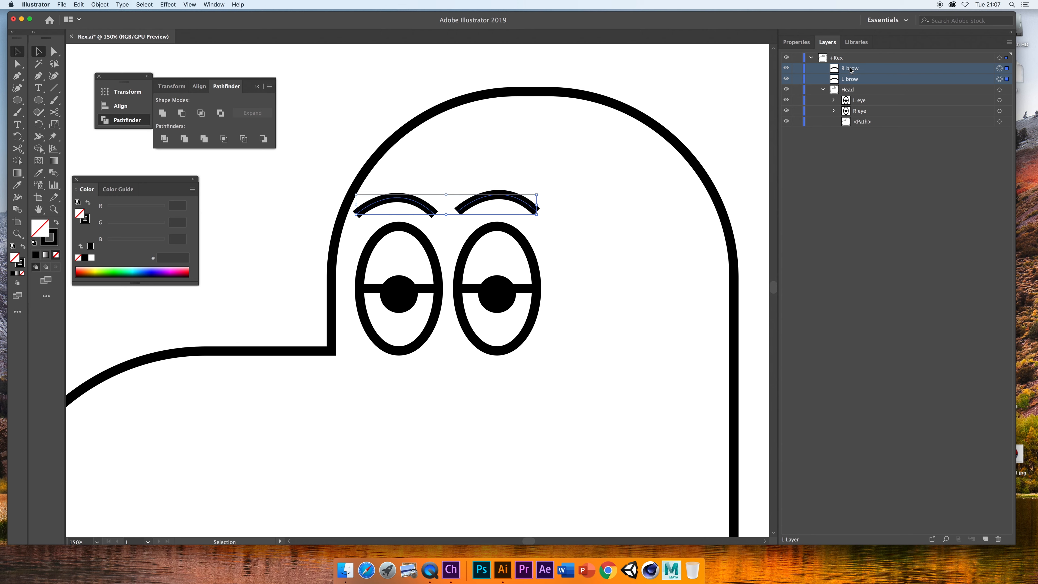
pyautogui.moveTo(851, 70); pyautogui.dragTo(884, 97)
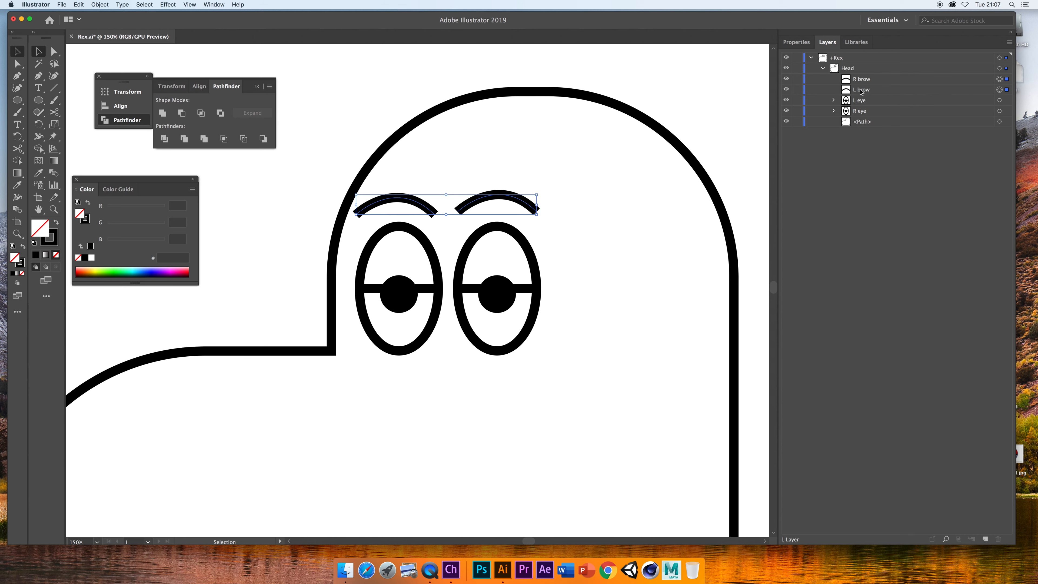
# - Put the R brow path in a group of its own and name that group +R brow
pyautogui.click(865, 80)
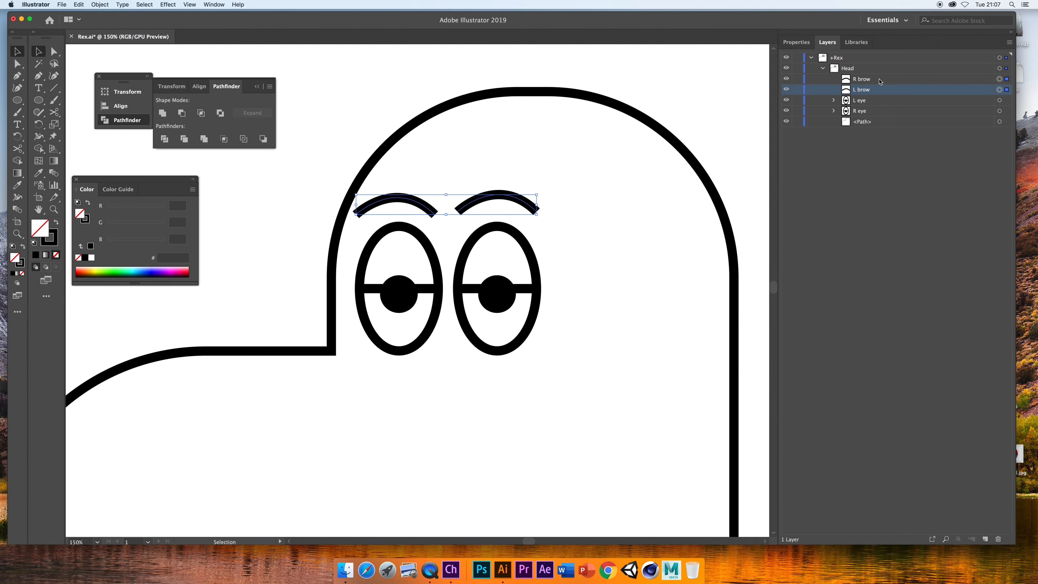
pyautogui.click(999, 79)
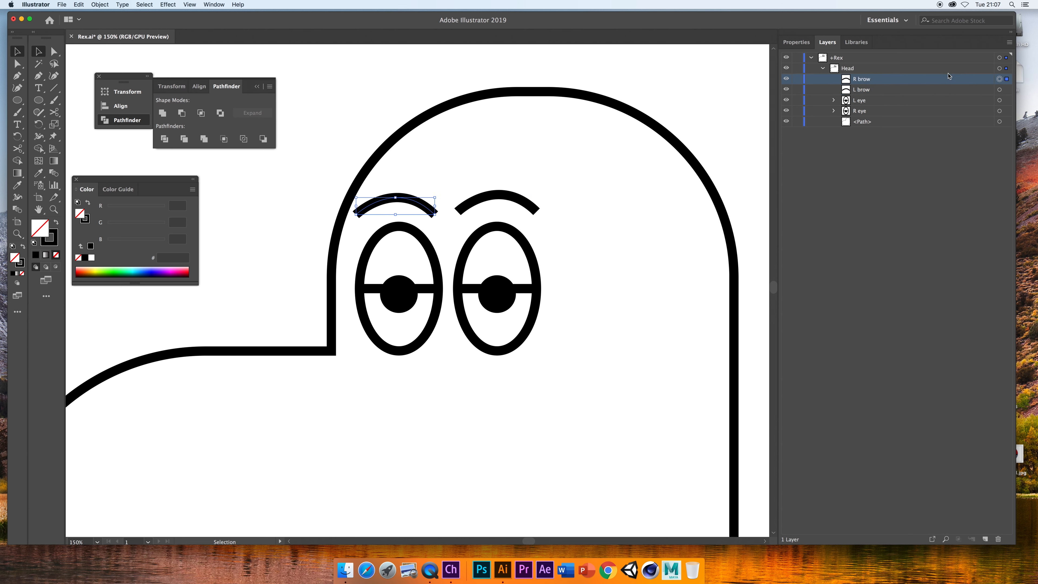
pyautogui.press('super+g')
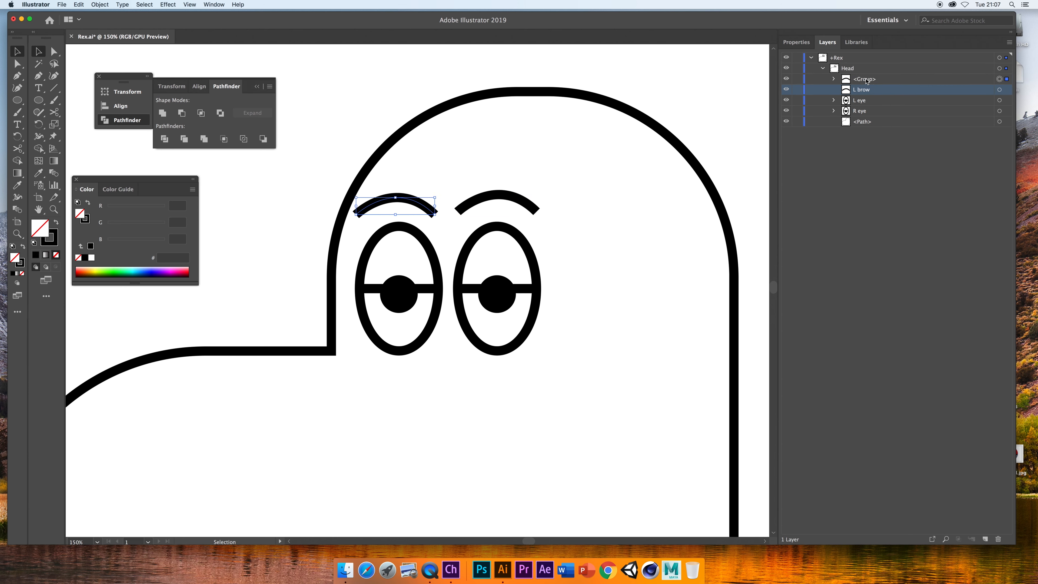
pyautogui.click(835, 80)
pyautogui.doubleClick(868, 79)
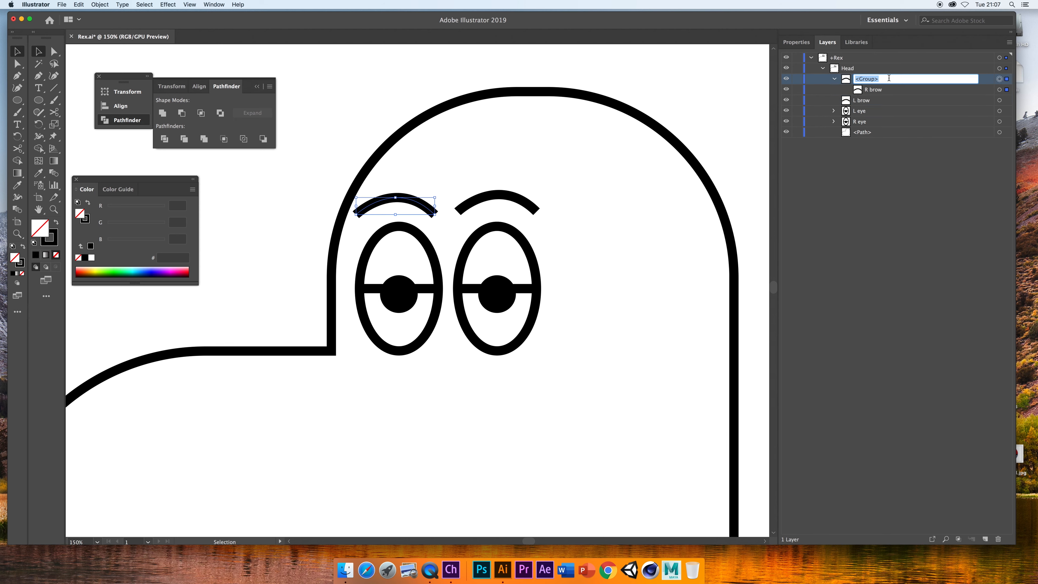
pyautogui.write('+R brow')
pyautogui.press('Return')
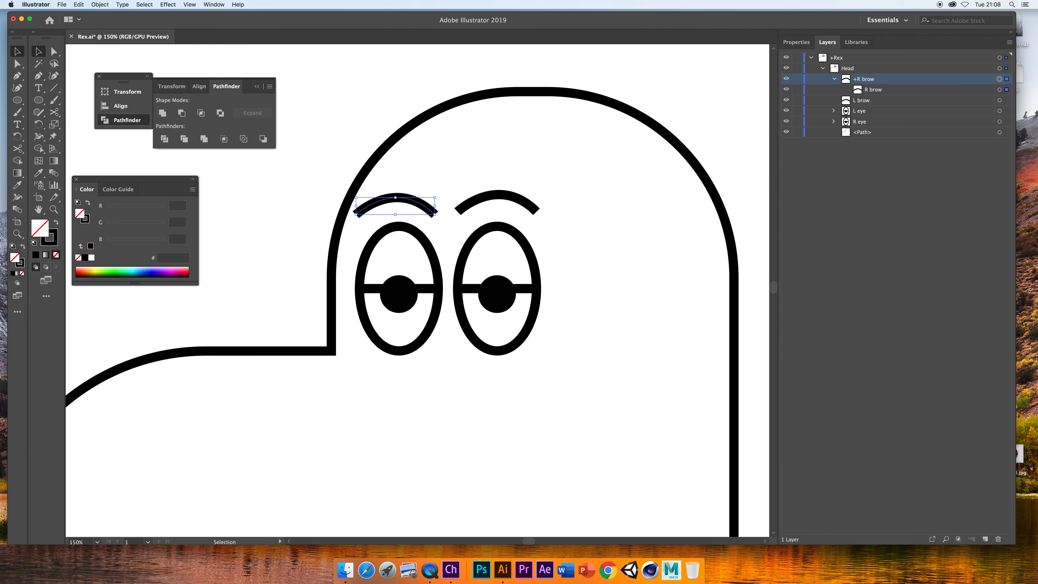
pyautogui.click(835, 79)
# - Put the L brow path in a group of its own named +L brow, and save the file
pyautogui.click(943, 93)
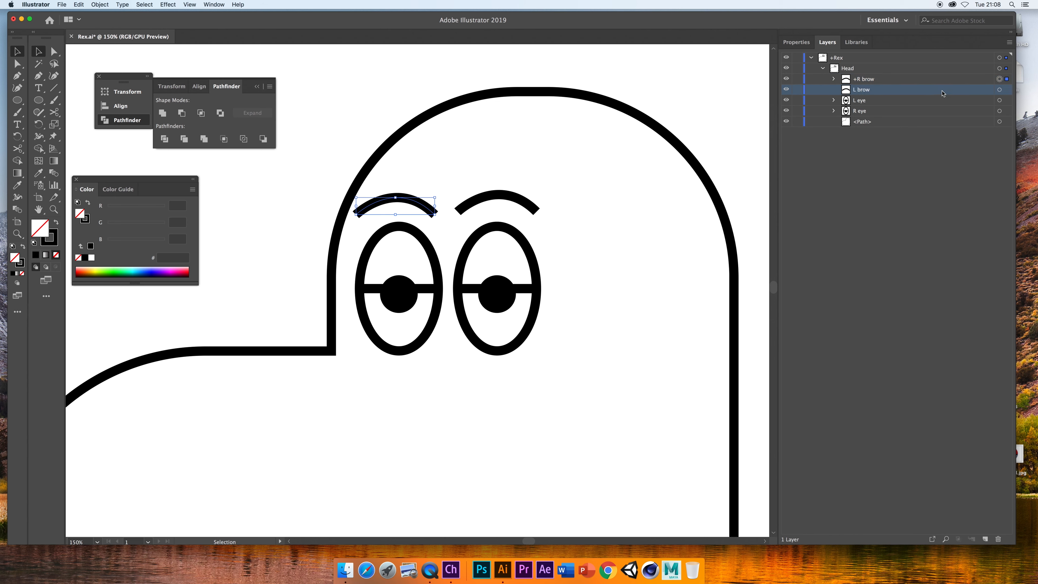
pyautogui.click(1000, 89)
pyautogui.press('super+g')
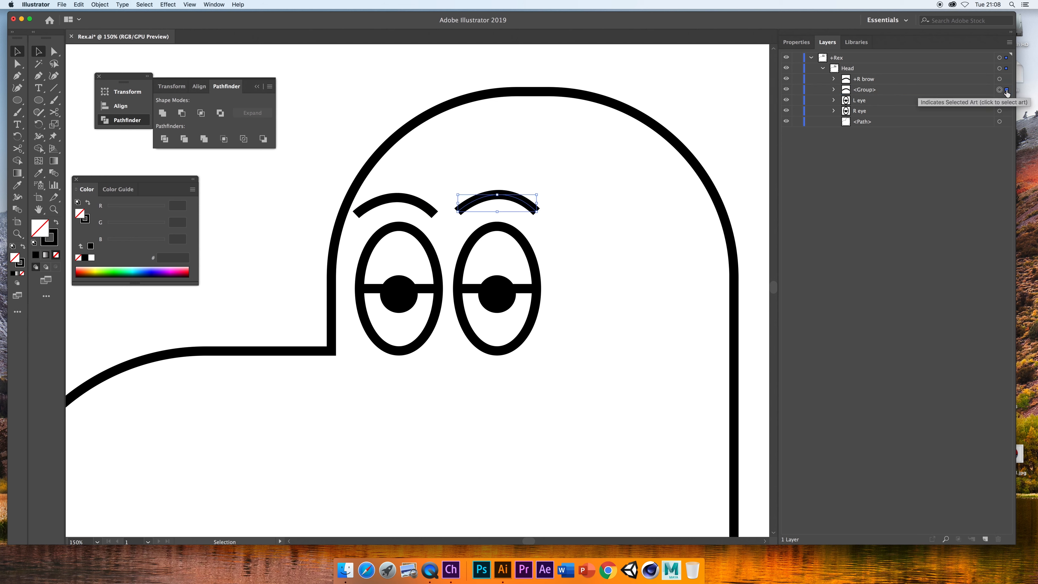
pyautogui.doubleClick(876, 89)
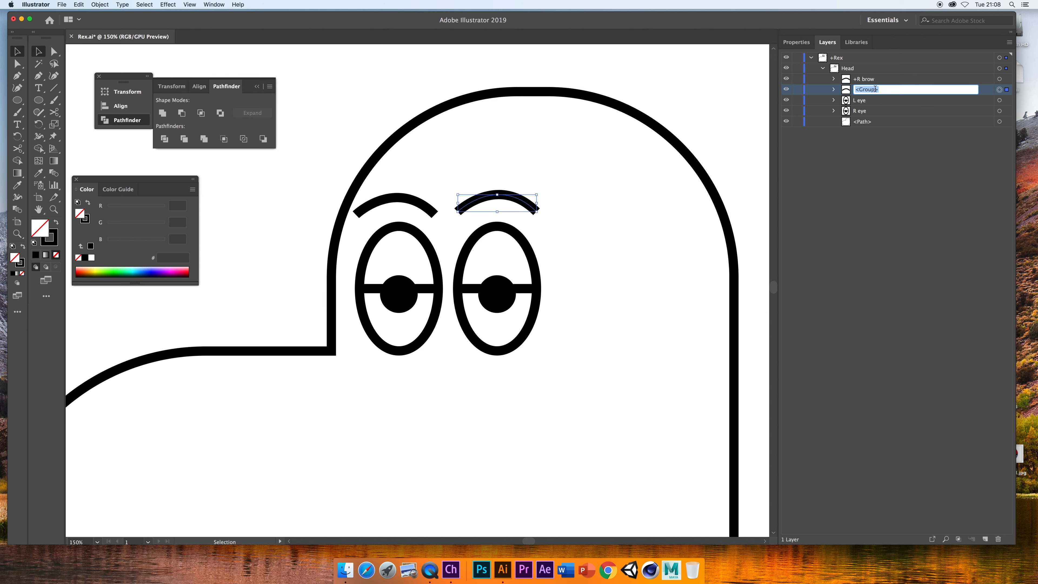
pyautogui.write('+L brow')
pyautogui.press('Return')
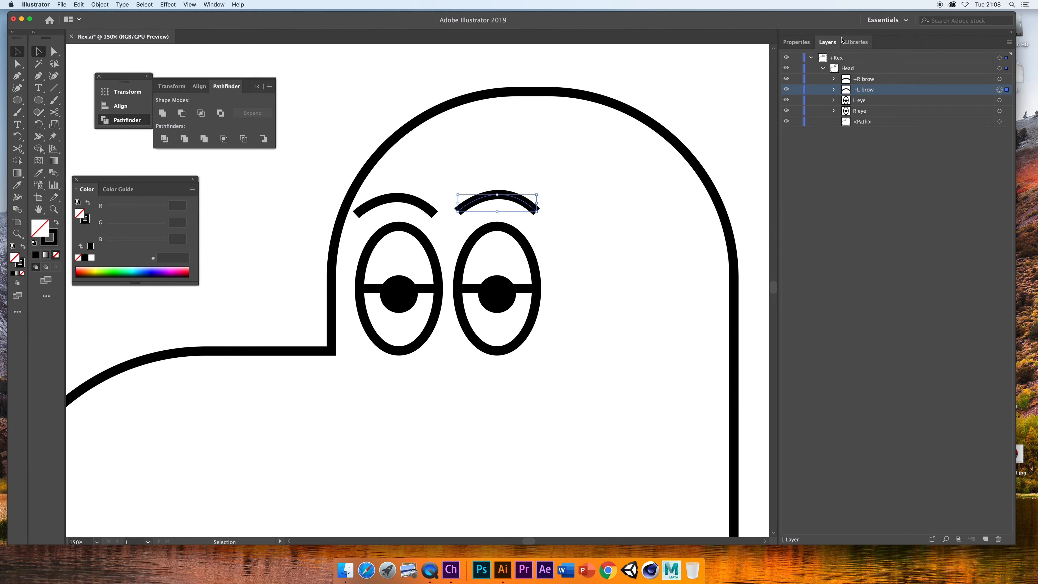
pyautogui.click(833, 89)
pyautogui.click(834, 79)
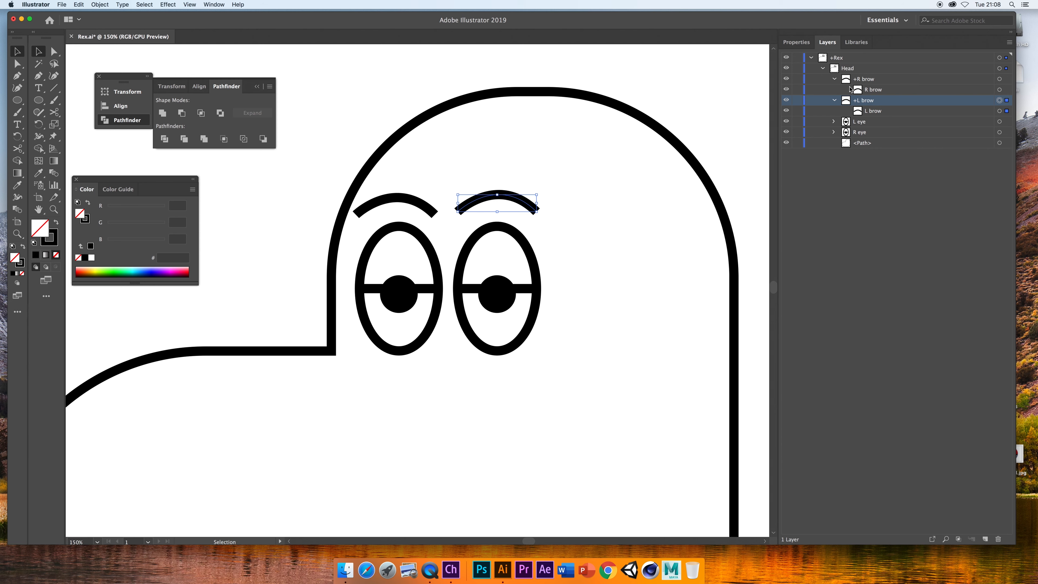
pyautogui.press('super+s')
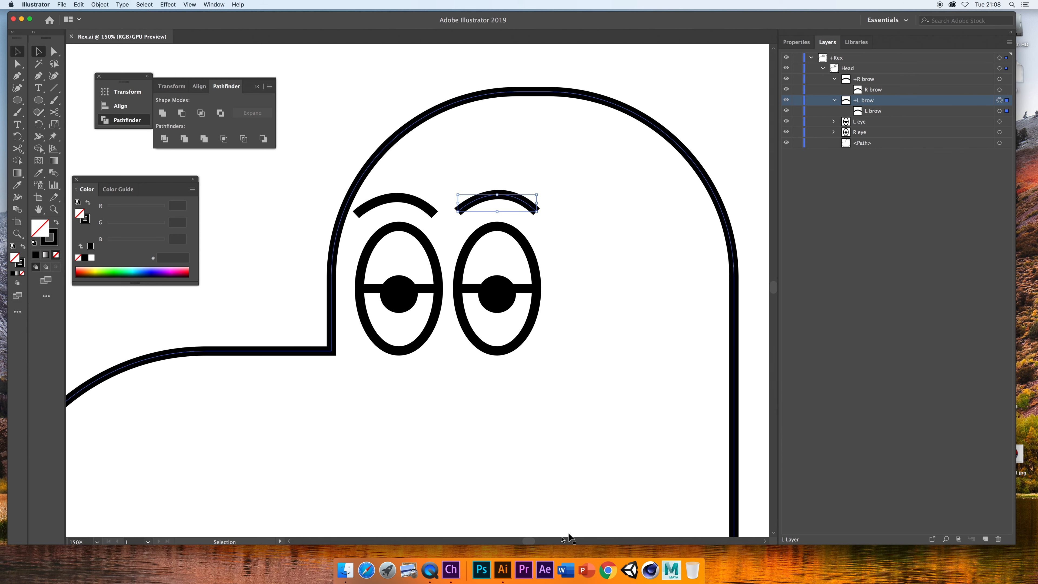
# - Switch to Character Animator, tag R brow as Right Eyebrow and L brow as Left Eyebrow, and return to the Record workspace
pyautogui.click(451, 570)
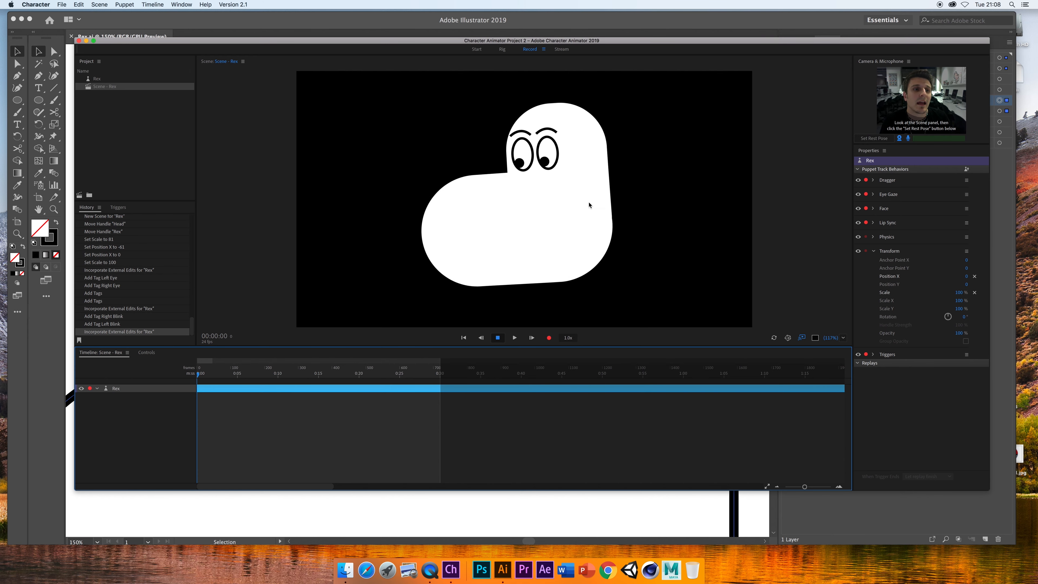
pyautogui.click(503, 50)
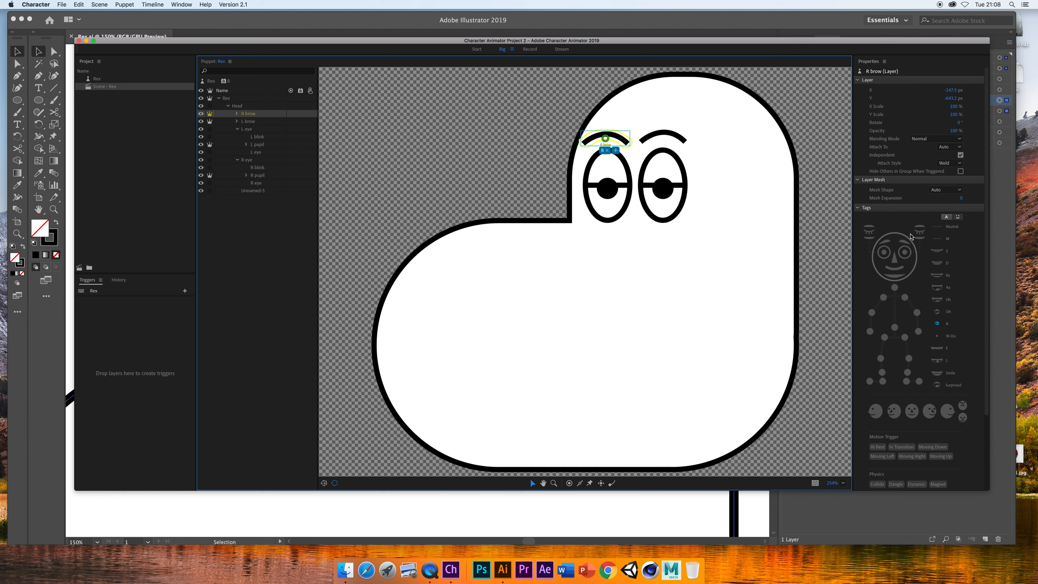
pyautogui.click(885, 242)
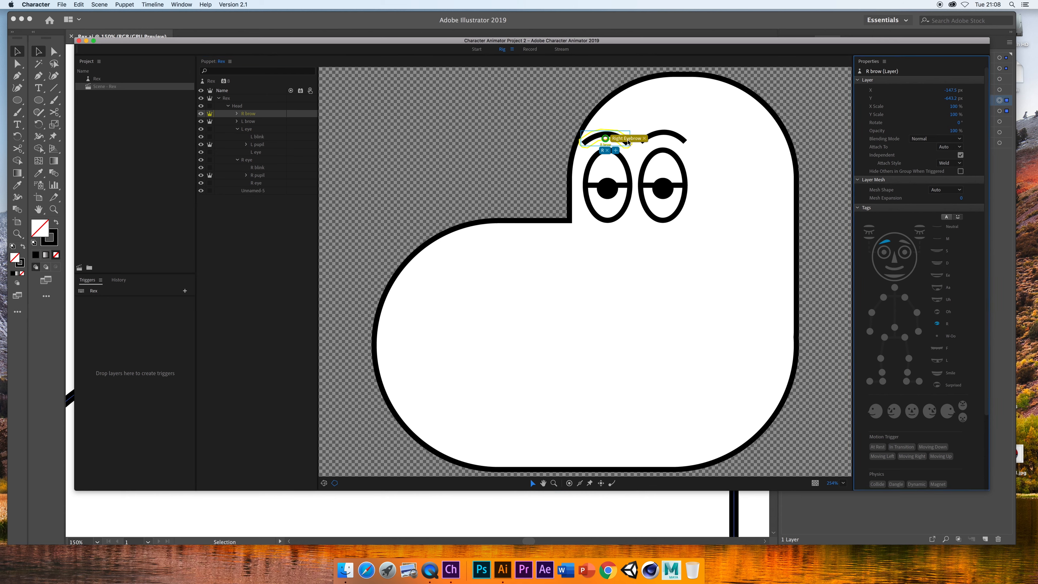
pyautogui.click(254, 122)
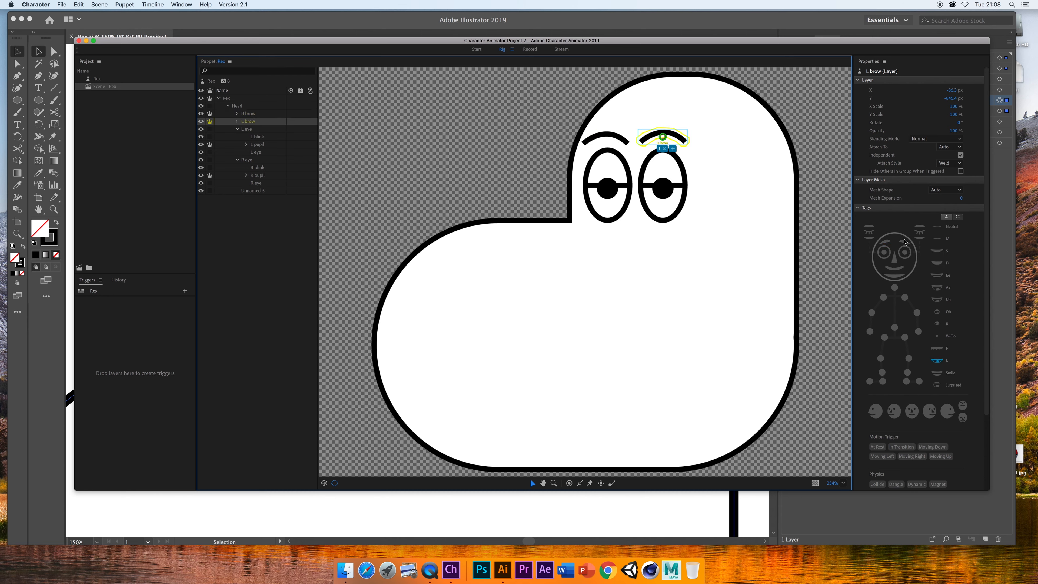
pyautogui.click(904, 244)
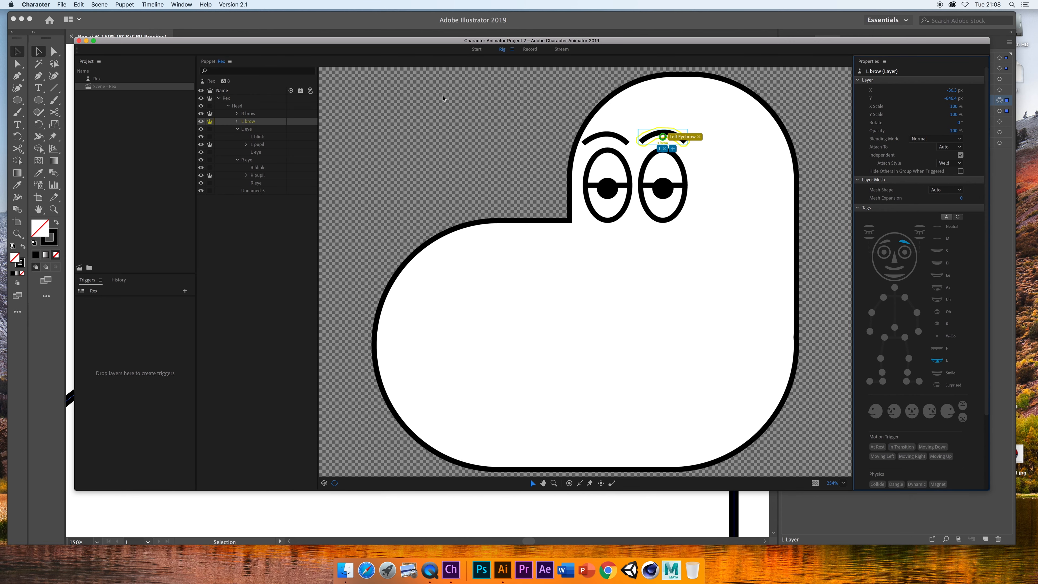
pyautogui.click(530, 49)
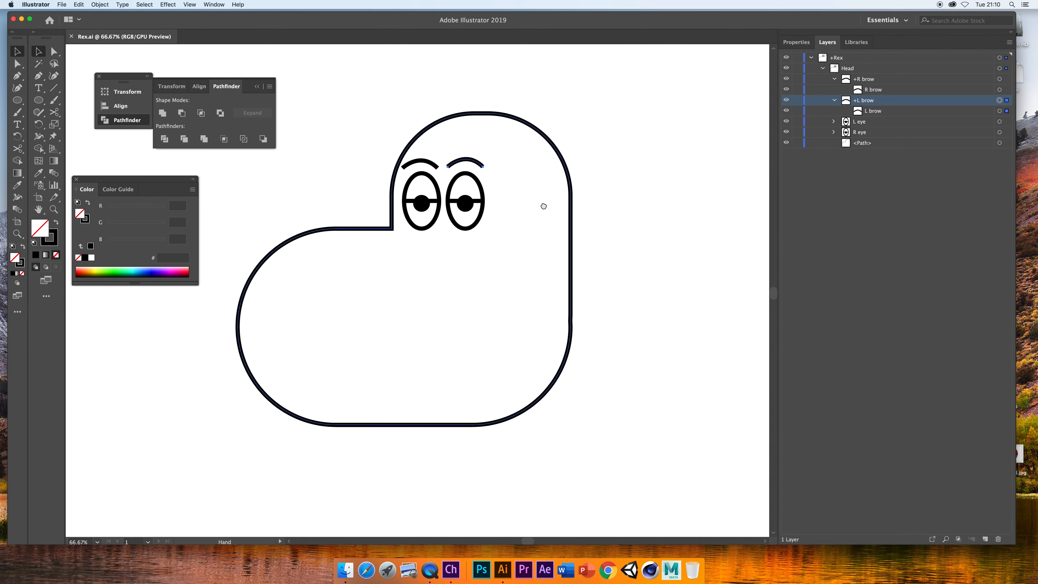
# - In Illustrator, fill the head outline path with light green B6F7AA
pyautogui.click(1000, 143)
pyautogui.doubleClick(40, 228)
pyautogui.click(297, 181)
pyautogui.click(193, 96)
pyautogui.click(395, 96)
pyautogui.click(641, 154)
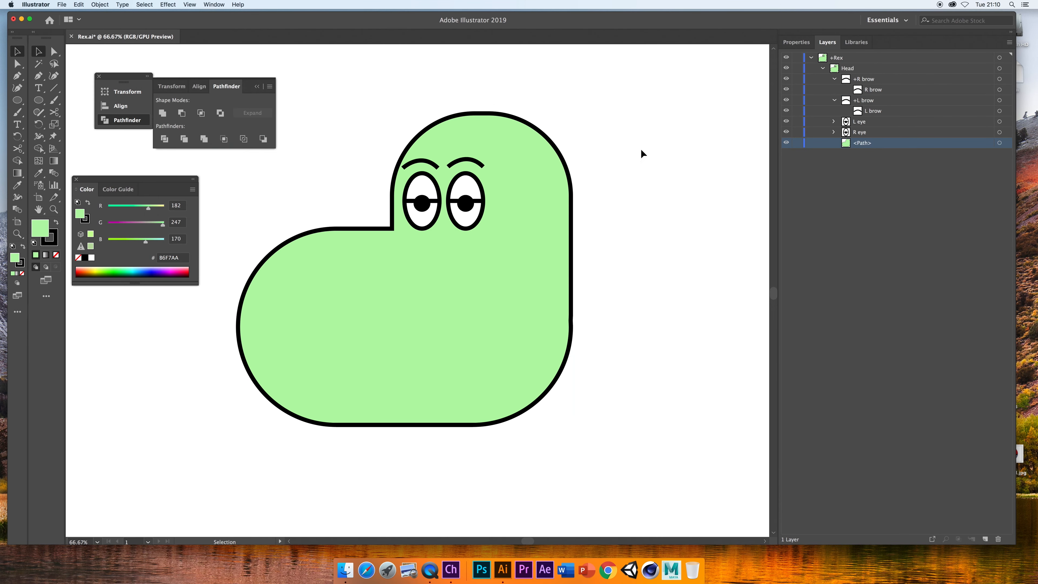
# - Draw a small circle behind the head and delete its bottom anchor point to leave a half circle
pyautogui.click(39, 100)
pyautogui.moveTo(618, 194); pyautogui.dragTo(665, 240)
pyautogui.click(54, 52)
pyautogui.click(641, 240)
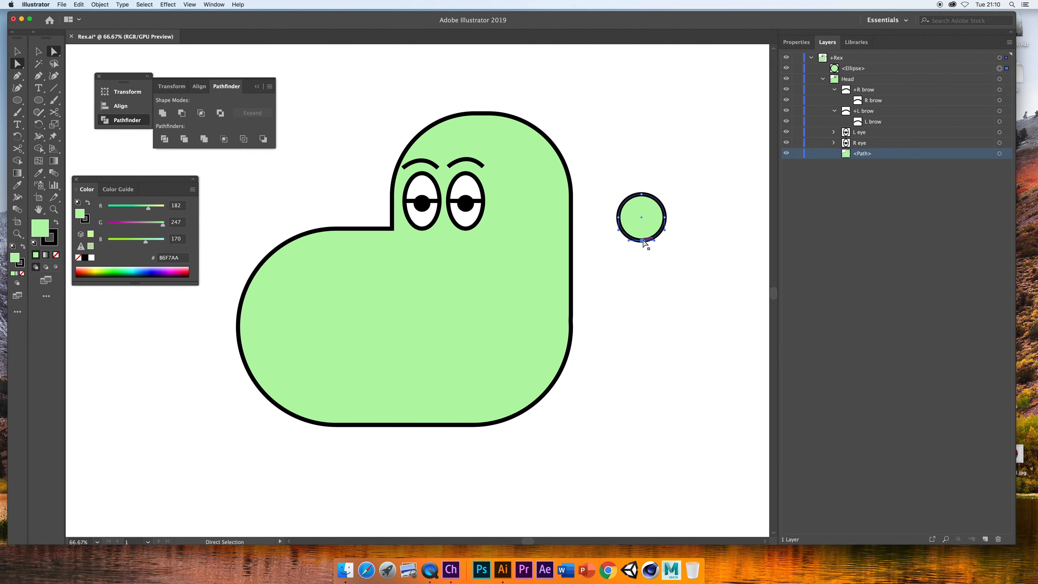
pyautogui.press('Delete')
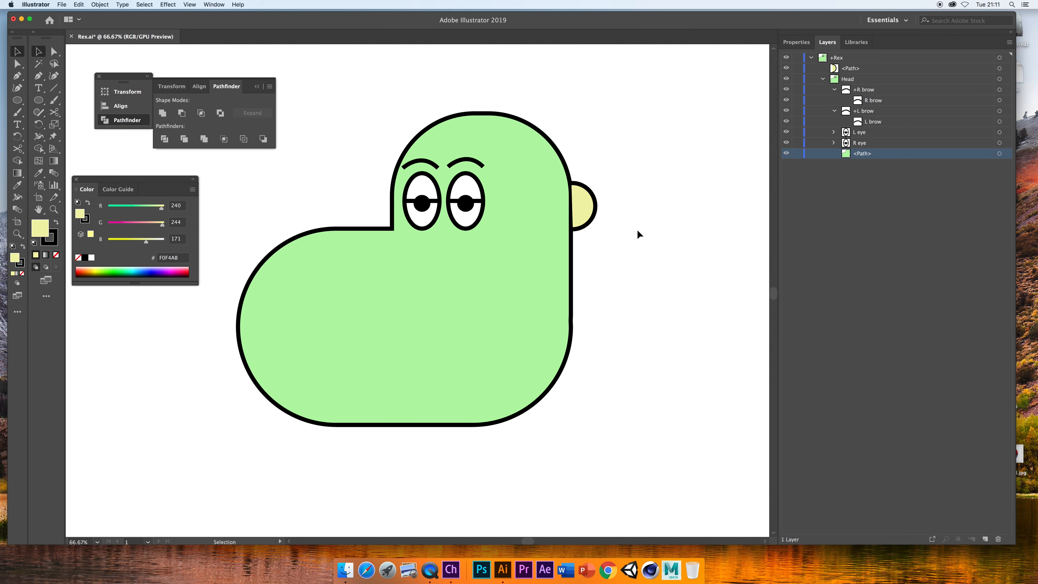
# - Duplicate the pale yellow half-circle spike twice and stack the copies below it along the back of the head
pyautogui.press('cmd+c')
pyautogui.press('cmd+v')
pyautogui.moveTo(424, 301); pyautogui.dragTo(591, 266)
pyautogui.click(616, 289)
pyautogui.press('super+v')
pyautogui.moveTo(424, 301); pyautogui.dragTo(587, 315)
pyautogui.click(650, 323)
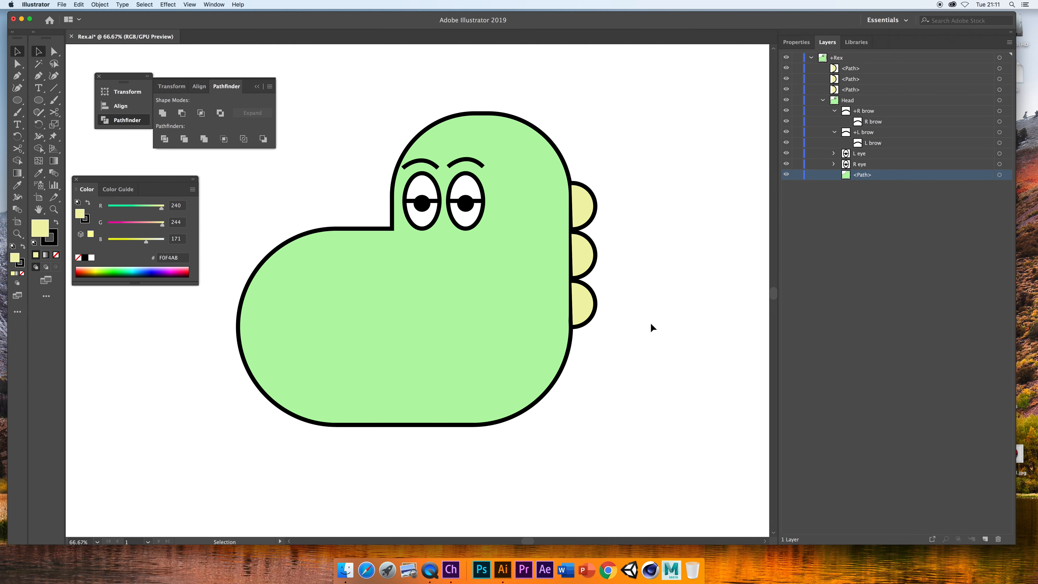
# - Draw a small circle with no fill and delete its bottom anchor point to form a nostril arch on the snout
pyautogui.click(38, 99)
pyautogui.click(56, 255)
pyautogui.moveTo(660, 210)
pyautogui.mouseDown()
pyautogui.moveTo(691, 241)
pyautogui.moveTo(289, 258)
pyautogui.mouseUp()
pyautogui.click(54, 51)
pyautogui.click(674, 241)
pyautogui.press('Delete')
# - Duplicate the nostril arch, place the copy beside it on the snout, and save the file
pyautogui.click(38, 51)
pyautogui.press('super+c')
pyautogui.press('super+v')
pyautogui.moveTo(417, 280); pyautogui.dragTo(342, 255)
pyautogui.click(697, 377)
pyautogui.press('super+s')
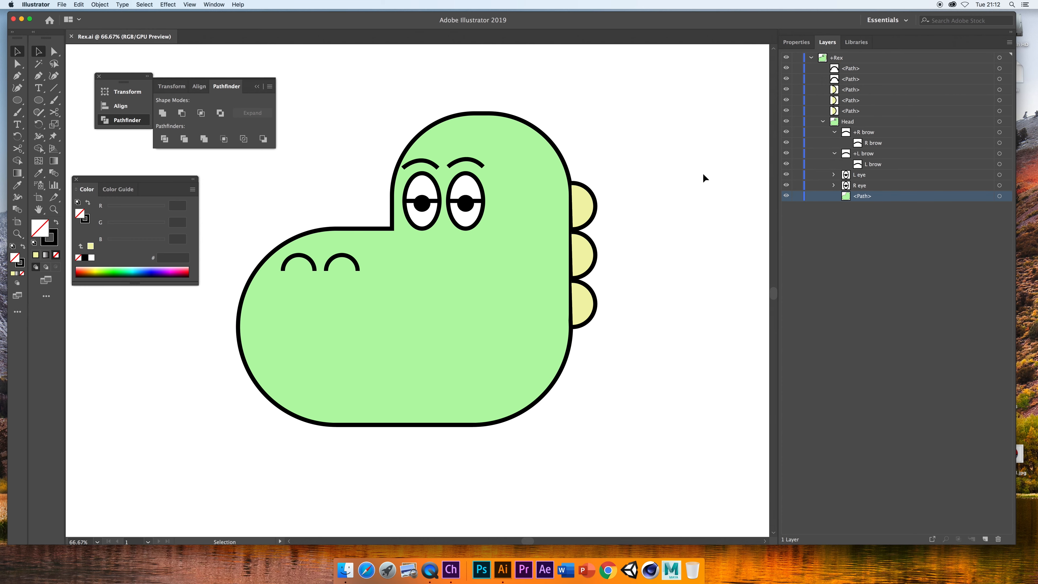
# - Switch to Character Animator and check the Lip Sync behavior's settings for the Rex puppet
pyautogui.click(451, 569)
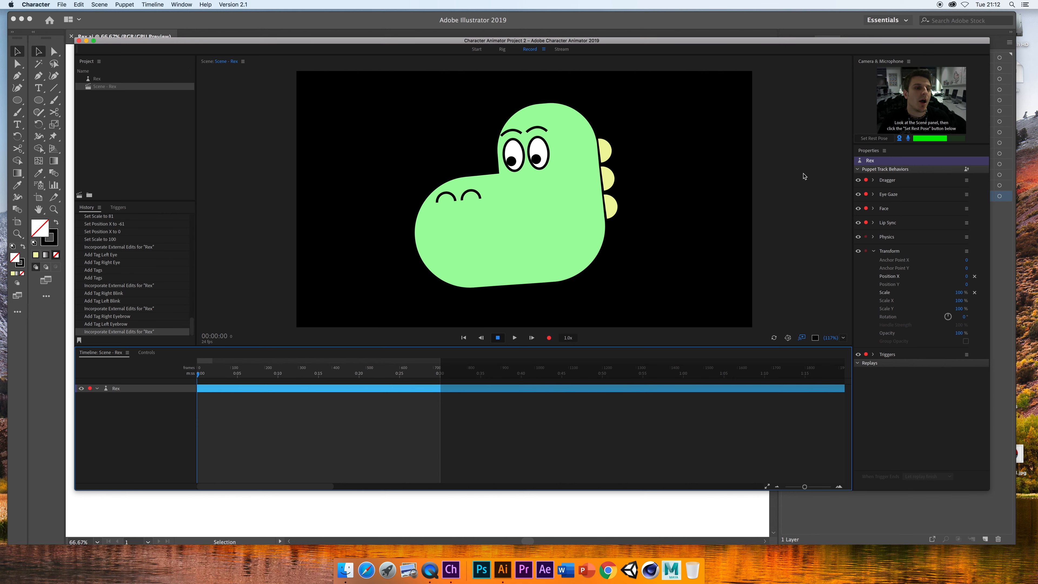
pyautogui.click(873, 223)
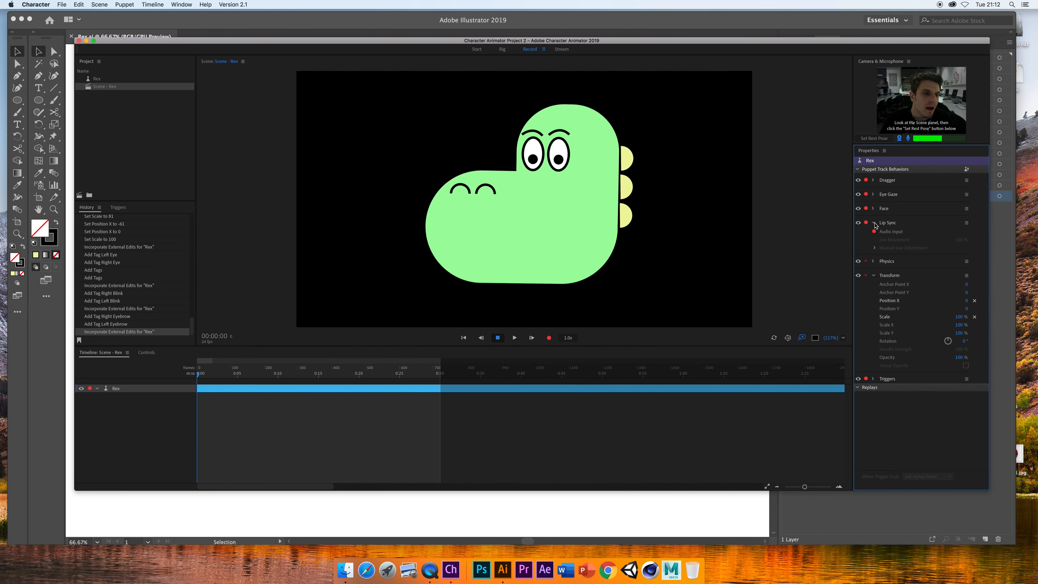
pyautogui.click(874, 222)
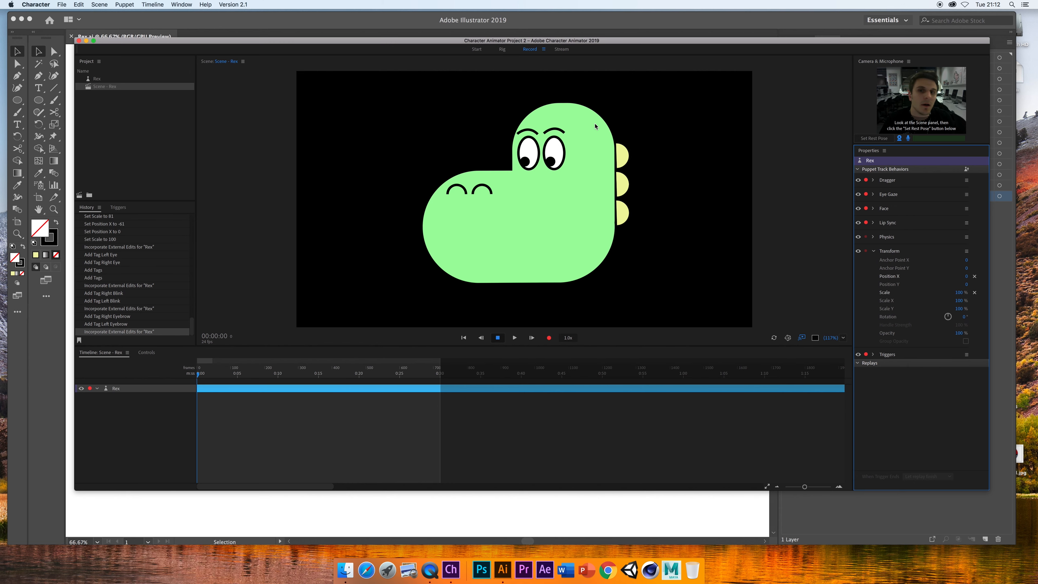
# - Open the Rig workspace, look over the available layer tags, and deselect the L brow layer
pyautogui.click(503, 49)
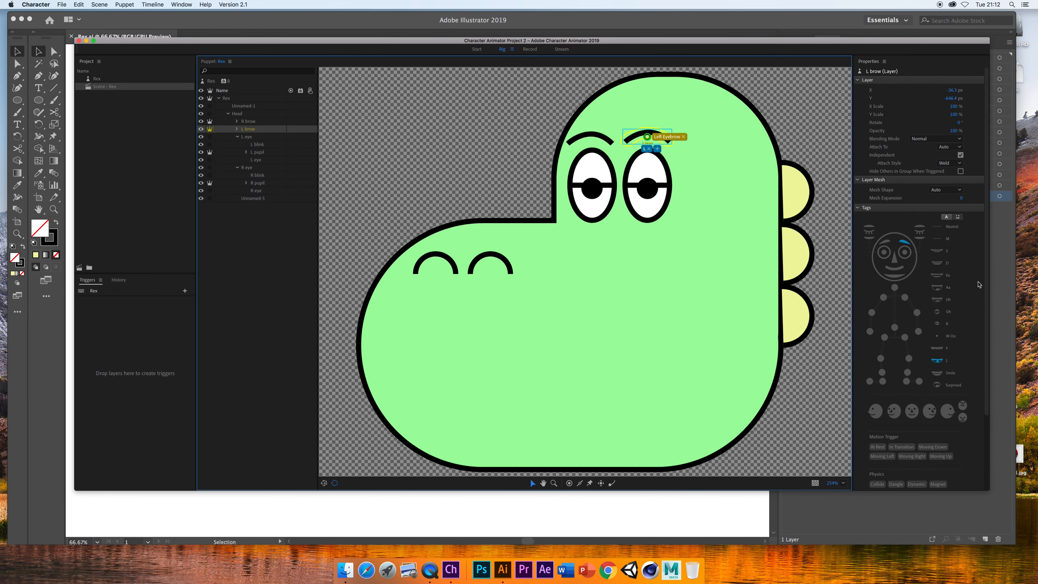
pyautogui.scroll(-5, 987, 367)
pyautogui.scroll(5, 987, 367)
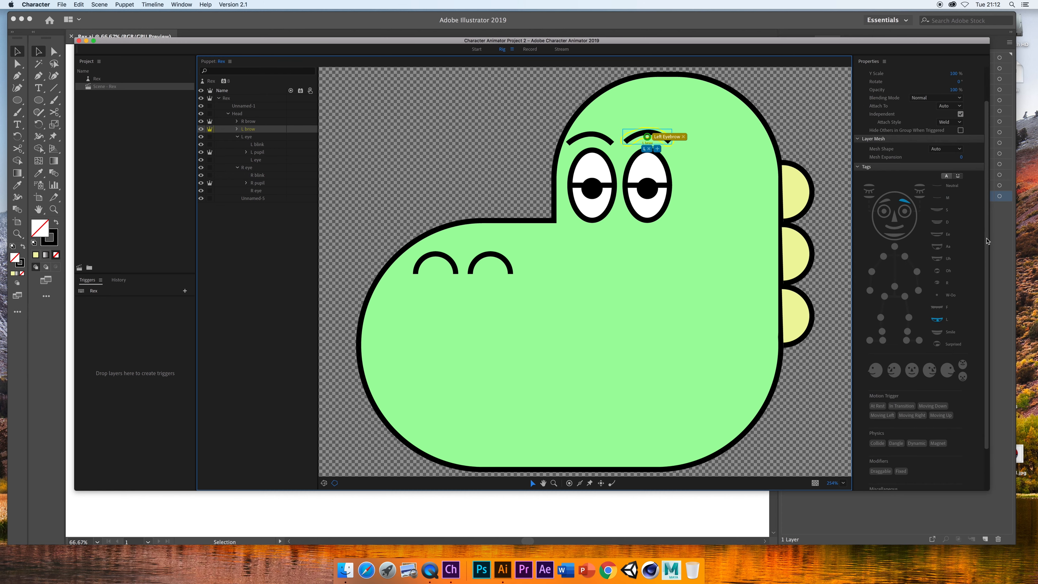
pyautogui.click(243, 294)
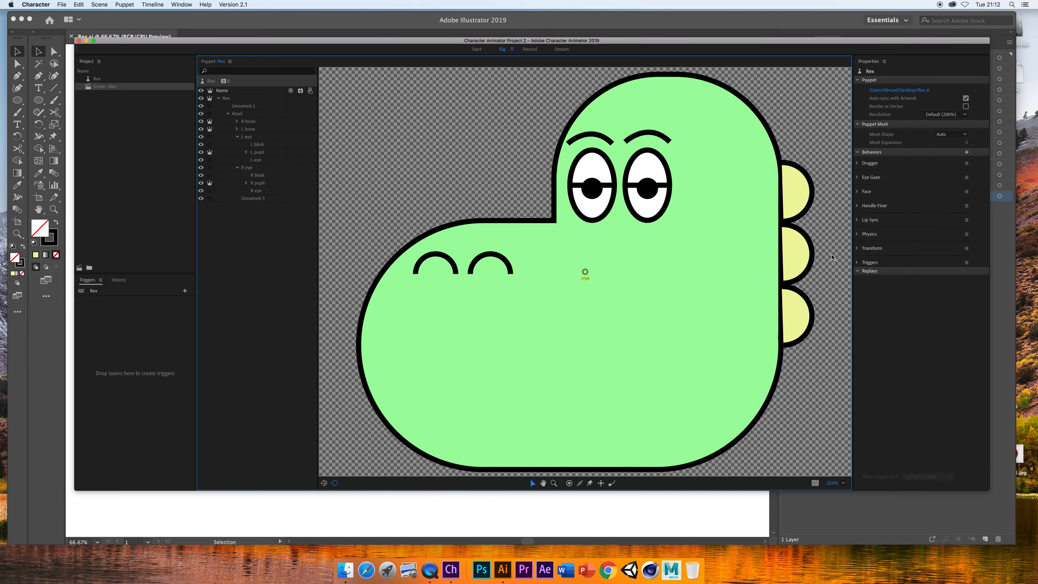
# - Look over the Lip Sync mouth shapes and open the Chloe (Illustrator) example puppet from the Start workspace
pyautogui.click(859, 221)
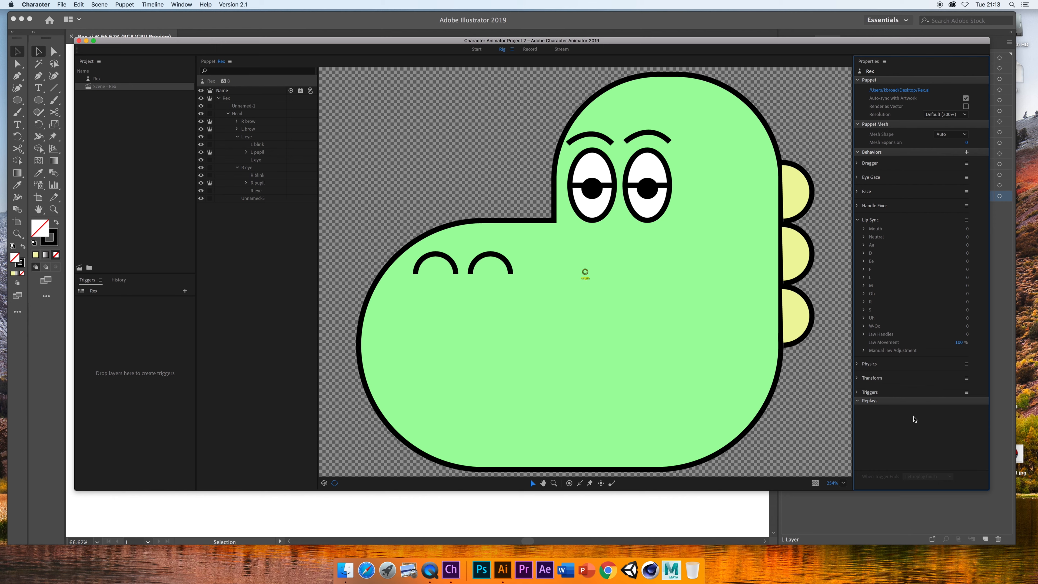
pyautogui.click(477, 49)
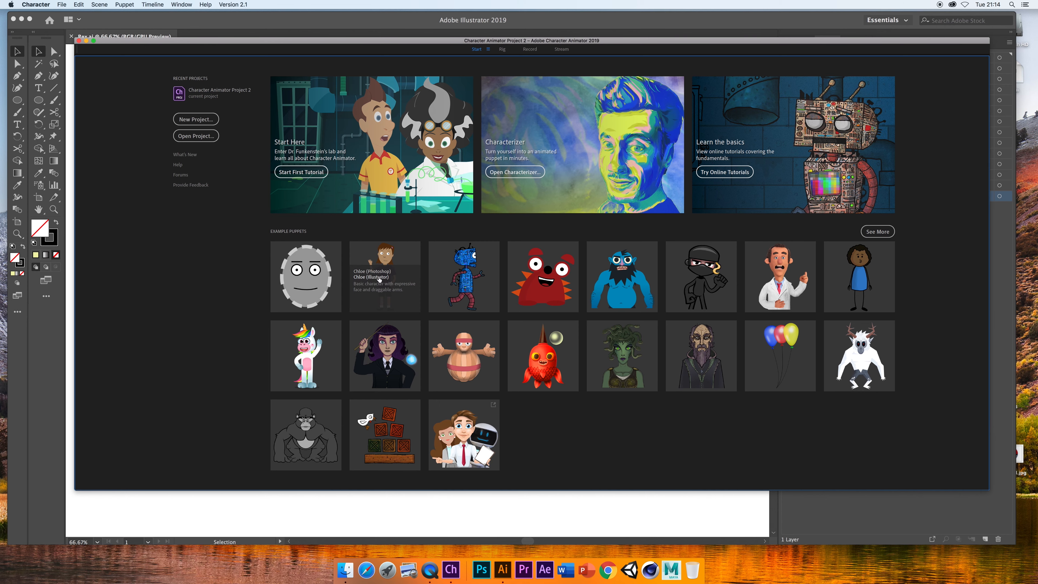
pyautogui.click(379, 277)
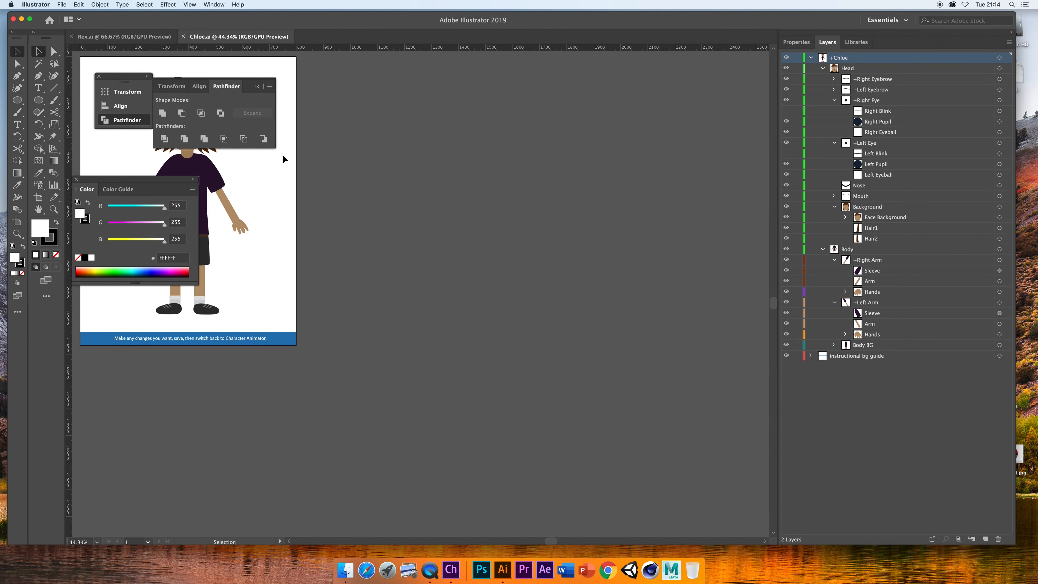
# - Move the Pathfinder and Color panels off the Chloe artwork, select its Mouth group and look over the mouth-shape layers inside
pyautogui.moveTo(250, 82); pyautogui.dragTo(410, 77)
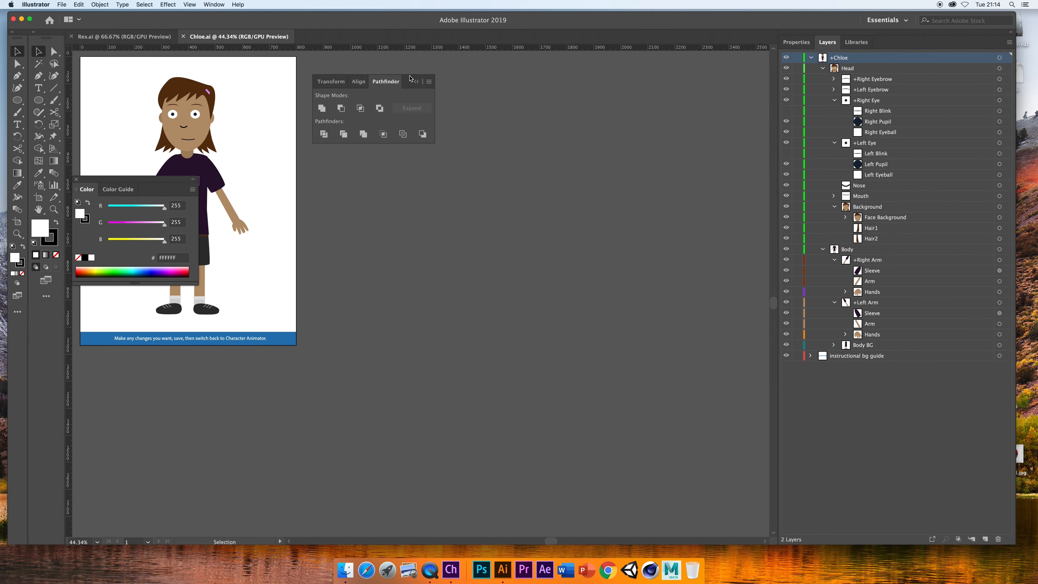
pyautogui.moveTo(180, 180); pyautogui.dragTo(441, 172)
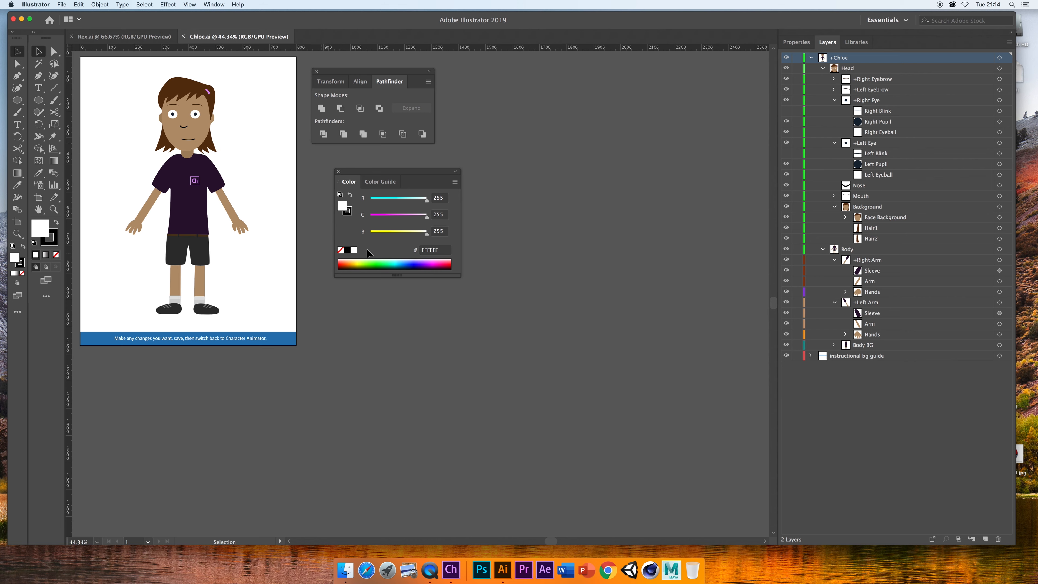
pyautogui.click(1000, 196)
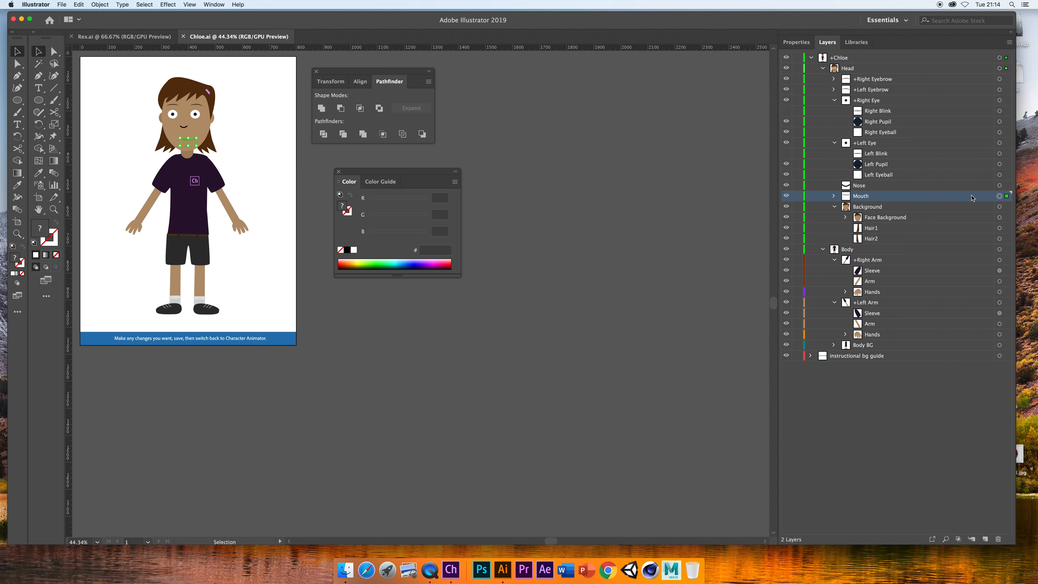
pyautogui.click(834, 196)
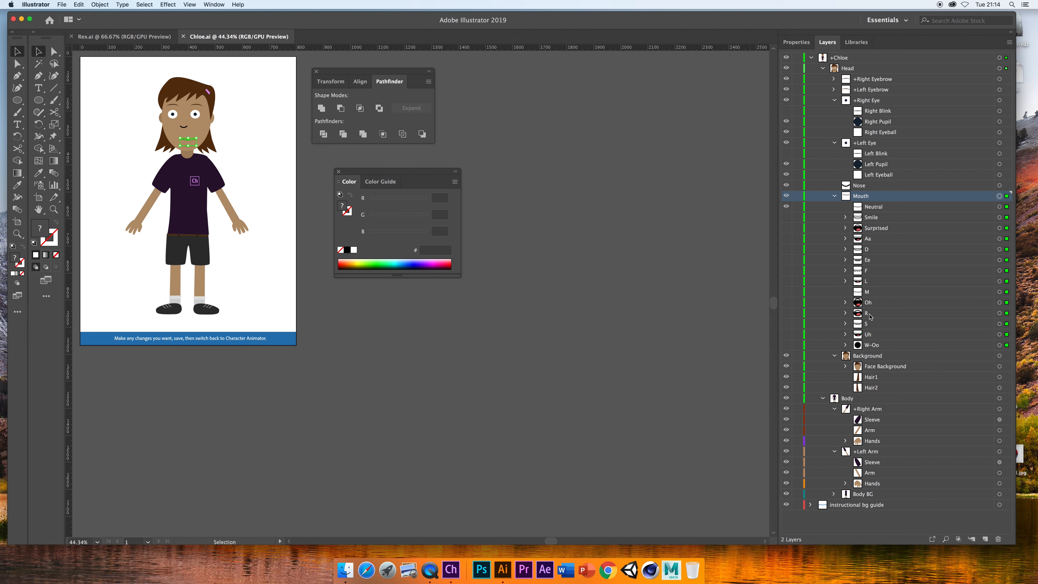
pyautogui.click(834, 196)
# - Copy the selected Mouth artwork from Chloe.ai and paste it into Rex.ai
pyautogui.press('super+1')
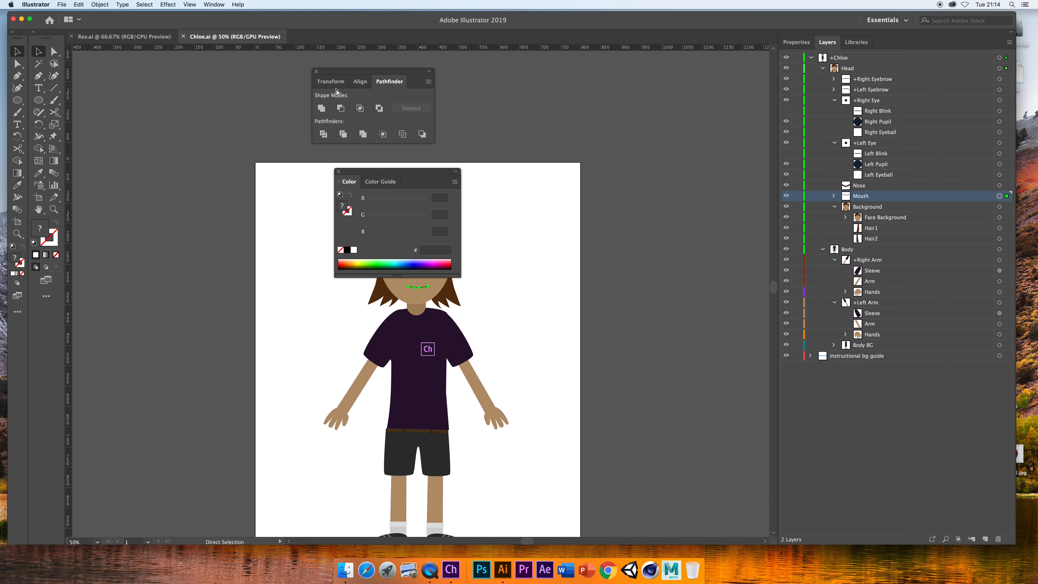
pyautogui.moveTo(392, 171); pyautogui.dragTo(216, 148)
pyautogui.moveTo(338, 75); pyautogui.dragTo(215, 66)
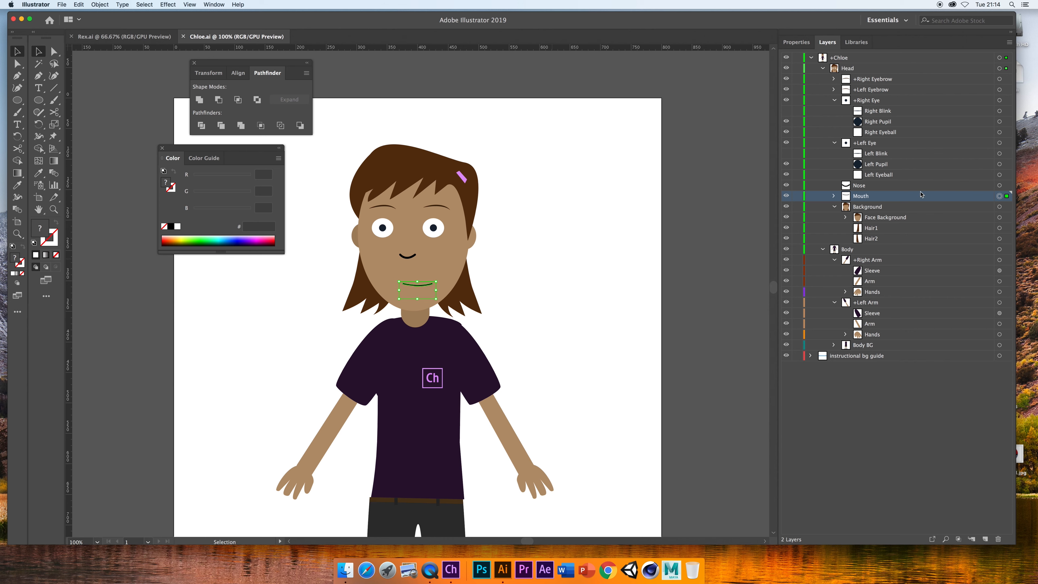
pyautogui.click(123, 37)
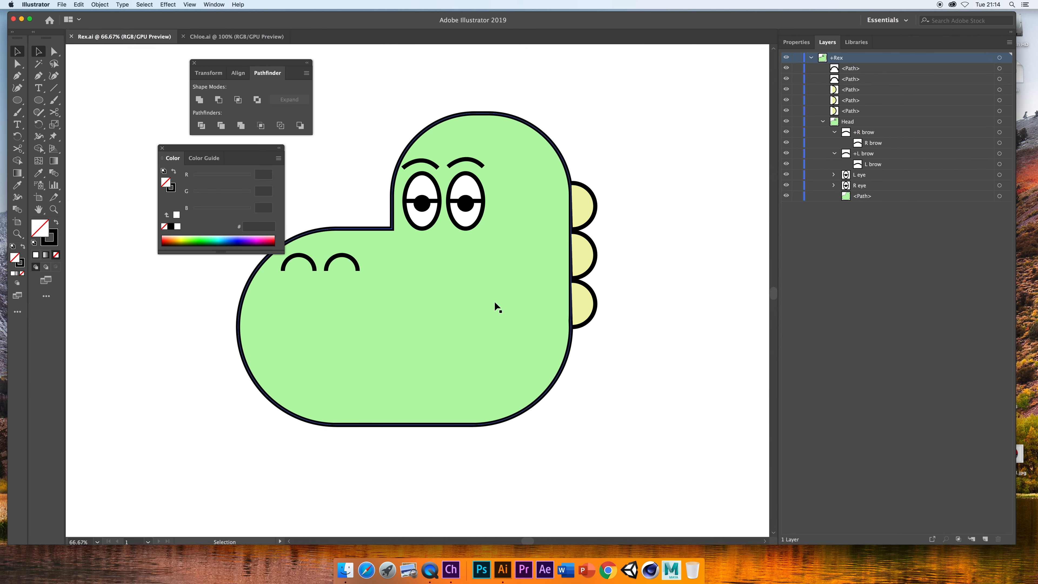
pyautogui.press('super+minus')
pyautogui.press('super+minus')
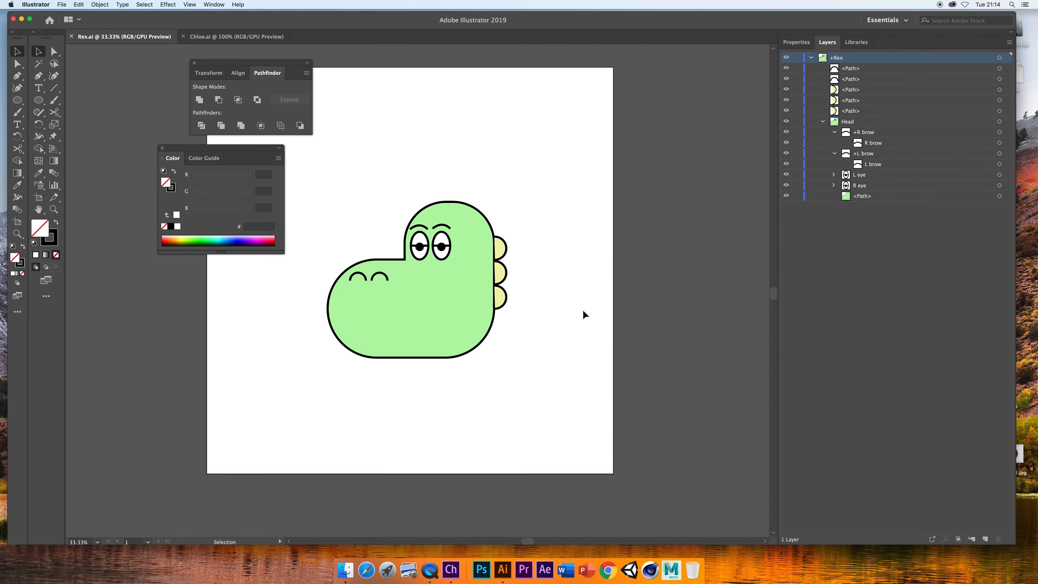
pyautogui.press('super+v')
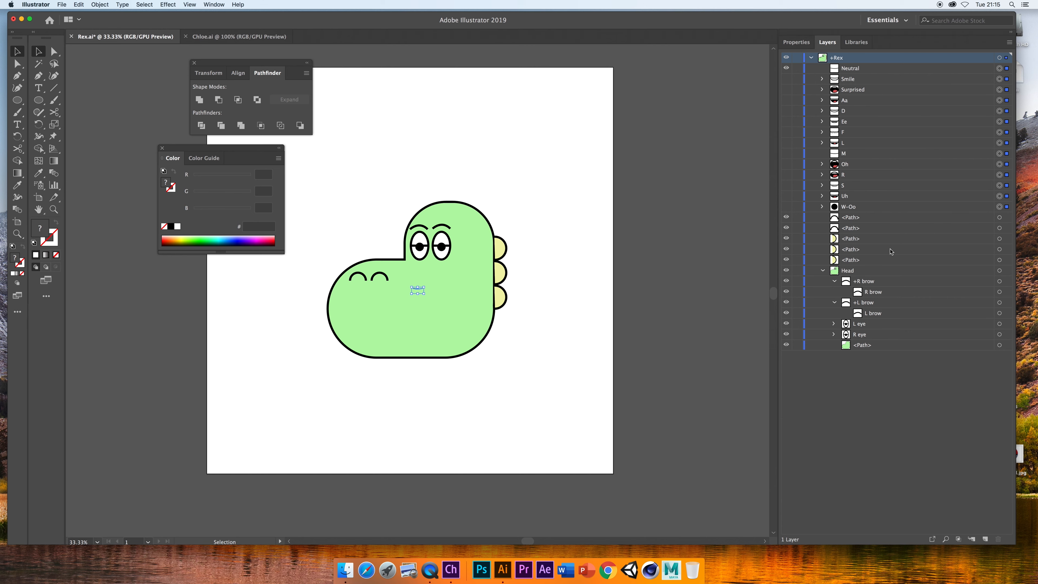
# - Group the pasted mouth layers from Neutral to W-Oo, name the group Mouth and move it into the Head group
pyautogui.click(881, 209)
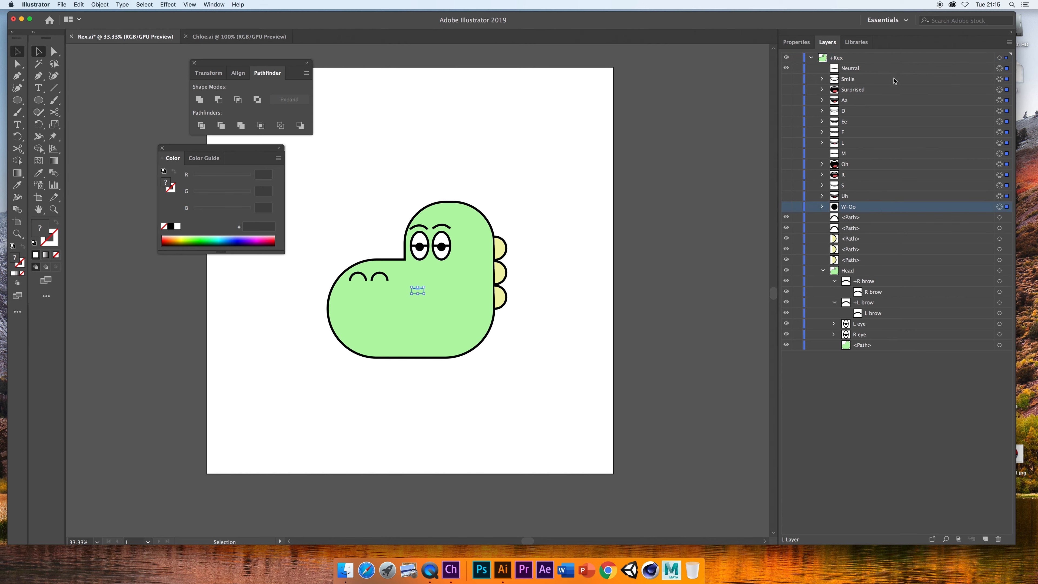
pyautogui.keyDown('shift'); pyautogui.click(872, 69); pyautogui.keyUp('shift')
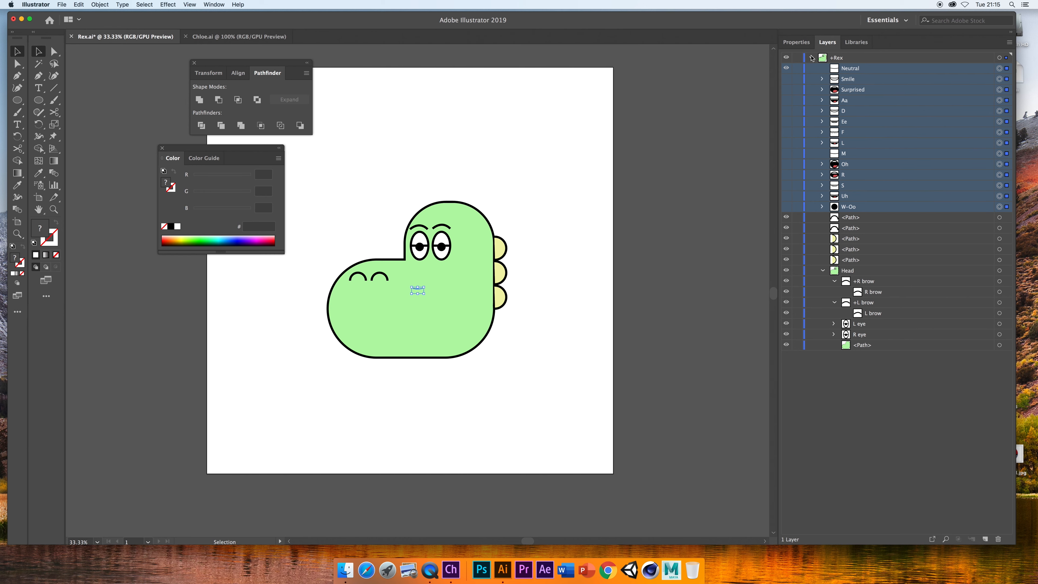
pyautogui.press('super+g')
pyautogui.doubleClick(851, 70)
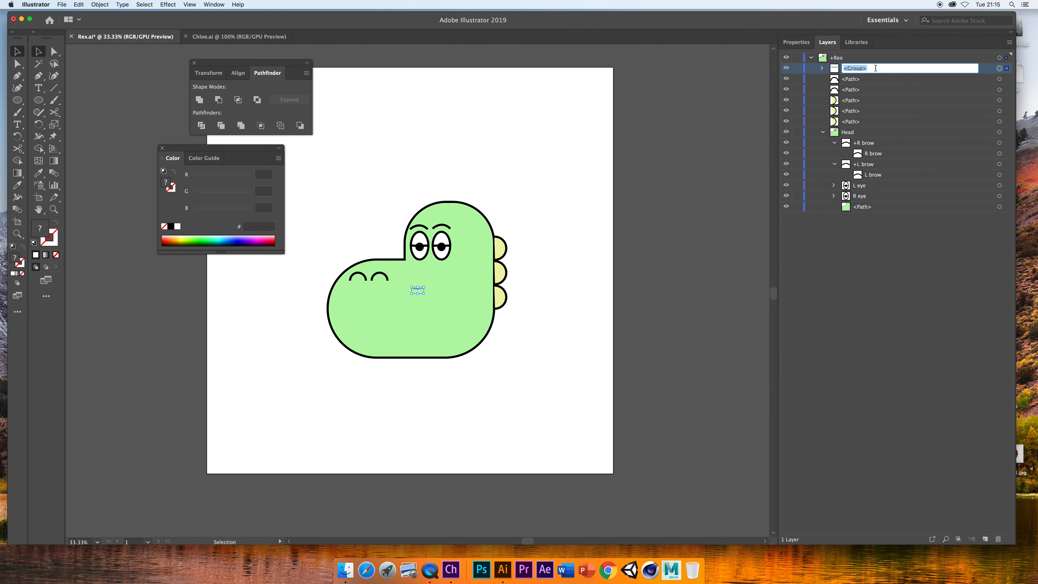
pyautogui.write('Mouth')
pyautogui.press('Return')
pyautogui.moveTo(879, 68); pyautogui.dragTo(877, 138)
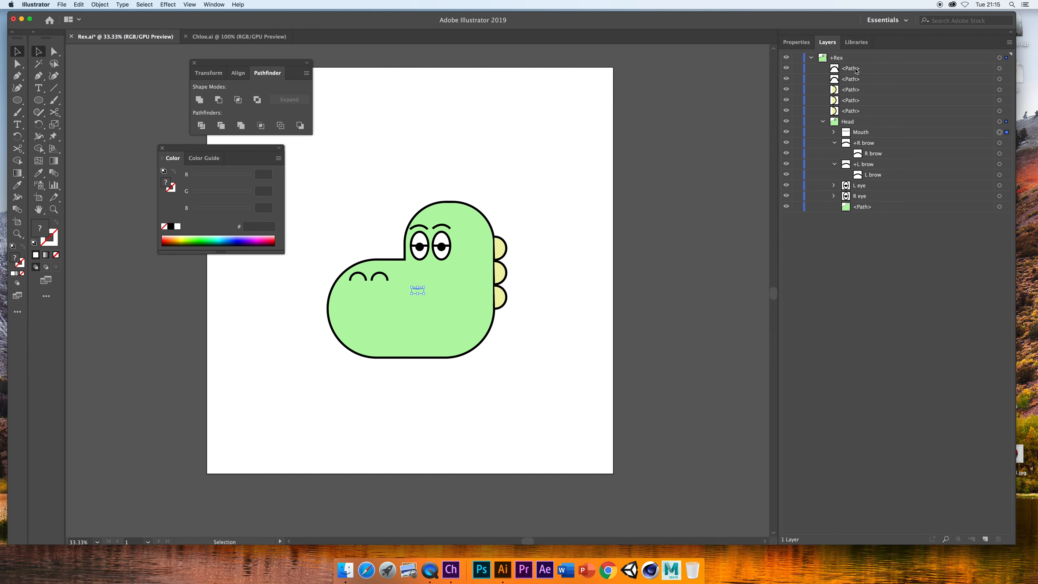
# - Rename the two nostril arch paths as L nose and R nose
pyautogui.doubleClick(854, 68)
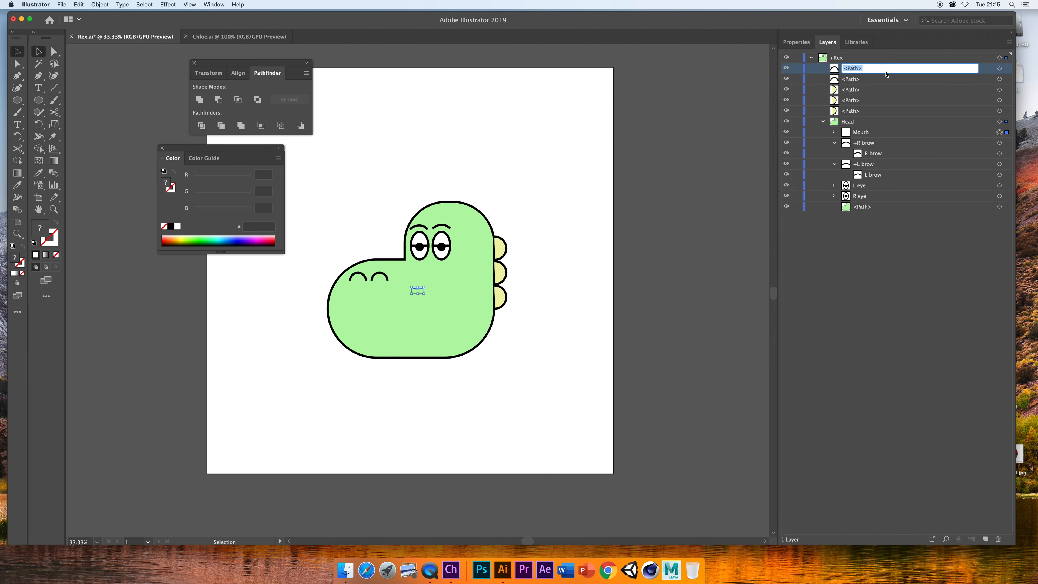
pyautogui.press('Return')
pyautogui.click(1000, 68)
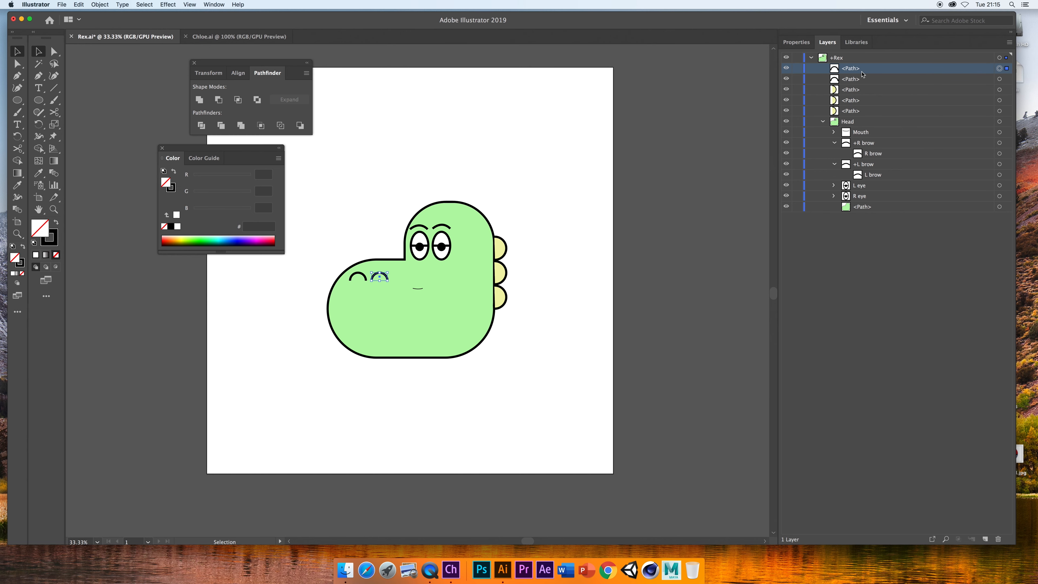
pyautogui.doubleClick(853, 69)
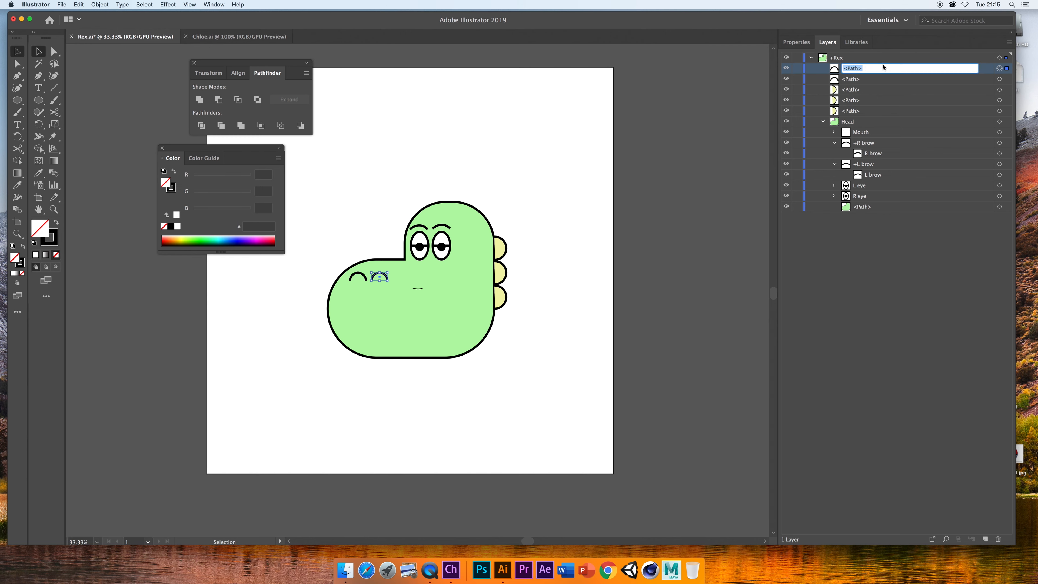
pyautogui.write('L nose')
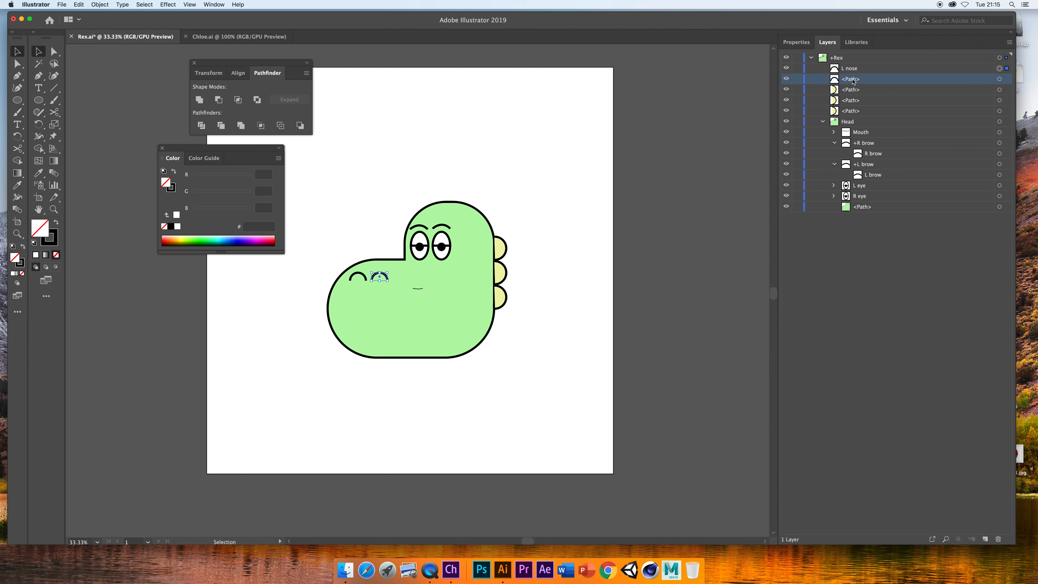
pyautogui.doubleClick(872, 79)
pyautogui.write('R nose')
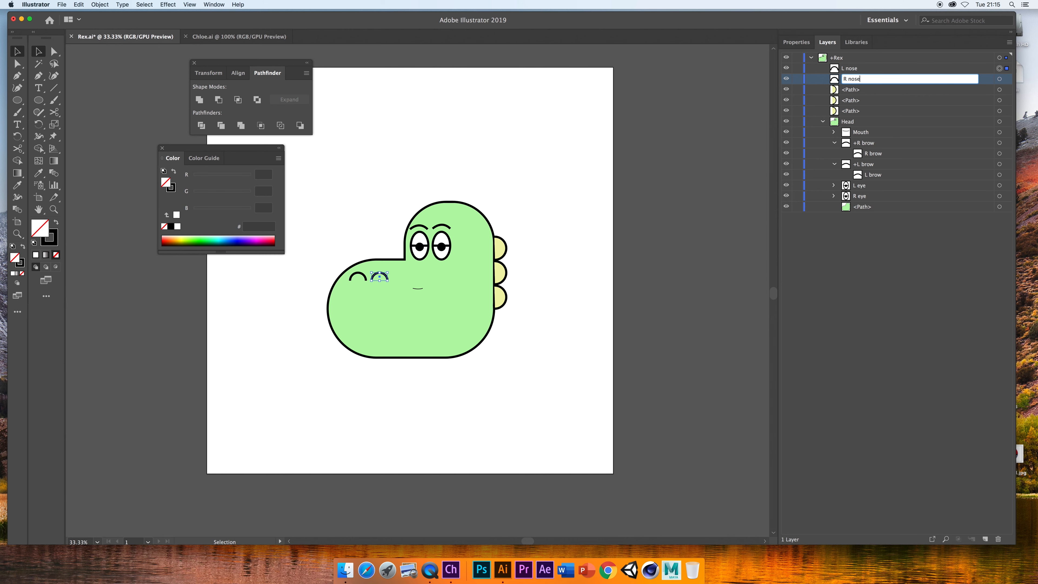
pyautogui.press('Return')
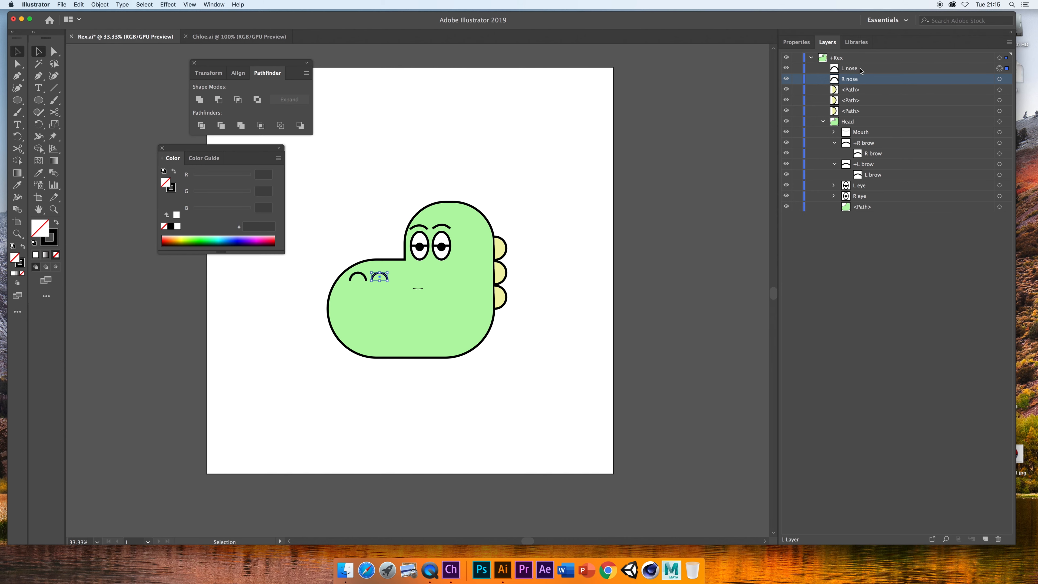
# - Group L nose and R nose, name the group Nose and move it into the Head group below Mouth
pyautogui.click(999, 79)
pyautogui.keyDown('shift'); pyautogui.click(999, 68); pyautogui.keyUp('shift')
pyautogui.press('super+g')
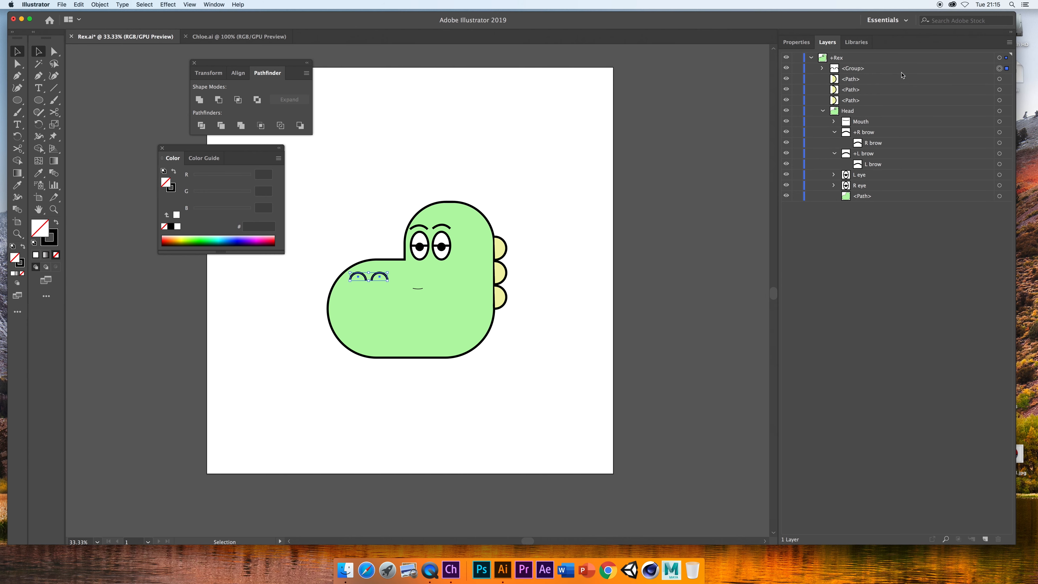
pyautogui.click(823, 69)
pyautogui.doubleClick(871, 69)
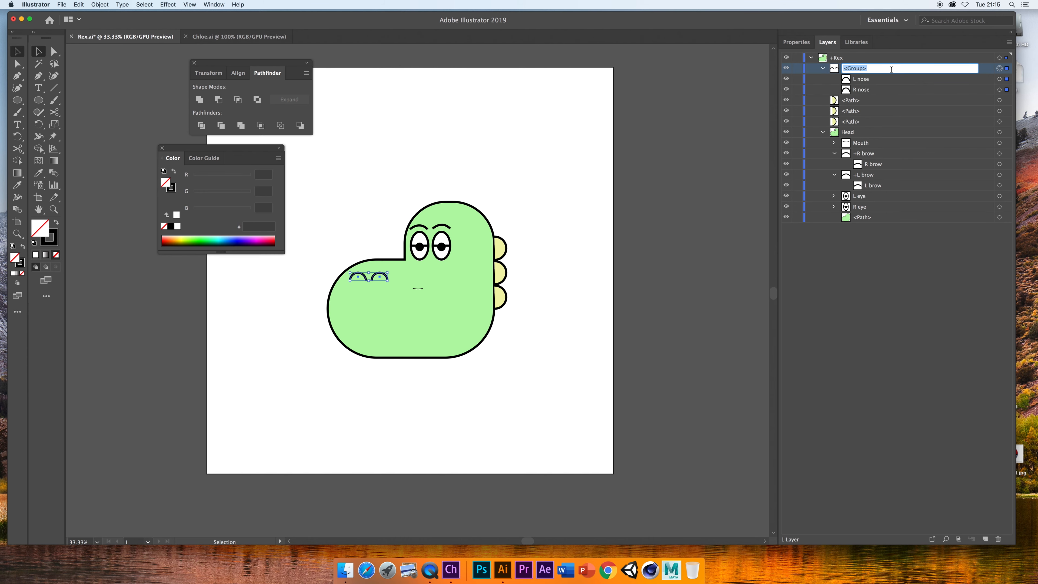
pyautogui.write('Nose')
pyautogui.press('Return')
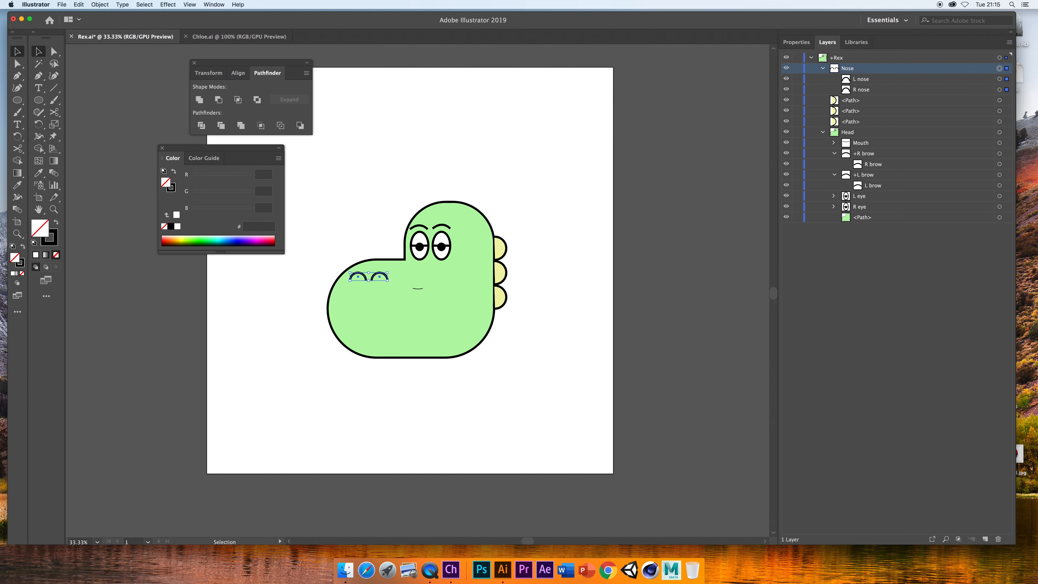
pyautogui.click(823, 68)
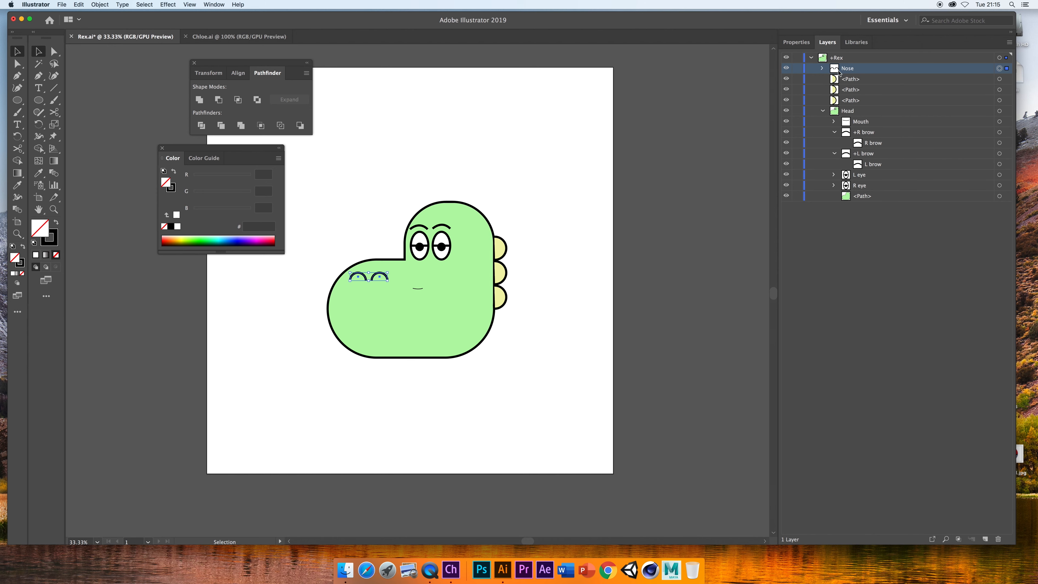
pyautogui.moveTo(845, 72); pyautogui.dragTo(873, 128)
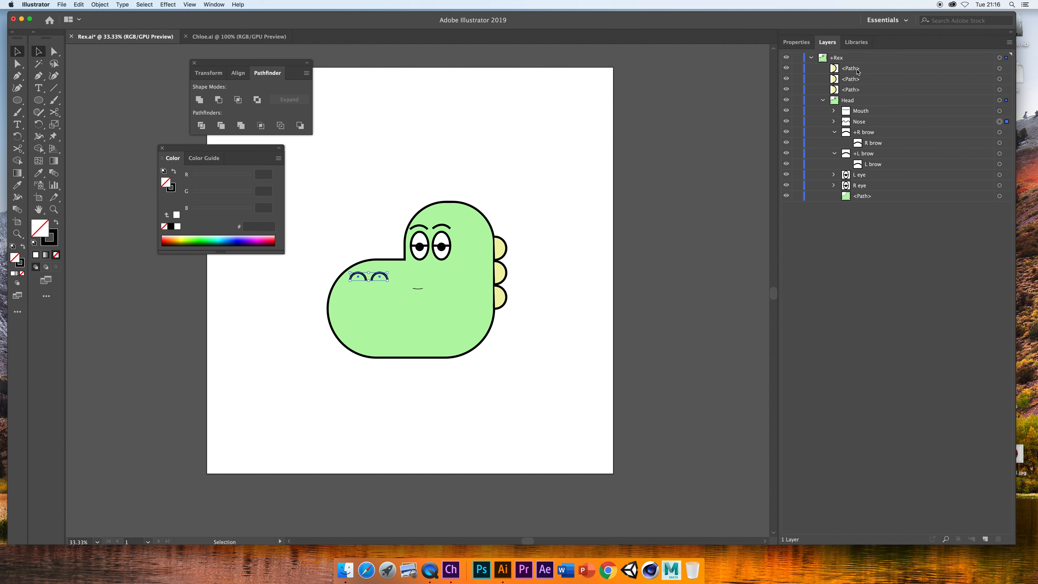
# - Rename the three yellow back-plate paths as Spine1, Spine2 and Spine3
pyautogui.doubleClick(865, 69)
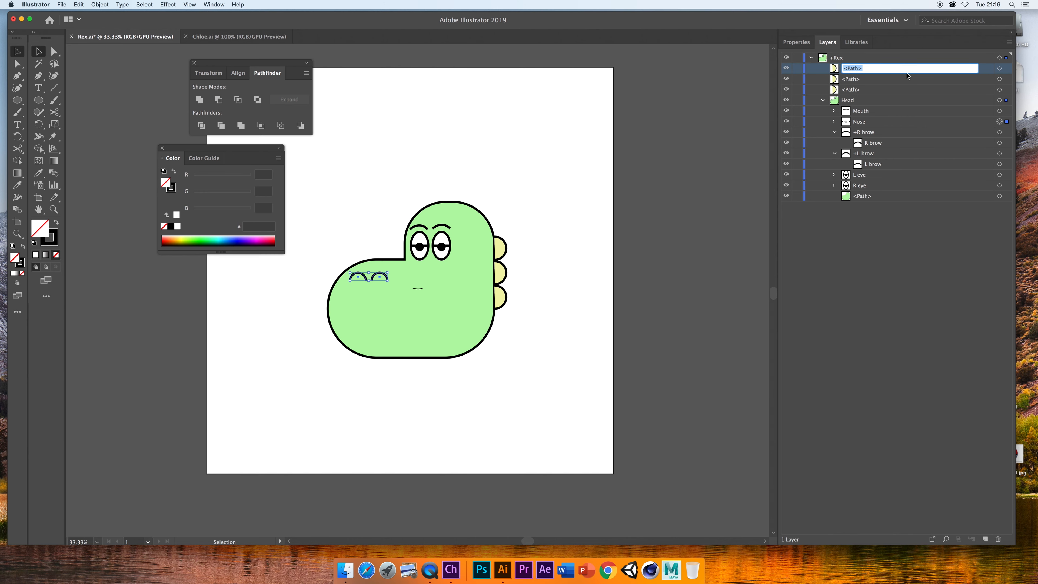
pyautogui.write('Spine1')
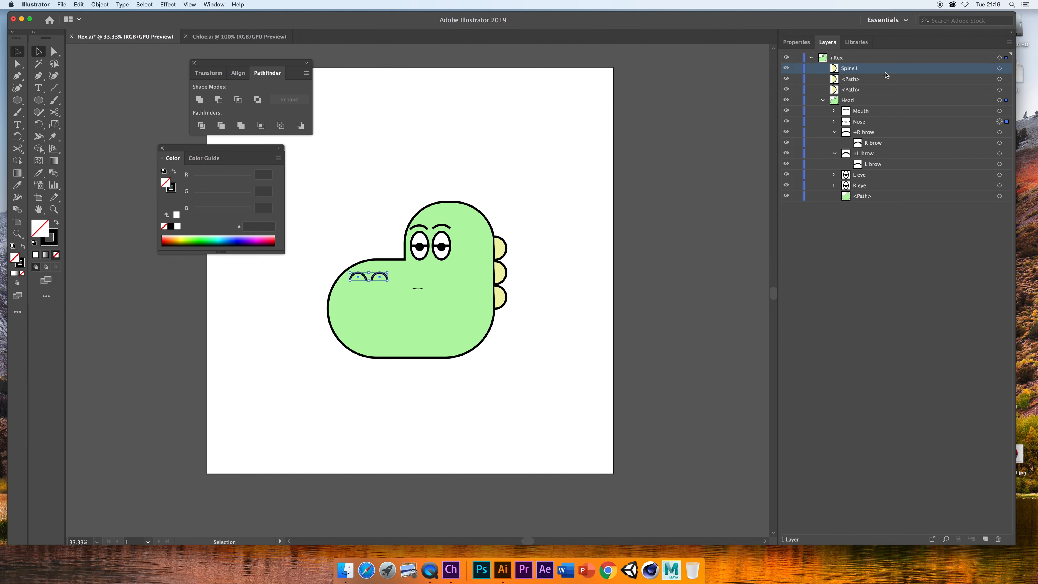
pyautogui.press('Tab')
pyautogui.write('Sp')
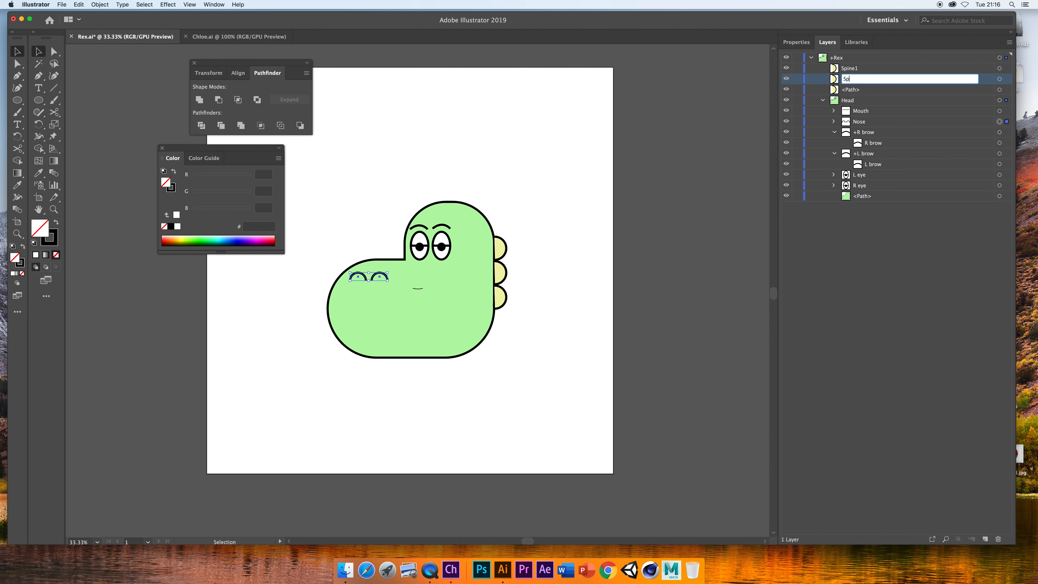
pyautogui.write('ine2')
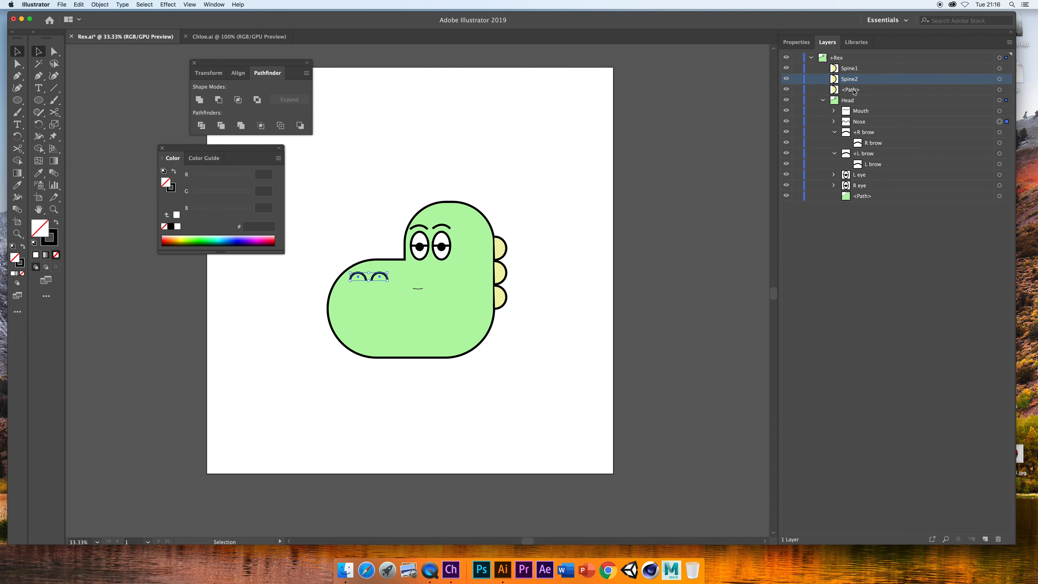
pyautogui.press('Tab')
pyautogui.write('Spi')
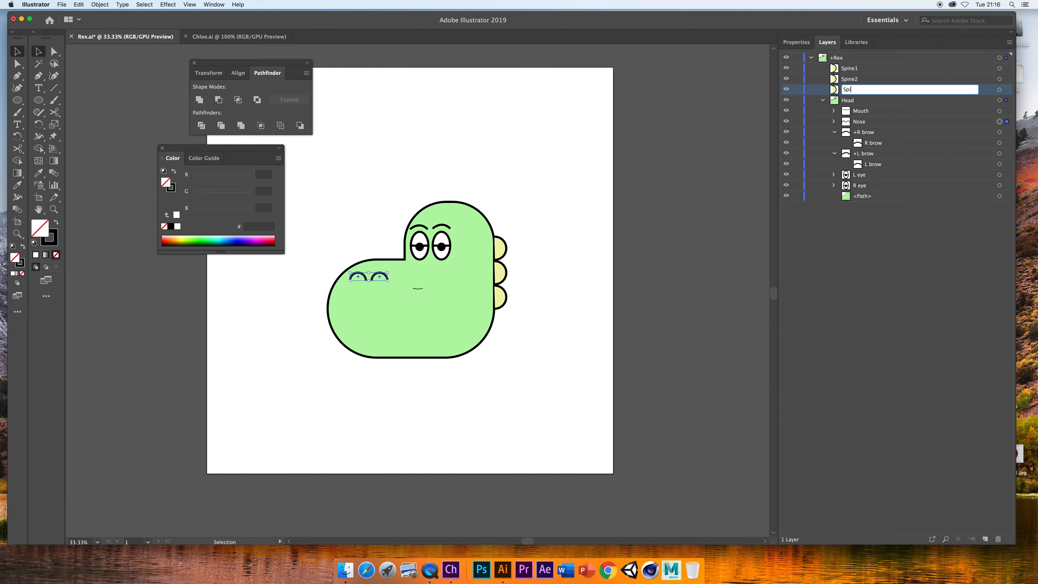
pyautogui.write('ne23')
pyautogui.press('Return')
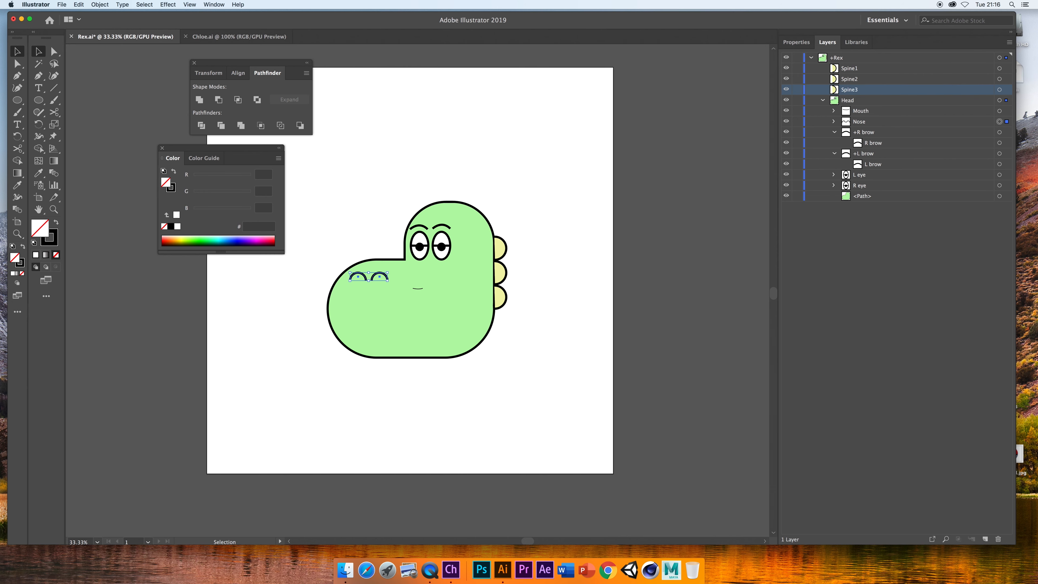
# - Move Spine1, Spine2 and Spine3 together into the Head group, between R eye and the head outline path
pyautogui.keyDown('shift'); pyautogui.click(863, 79); pyautogui.keyUp('shift')
pyautogui.keyDown('shift'); pyautogui.click(842, 70); pyautogui.keyUp('shift')
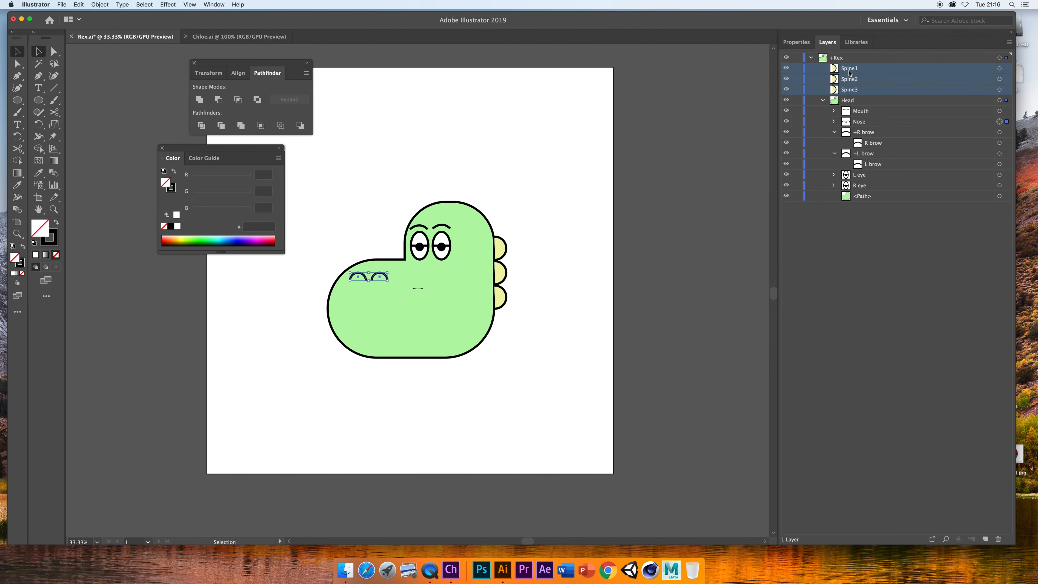
pyautogui.moveTo(850, 73); pyautogui.dragTo(874, 193)
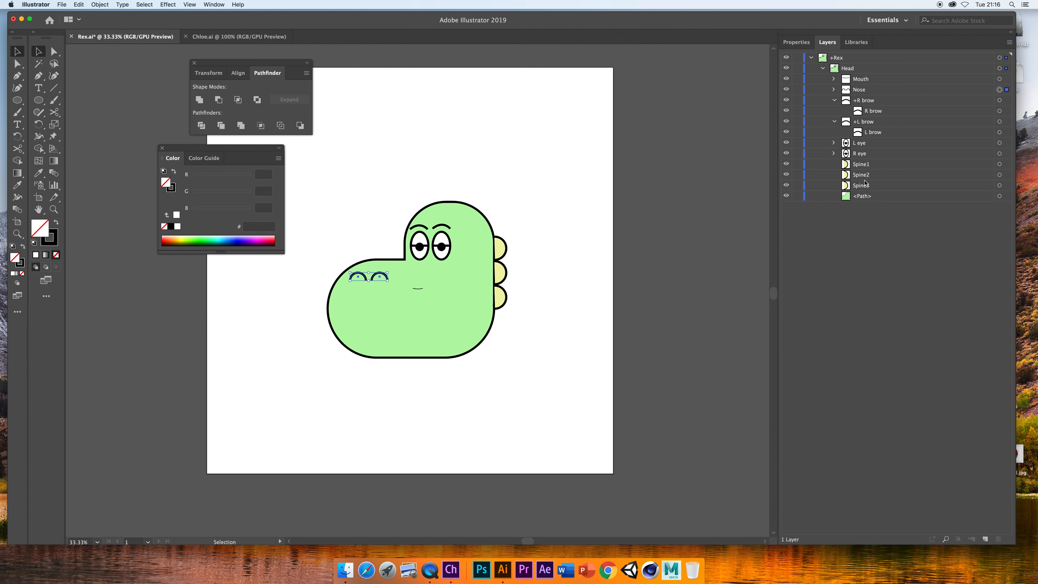
# - Enlarge the Mouth group to about the width of both eyes and move it to the lower middle of the head
pyautogui.click(872, 82)
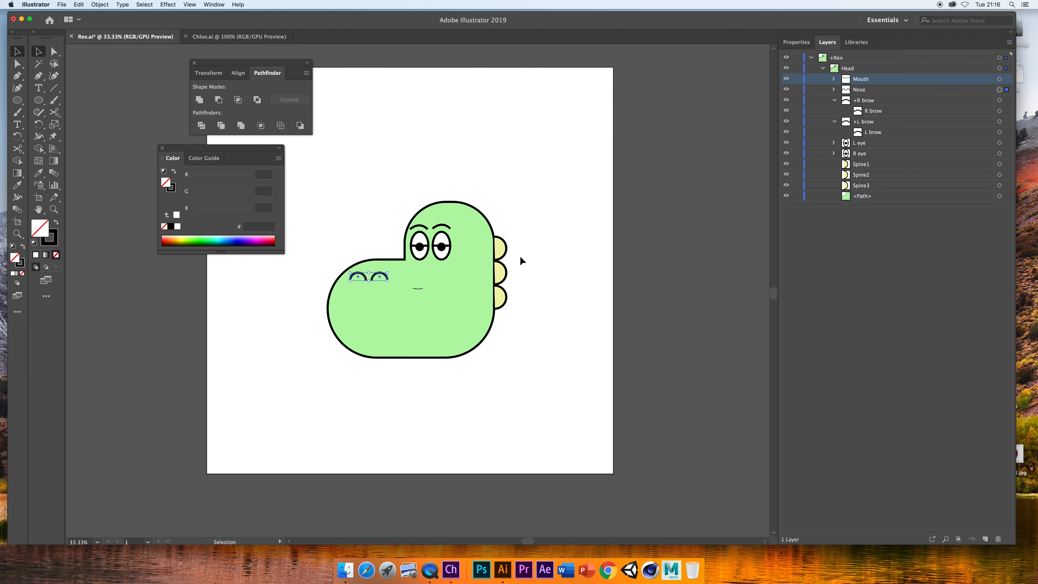
pyautogui.click(999, 80)
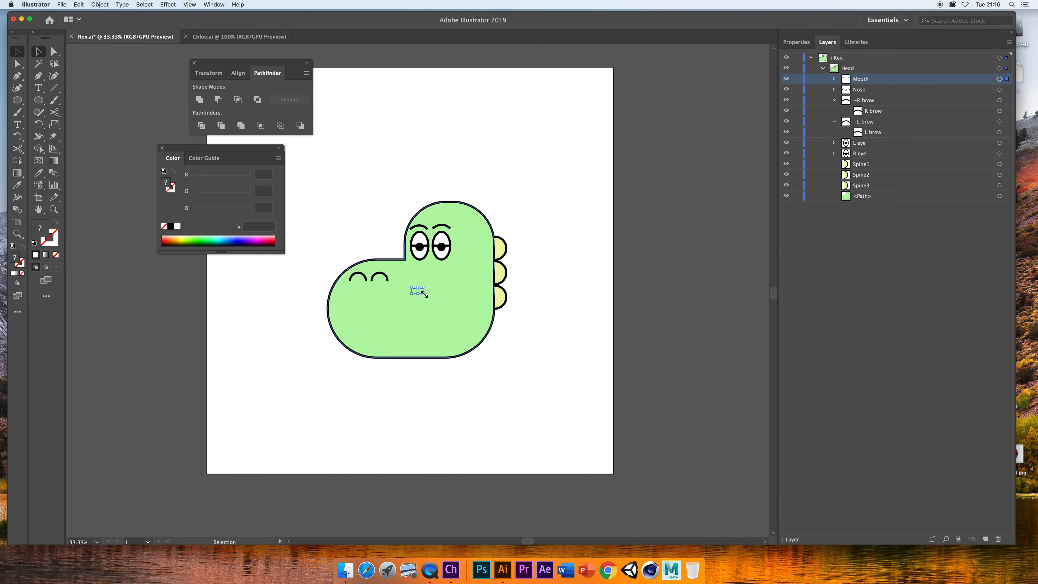
pyautogui.moveTo(424, 294); pyautogui.dragTo(481, 338)
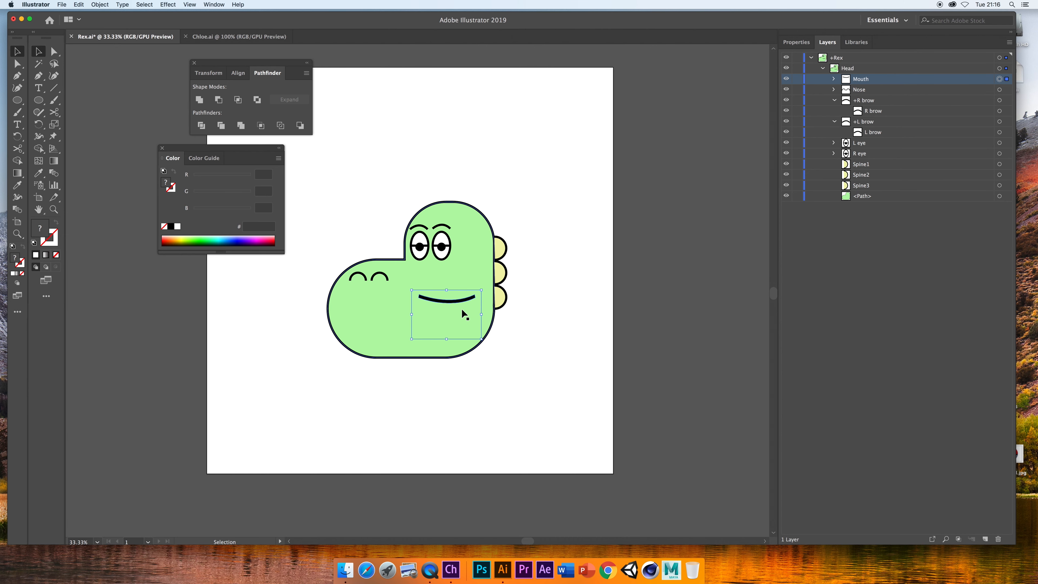
pyautogui.moveTo(463, 299); pyautogui.dragTo(425, 331)
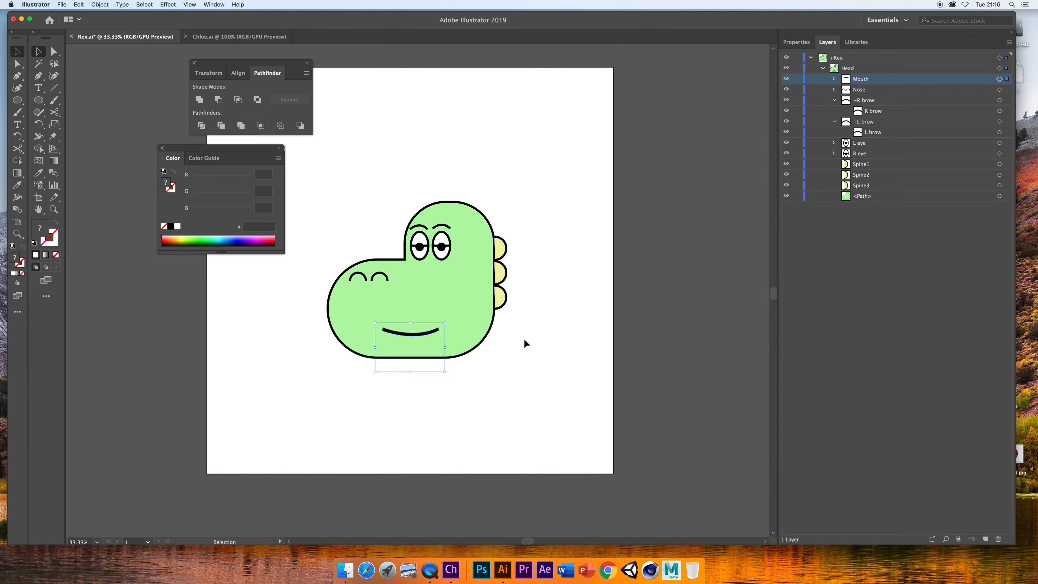
pyautogui.click(540, 352)
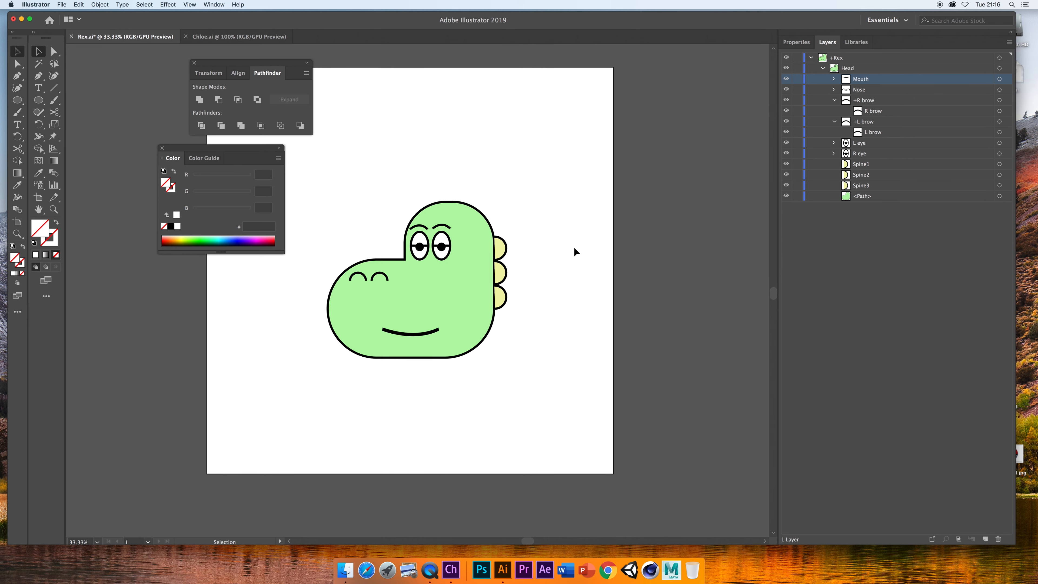
# - Save the Rex drawing, switch to Character Animator and open the Scene - Rex scene to preview the puppet
pyautogui.click(241, 36)
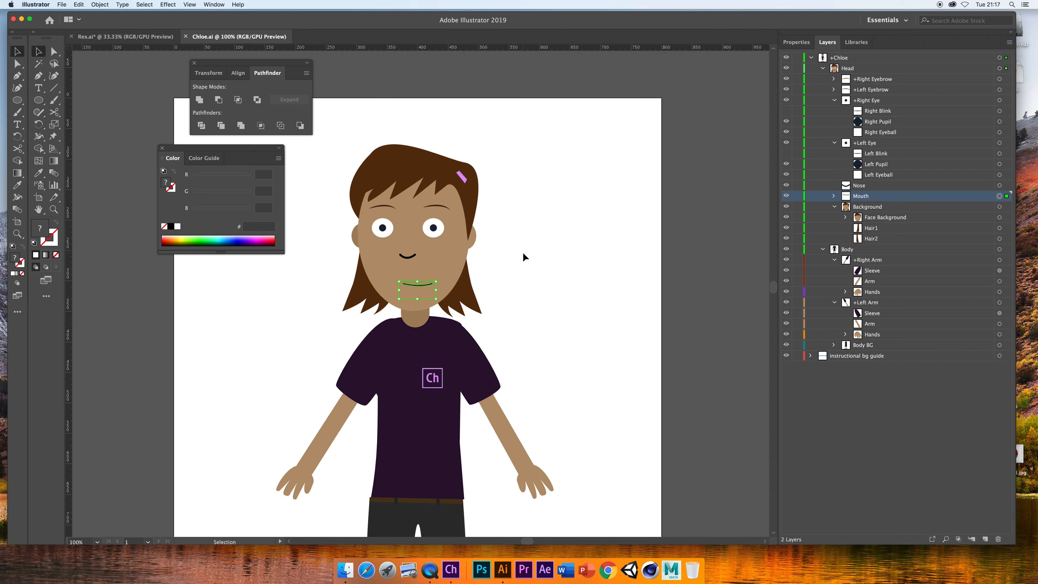
pyautogui.click(124, 37)
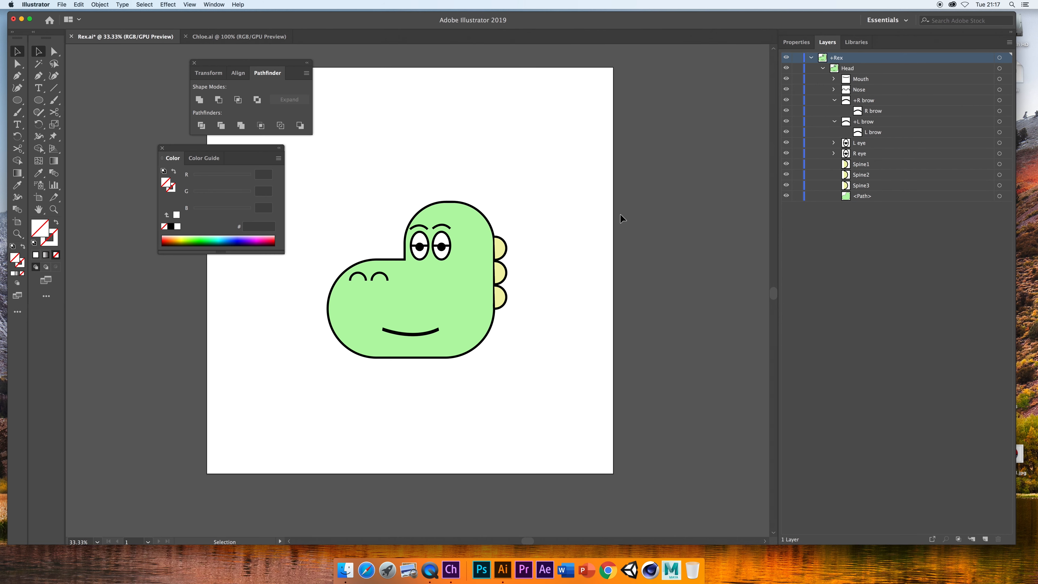
pyautogui.press('super+s')
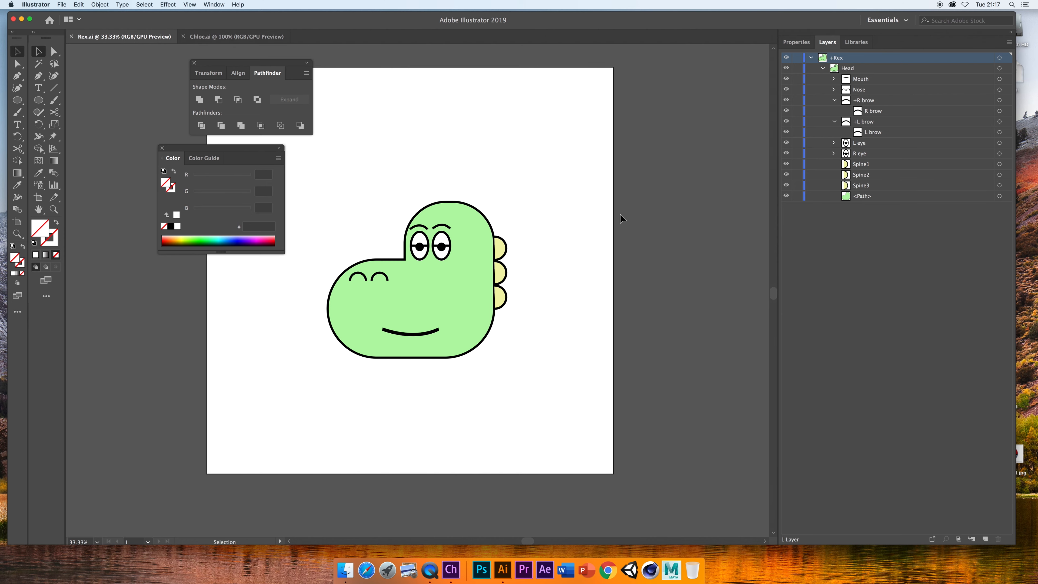
pyautogui.click(451, 570)
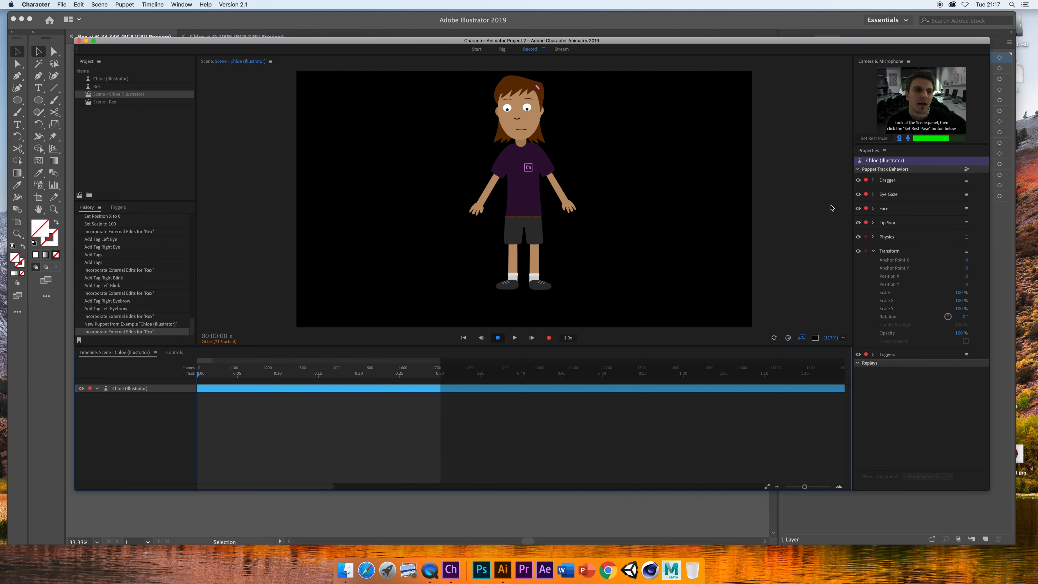
pyautogui.click(110, 103)
pyautogui.doubleClick(110, 102)
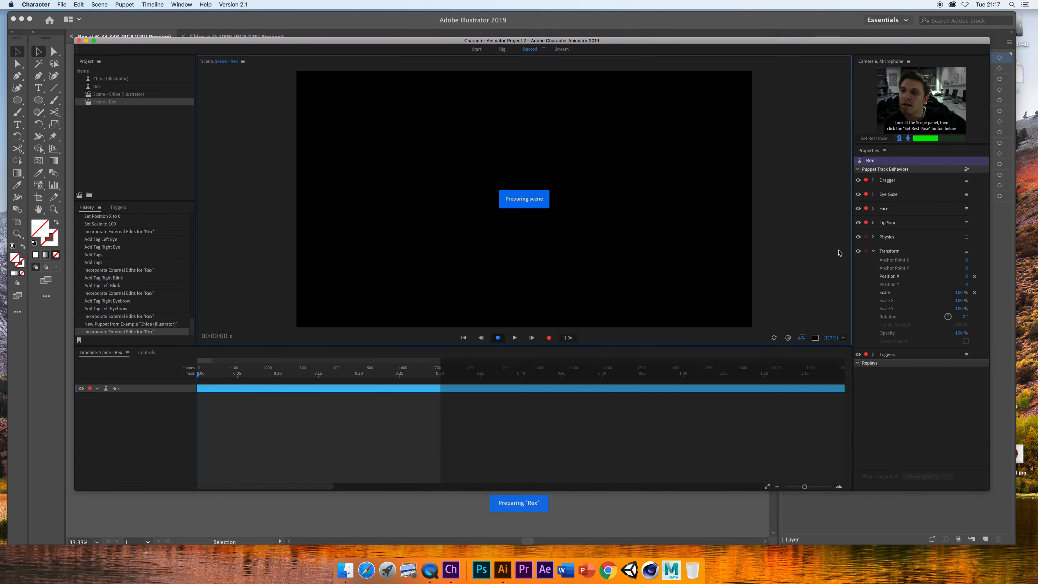
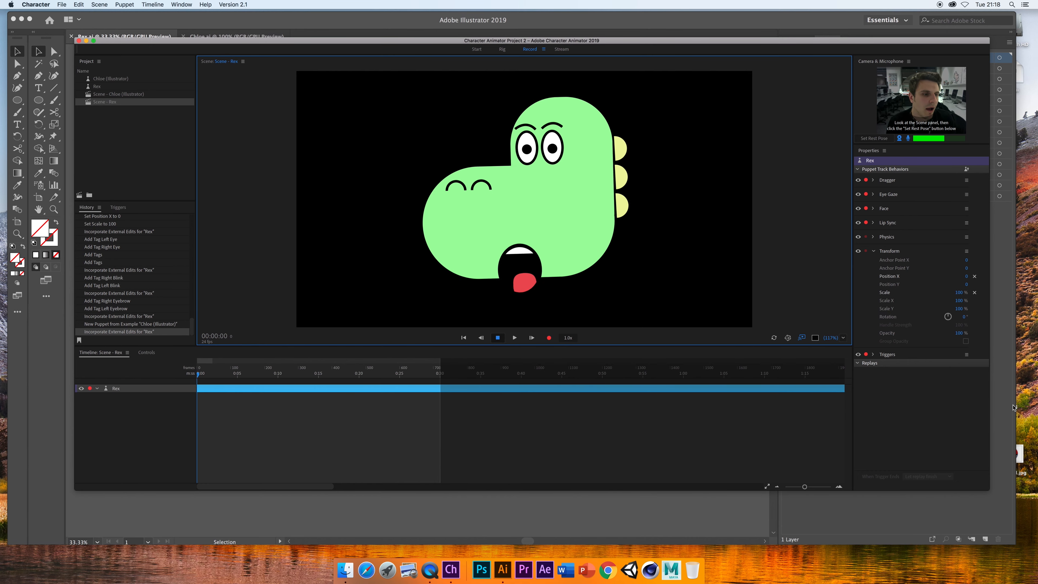
# - Return to Illustrator, shrink the Mouth group, reposition it low on the snout and save the drawing
pyautogui.click(1009, 407)
pyautogui.click(418, 334)
pyautogui.click(1004, 80)
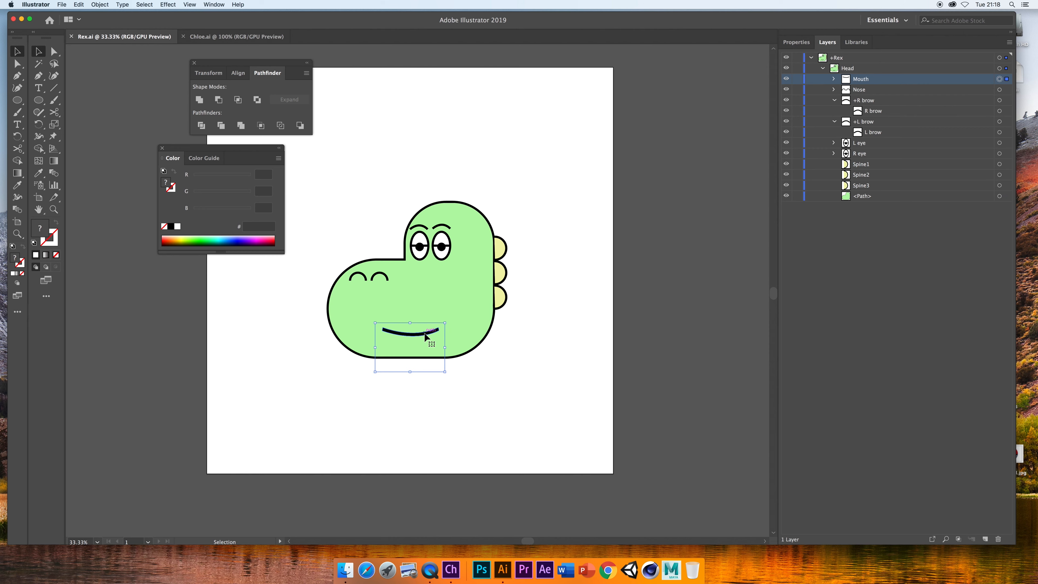
pyautogui.moveTo(427, 335); pyautogui.dragTo(433, 319)
pyautogui.moveTo(448, 308); pyautogui.dragTo(439, 319)
pyautogui.moveTo(421, 330)
pyautogui.mouseDown()
pyautogui.moveTo(395, 338)
pyautogui.moveTo(399, 351)
pyautogui.moveTo(410, 335)
pyautogui.mouseUp()
pyautogui.click(543, 344)
pyautogui.press('super+s')
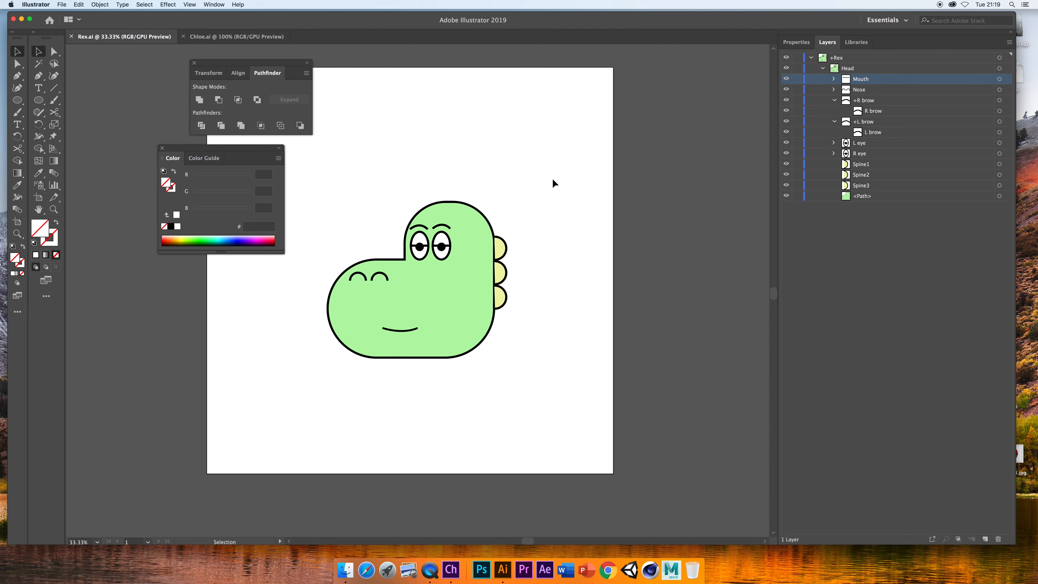
# - Draw a two-sided open spike above the dinosaur's head with the Pen tool
pyautogui.press('super+1')
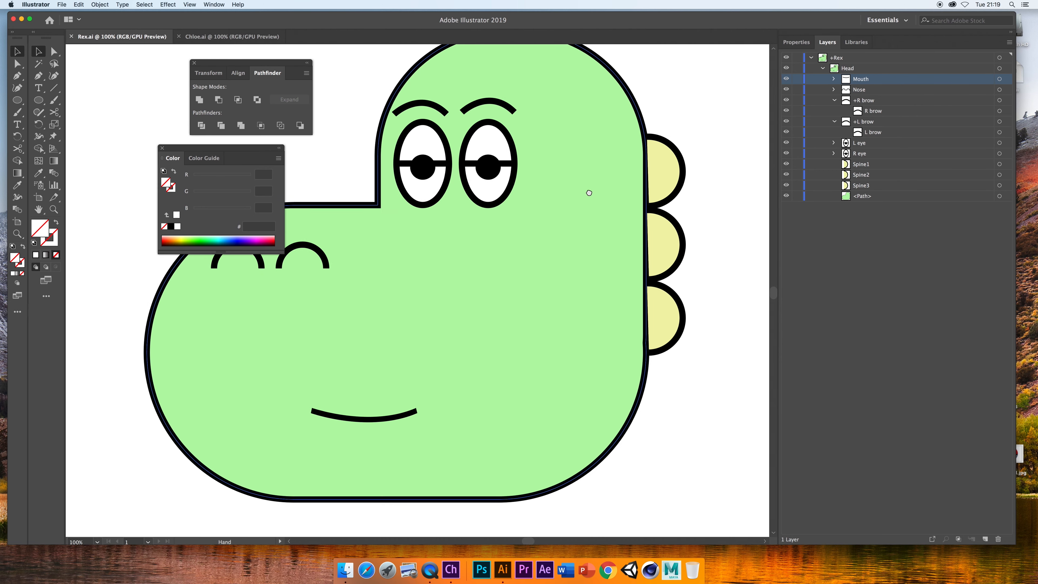
pyautogui.press('super+minus')
pyautogui.press('super+minus')
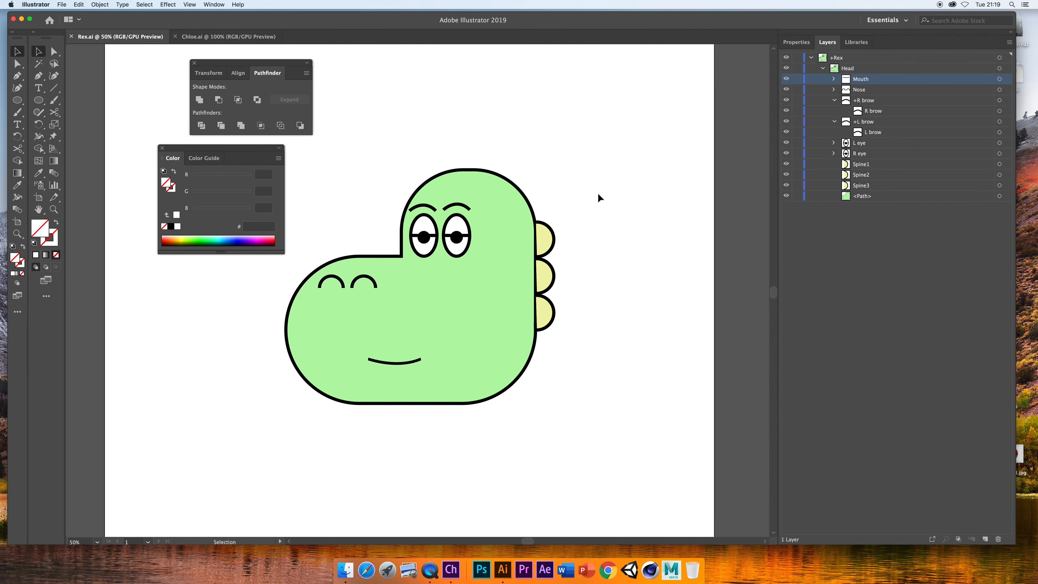
pyautogui.moveTo(575, 232); pyautogui.dragTo(600, 266)
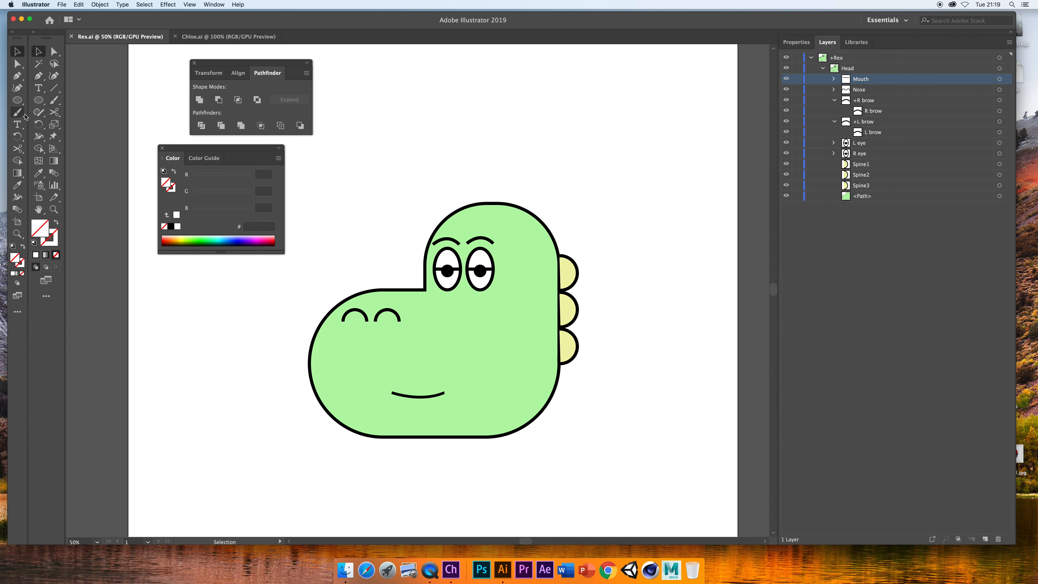
pyautogui.click(38, 75)
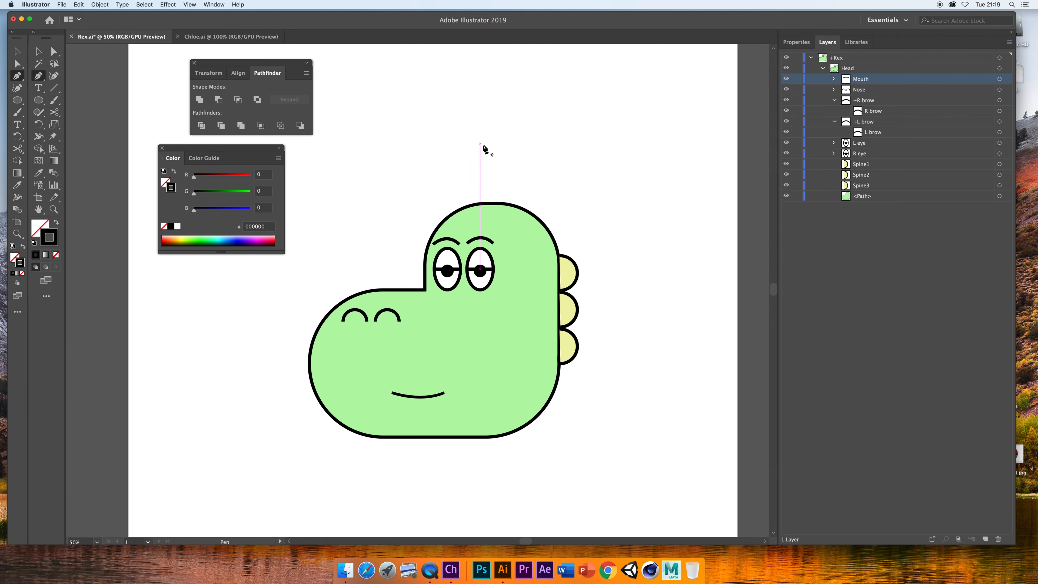
pyautogui.click(452, 182)
pyautogui.click(467, 146)
pyautogui.click(480, 181)
# - Thicken the spike's stroke to match the head outline and nudge its lower-right end point slightly outward
pyautogui.press('a')
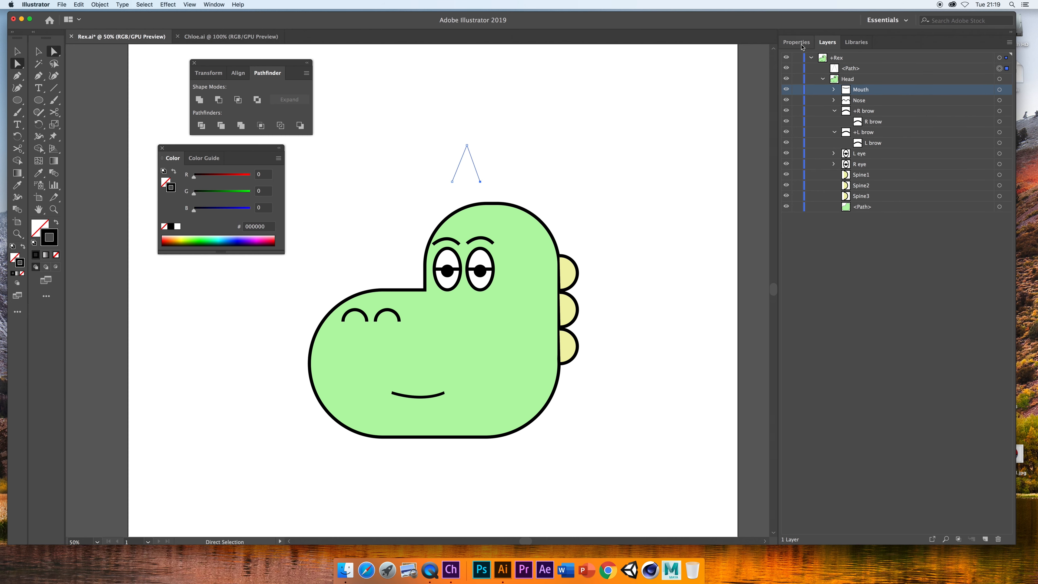
pyautogui.click(796, 42)
pyautogui.click(934, 167)
pyautogui.moveTo(480, 181); pyautogui.dragTo(485, 180)
pyautogui.click(502, 179)
# - Fill the spike with the head outline path's green, #B6F7AA
pyautogui.click(826, 43)
pyautogui.click(880, 207)
pyautogui.click(999, 207)
pyautogui.doubleClick(166, 182)
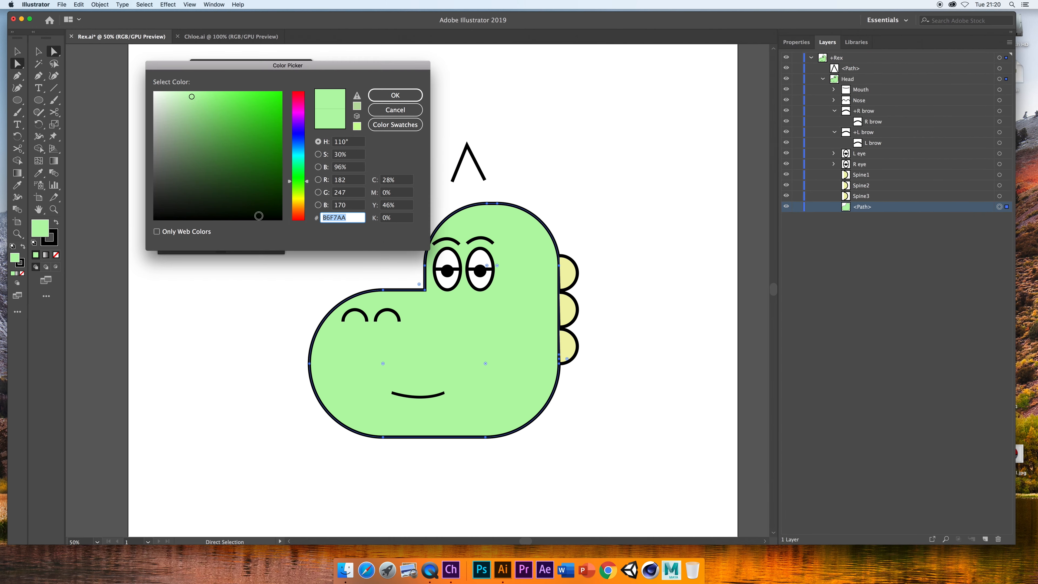
pyautogui.click(395, 110)
pyautogui.click(999, 68)
pyautogui.click(167, 214)
# - Duplicate the spike to make three and pull one copy's tip to the left
pyautogui.click(38, 51)
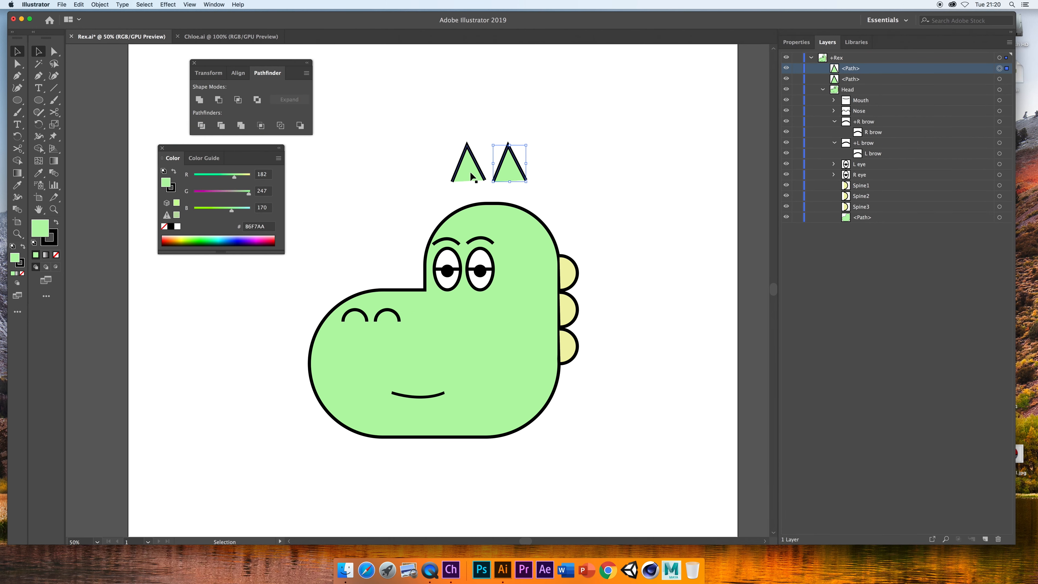
pyautogui.moveTo(505, 158); pyautogui.dragTo(499, 151)
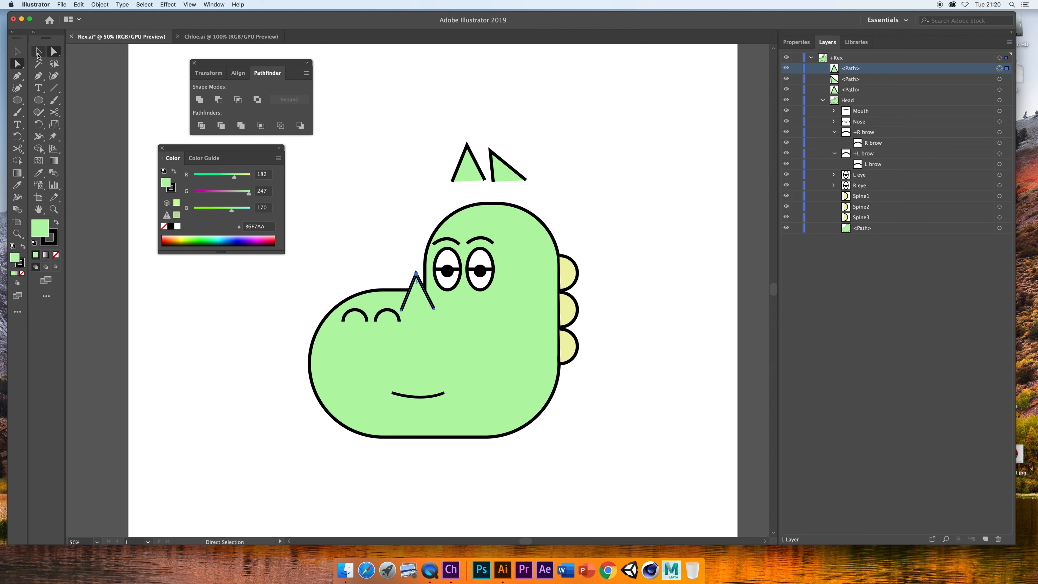
pyautogui.click(38, 52)
pyautogui.moveTo(418, 305); pyautogui.dragTo(564, 145)
pyautogui.click(53, 51)
pyautogui.click(39, 51)
# - Arrange the three spikes along the top and back of the head, angled outward, with the middle one in front
pyautogui.moveTo(469, 172); pyautogui.dragTo(530, 184)
pyautogui.moveTo(502, 206); pyautogui.dragTo(535, 232)
pyautogui.moveTo(559, 174); pyautogui.dragTo(559, 241)
pyautogui.moveTo(502, 170); pyautogui.dragTo(494, 206)
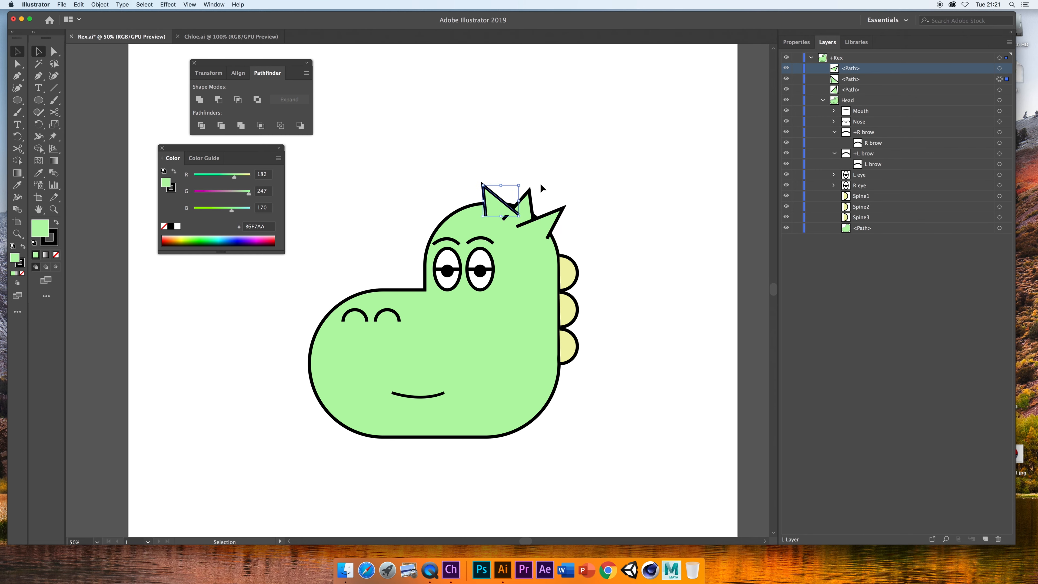
pyautogui.press('super+shift+]')
pyautogui.click(527, 202)
pyautogui.press('super+shift+]')
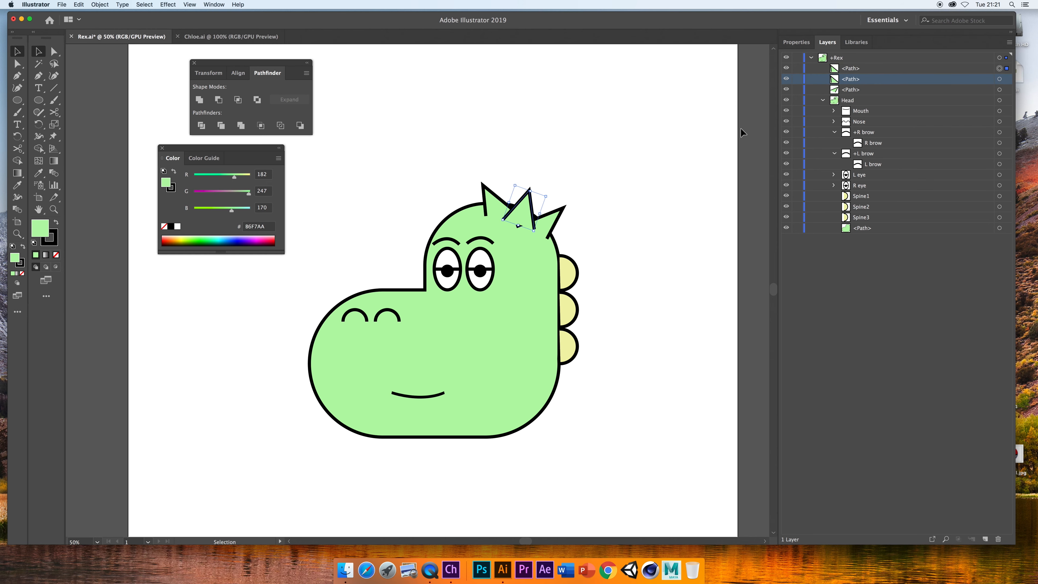
# - Adjust the spikes' anchor points, narrowing the rear spike's base and refining the tips of the front and rear spikes
pyautogui.click(553, 226)
pyautogui.click(54, 51)
pyautogui.moveTo(519, 225); pyautogui.dragTo(523, 223)
pyautogui.click(588, 232)
pyautogui.moveTo(483, 185); pyautogui.dragTo(498, 181)
pyautogui.moveTo(564, 207); pyautogui.dragTo(564, 209)
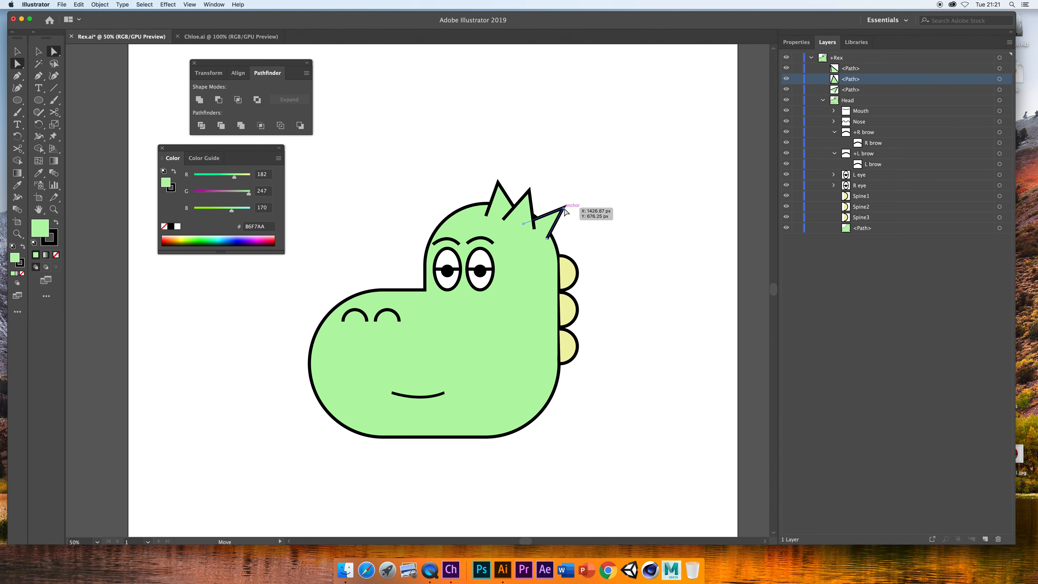
# - Save the drawing, switch to Character Animator and view the updated Rex puppet in the Rig workspace
pyautogui.press('super+s')
pyautogui.click(451, 570)
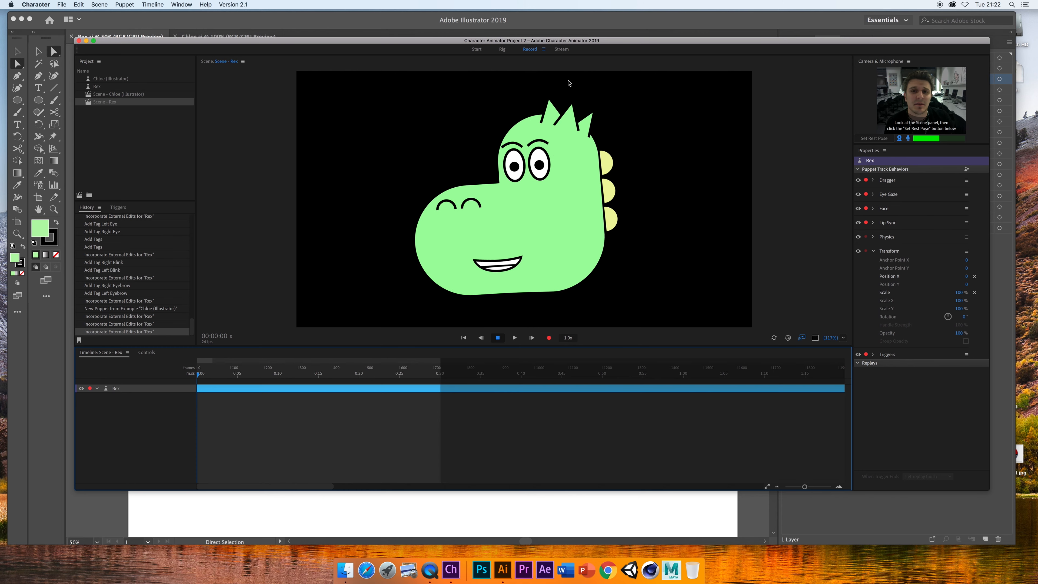
pyautogui.click(502, 50)
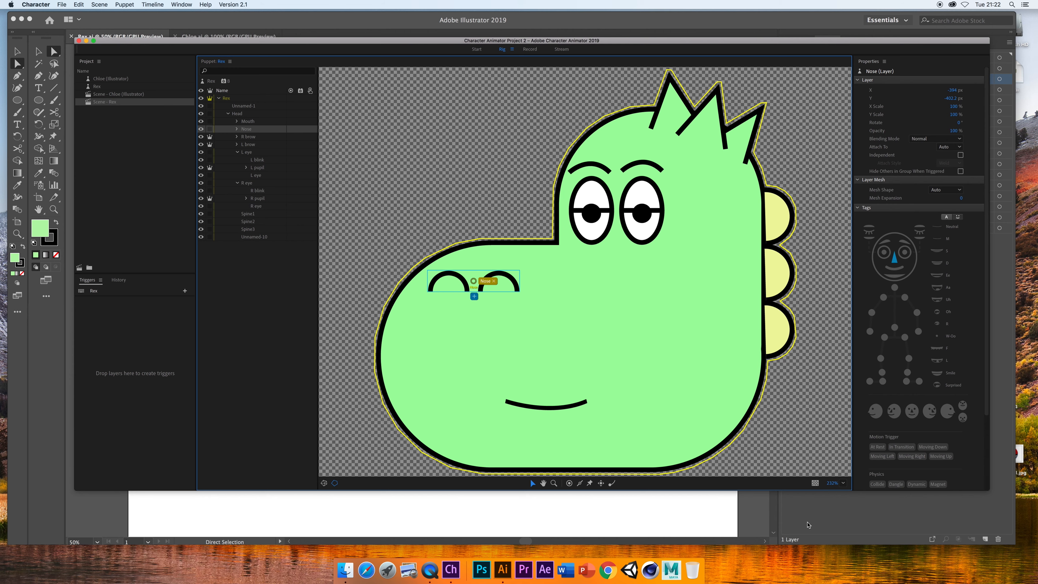
# - Return to Illustrator and rename the three spike paths as hair1, hair2 and hair3
pyautogui.click(842, 523)
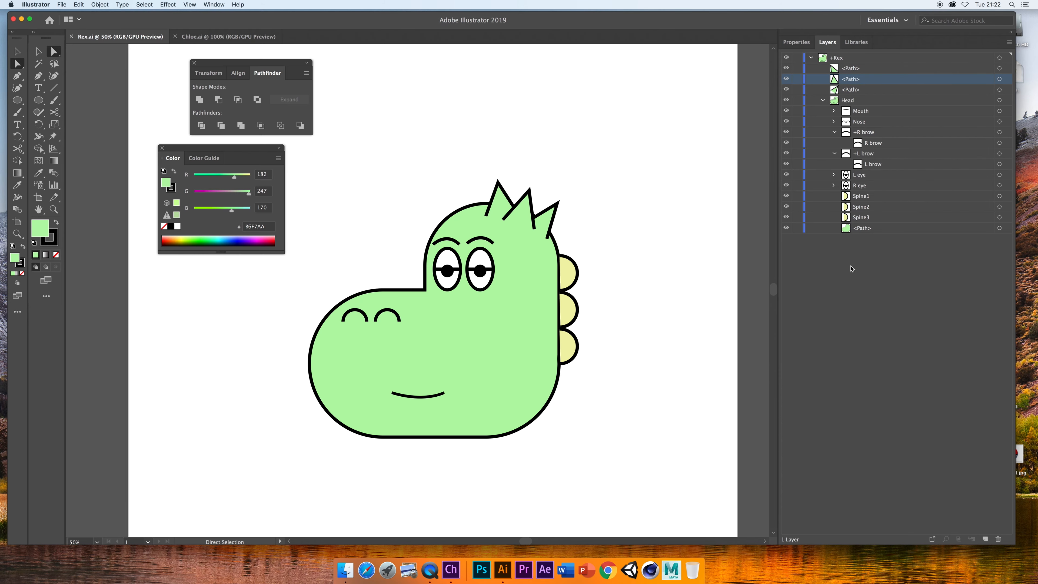
pyautogui.click(853, 72)
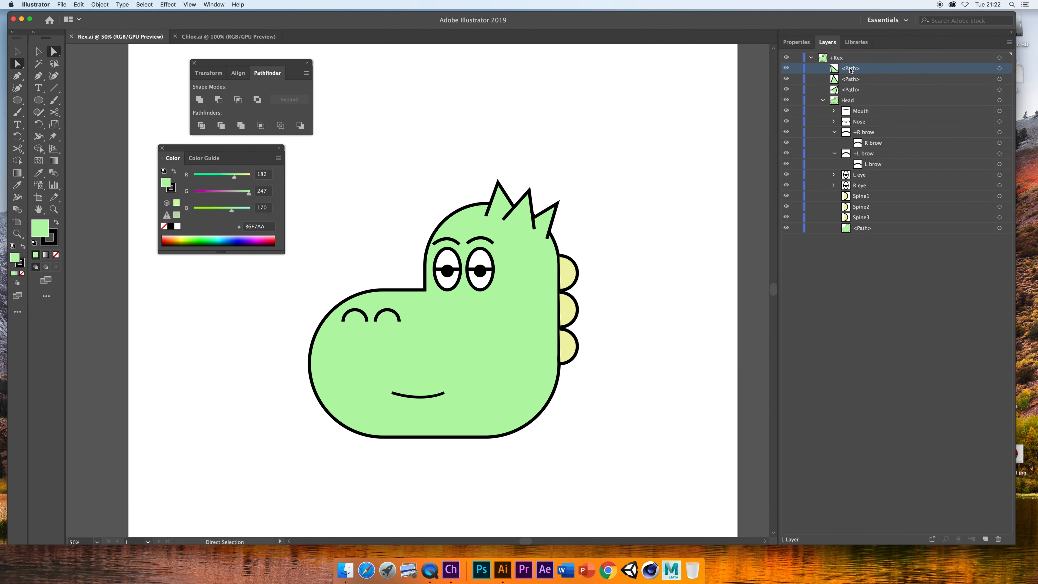
pyautogui.doubleClick(850, 70)
pyautogui.write('hair1')
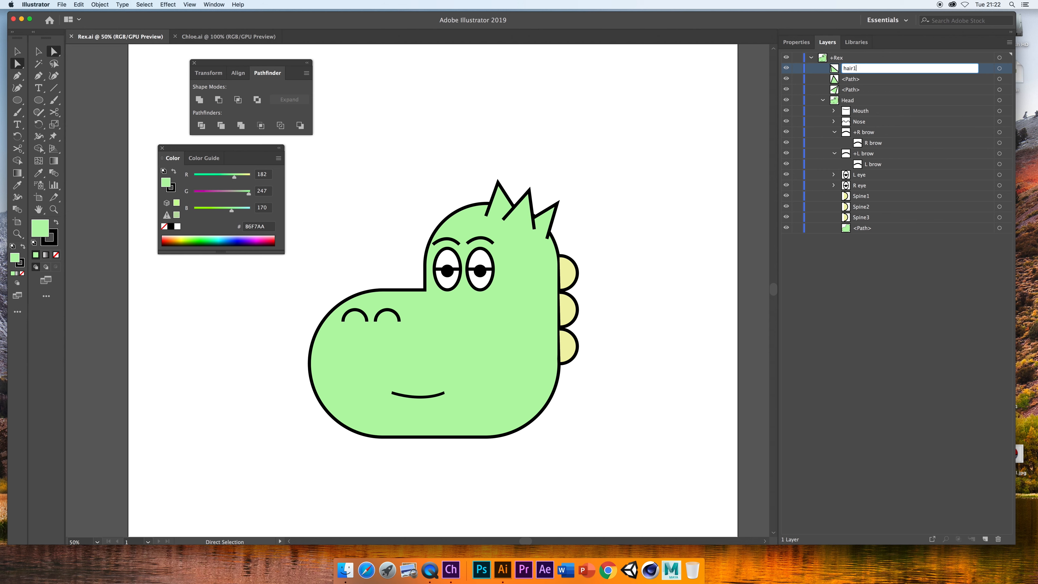
pyautogui.press('Return')
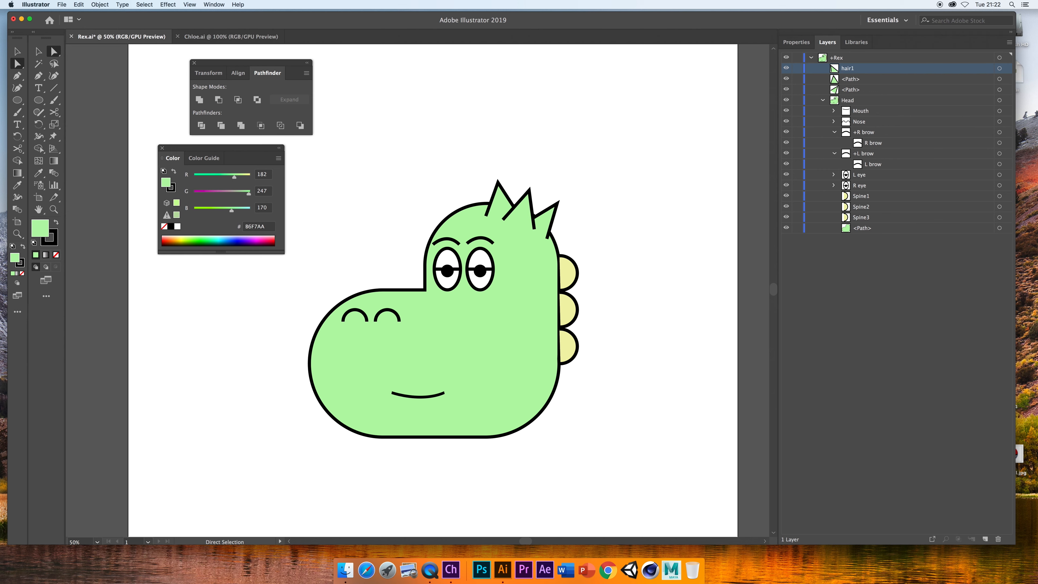
pyautogui.doubleClick(856, 79)
pyautogui.write('hair')
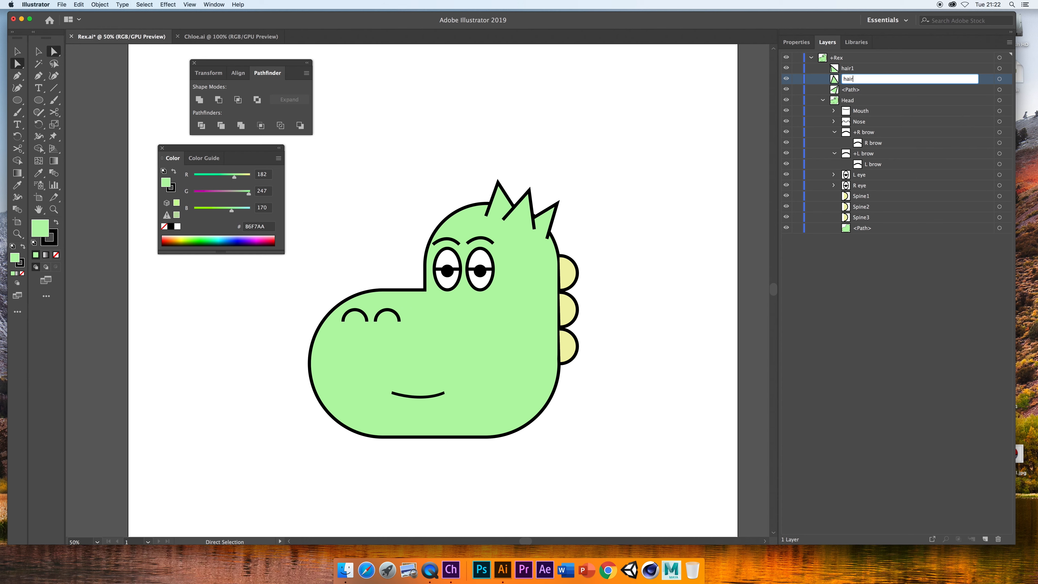
pyautogui.write('2')
pyautogui.press('Return')
pyautogui.doubleClick(862, 86)
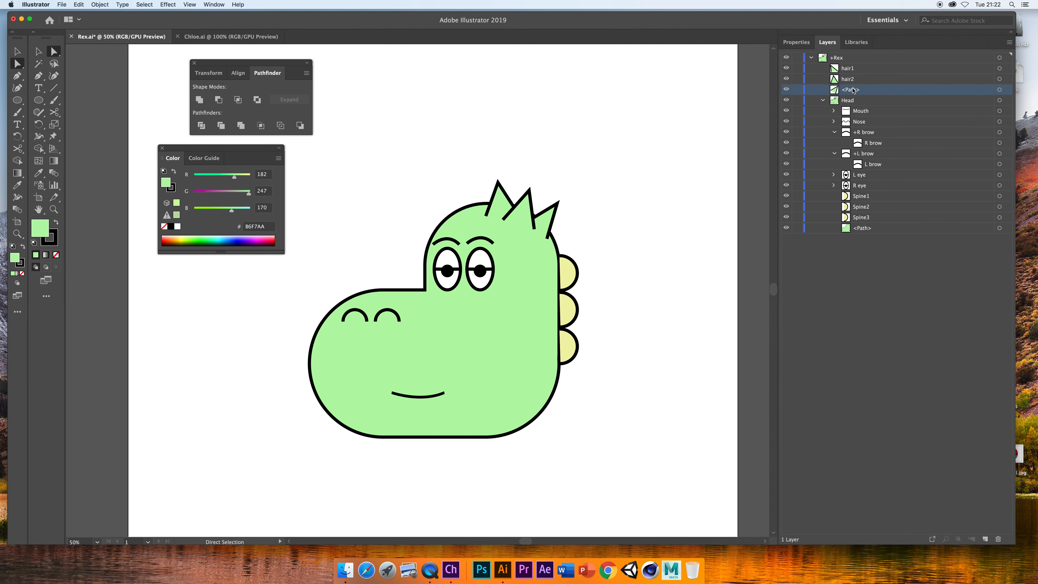
pyautogui.write('hair3')
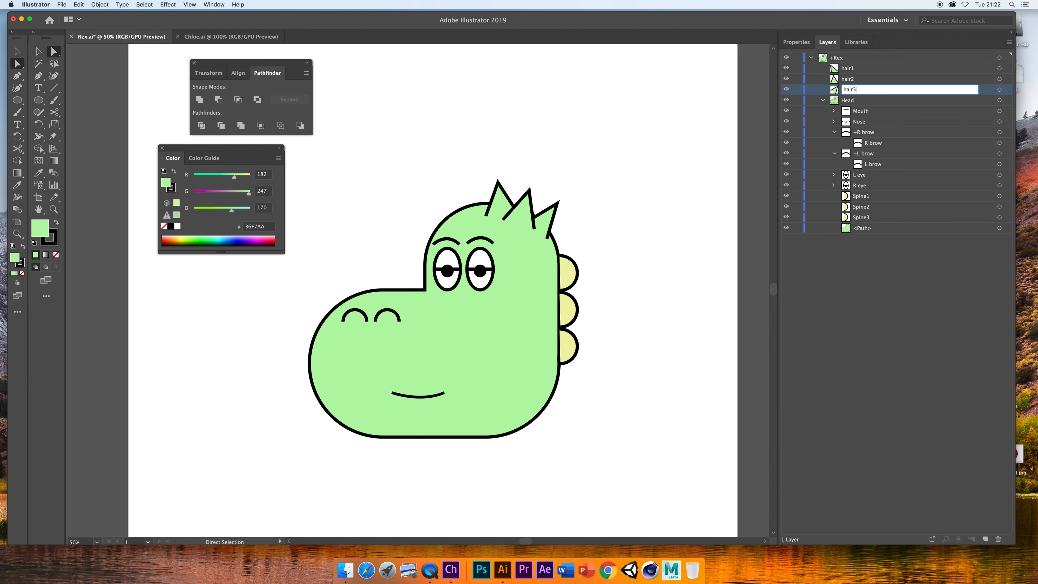
pyautogui.press('Return')
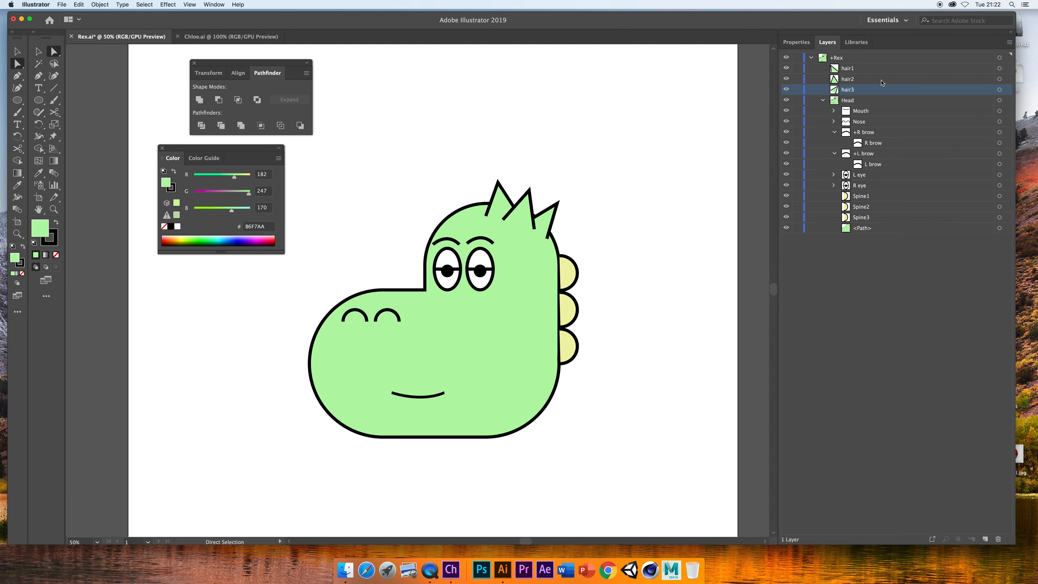
# - Move hair1, hair2 and hair3 together into the Head group, above Mouth
pyautogui.click(1002, 91)
pyautogui.keyDown('shift'); pyautogui.click(1000, 69); pyautogui.keyUp('shift')
pyautogui.keyDown('shift'); pyautogui.click(1000, 91); pyautogui.keyUp('shift')
pyautogui.keyDown('shift'); pyautogui.click(873, 79); pyautogui.keyUp('shift')
pyautogui.keyDown('shift'); pyautogui.click(874, 72); pyautogui.keyUp('shift')
pyautogui.moveTo(845, 72); pyautogui.dragTo(892, 109)
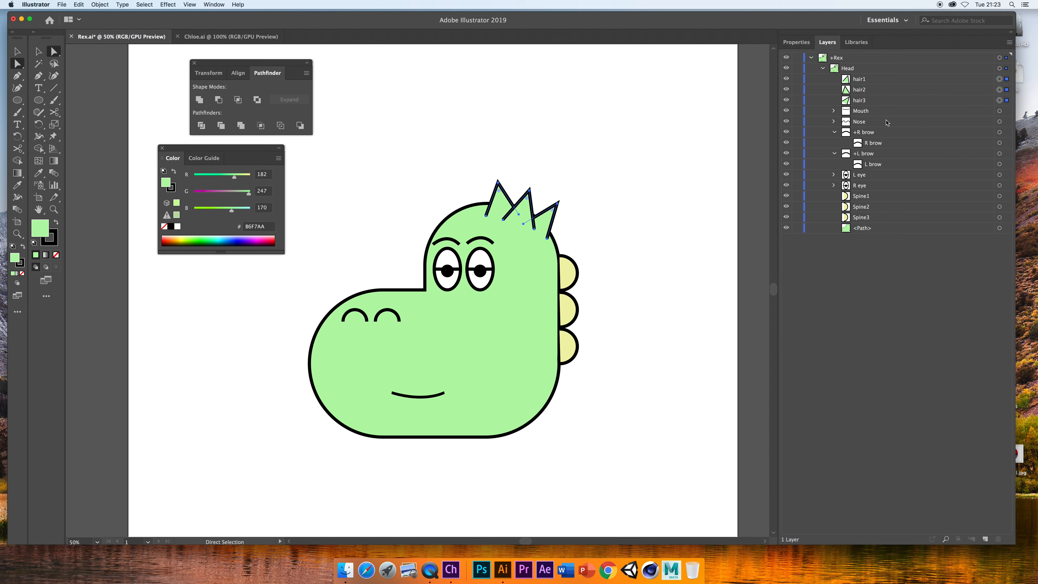
# - Rename the unnamed head shape path in the Head group as bg and save the drawing
pyautogui.doubleClick(863, 228)
pyautogui.write('bg')
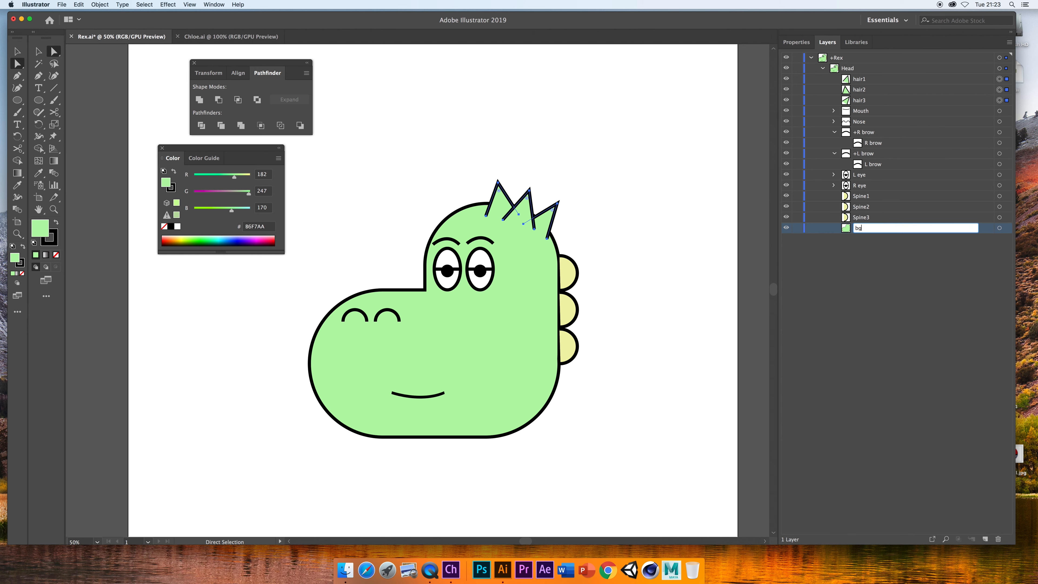
pyautogui.press('Return')
pyautogui.press('super+s')
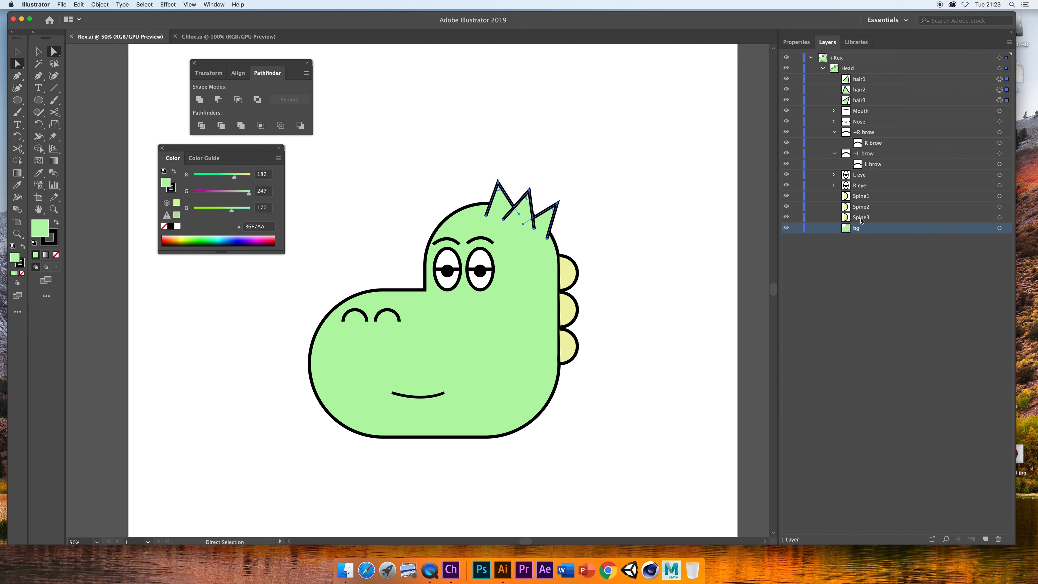
# - Switch to Character Animator and check which spike each of the hair1, hair2 and hair3 layers covers
pyautogui.click(451, 570)
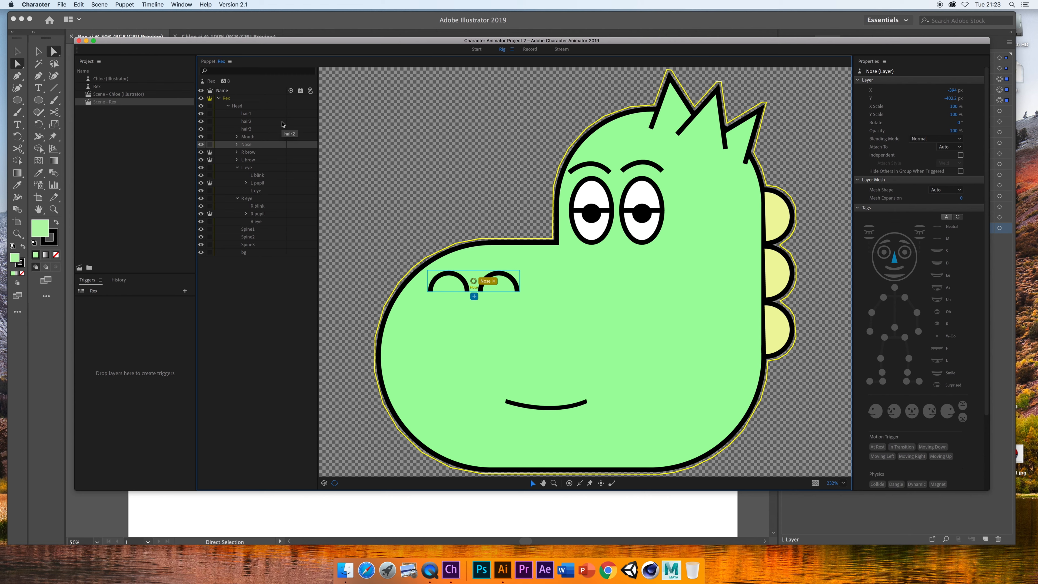
pyautogui.click(260, 115)
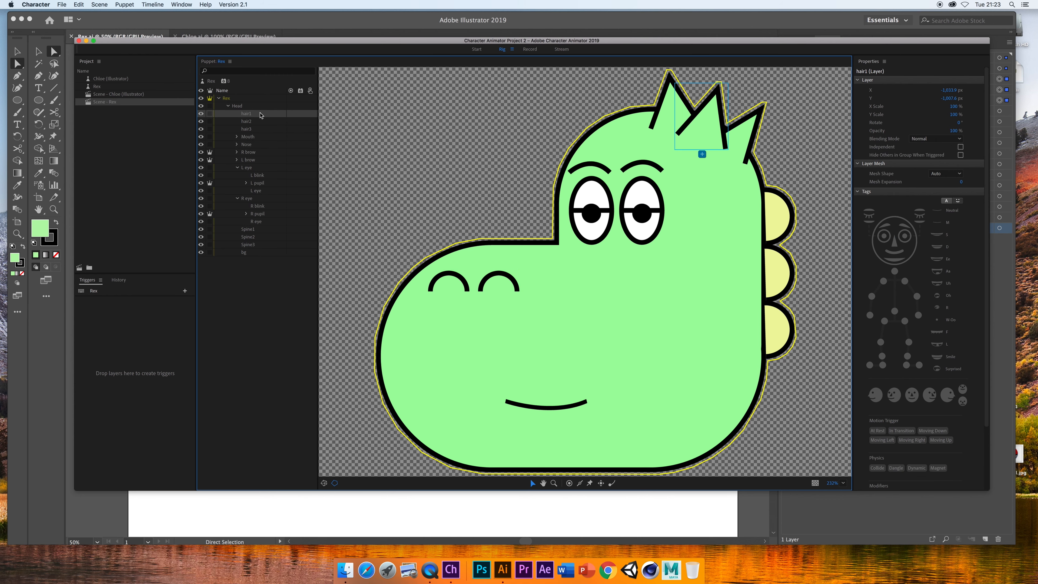
pyautogui.click(251, 122)
pyautogui.click(253, 130)
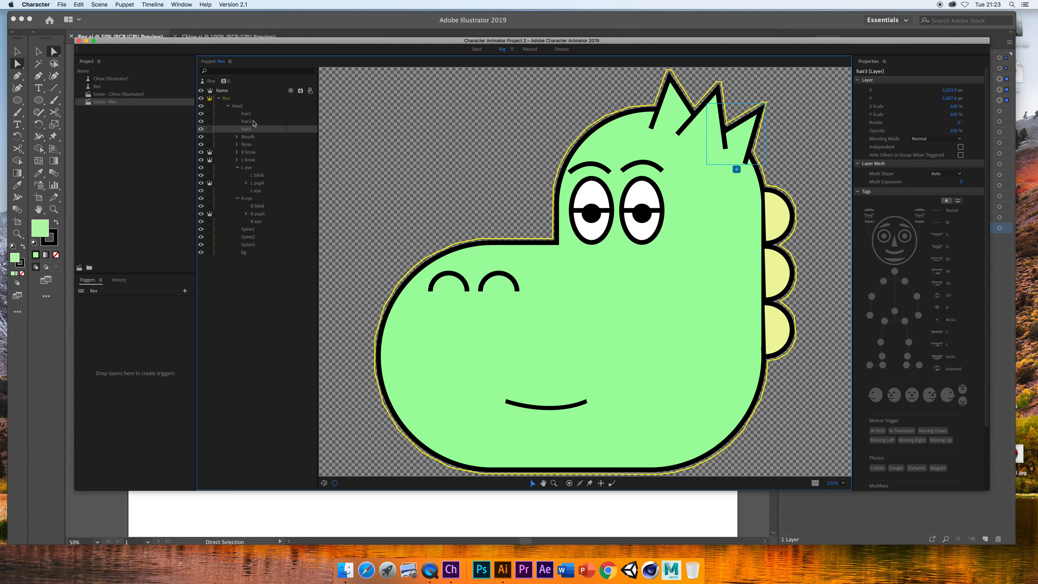
pyautogui.click(256, 115)
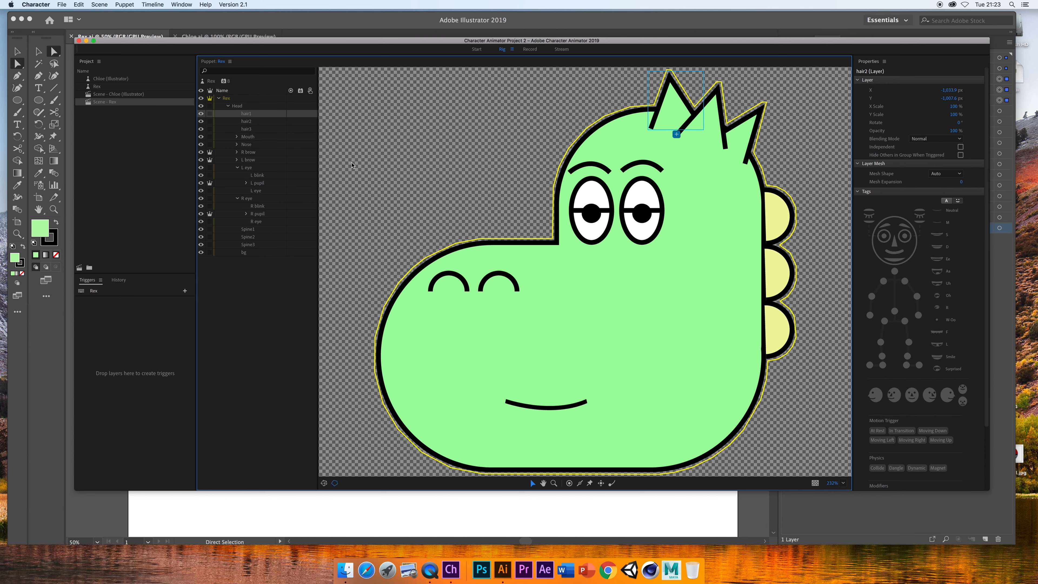
# - Return to Illustrator, put the hair1 path in its own group and name the group hair 1
pyautogui.click(502, 571)
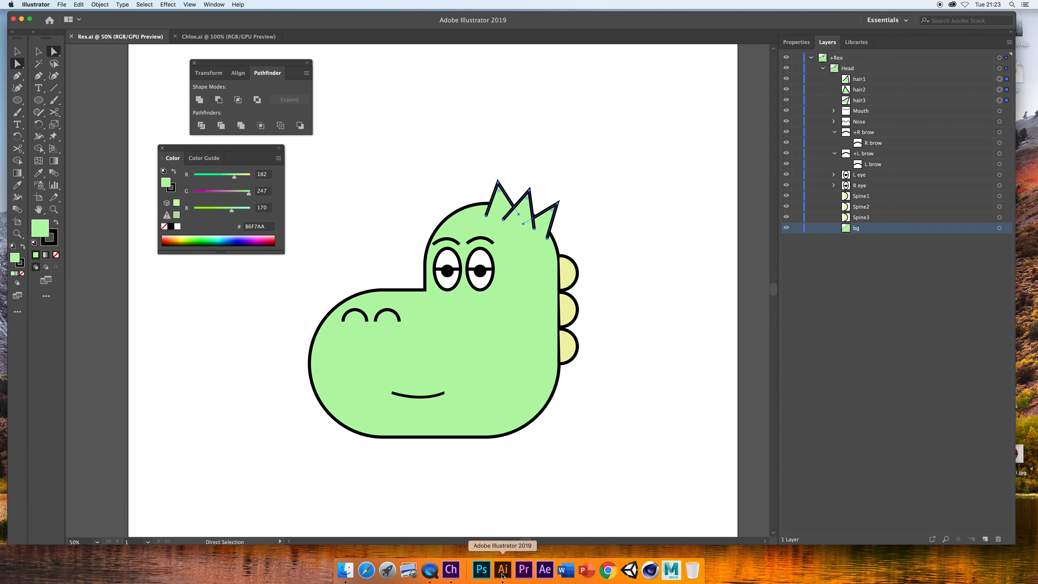
pyautogui.click(875, 78)
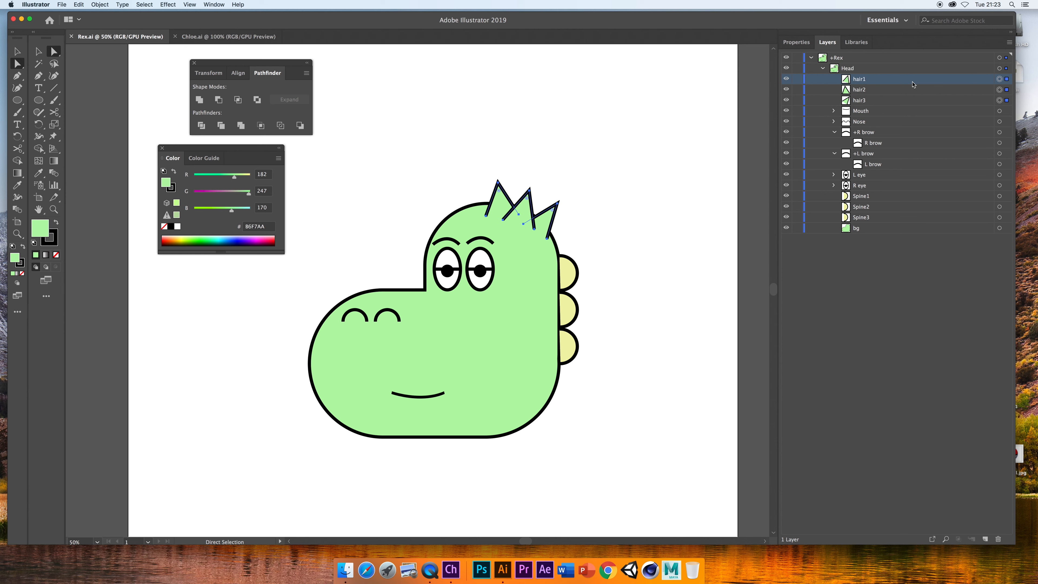
pyautogui.click(929, 90)
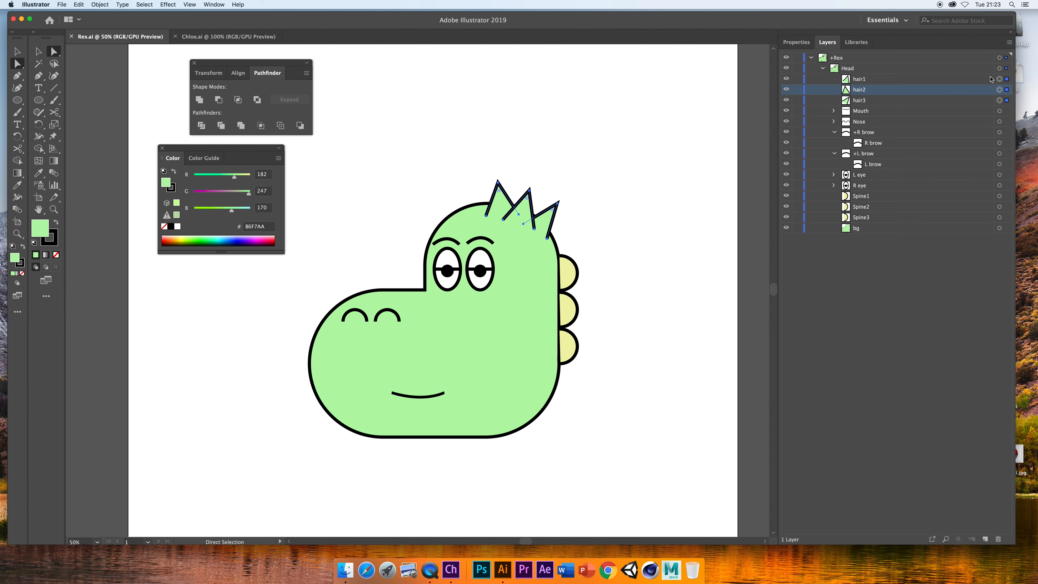
pyautogui.keyDown('shift'); pyautogui.click(1007, 89); pyautogui.keyUp('shift')
pyautogui.keyDown('shift'); pyautogui.click(1007, 100); pyautogui.keyUp('shift')
pyautogui.click(884, 78)
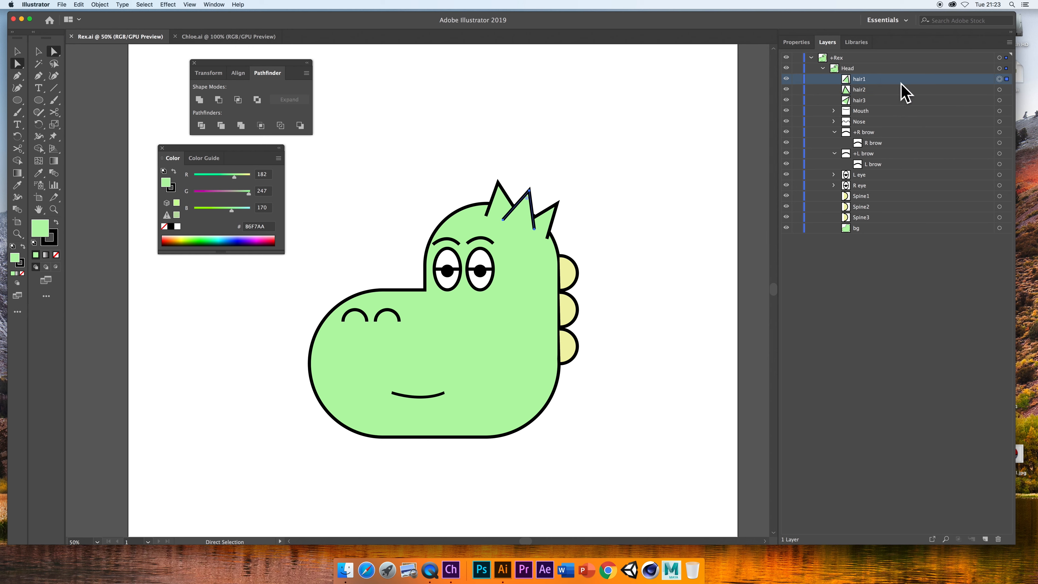
pyautogui.press('super+g')
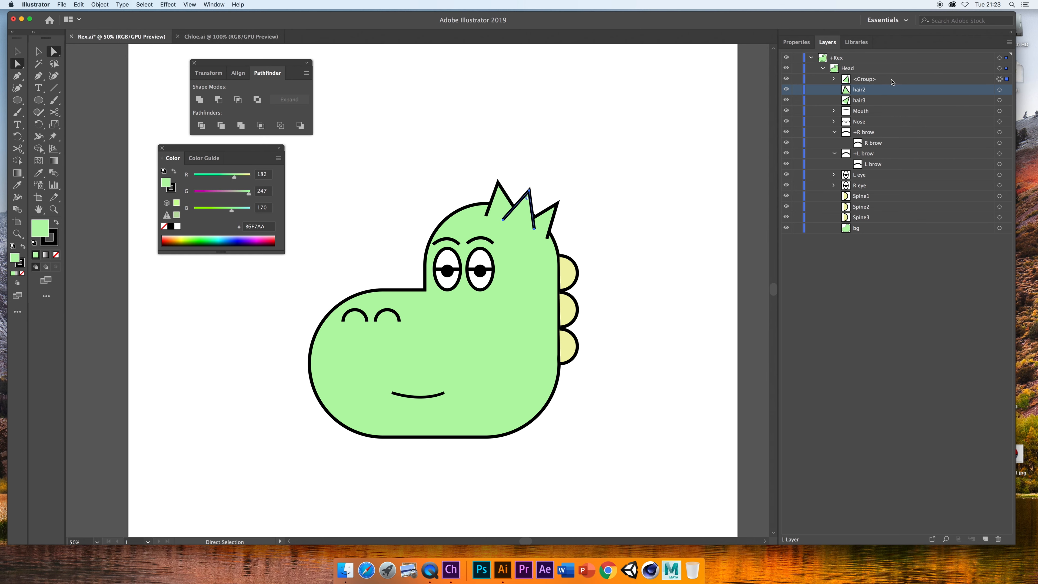
pyautogui.doubleClick(872, 79)
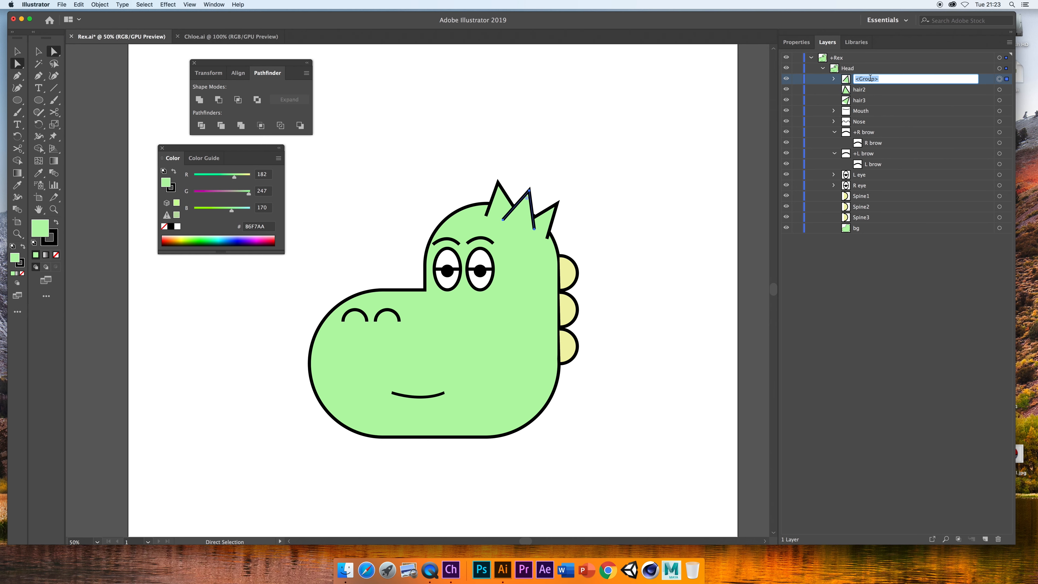
pyautogui.write('hair 1')
pyautogui.press('Return')
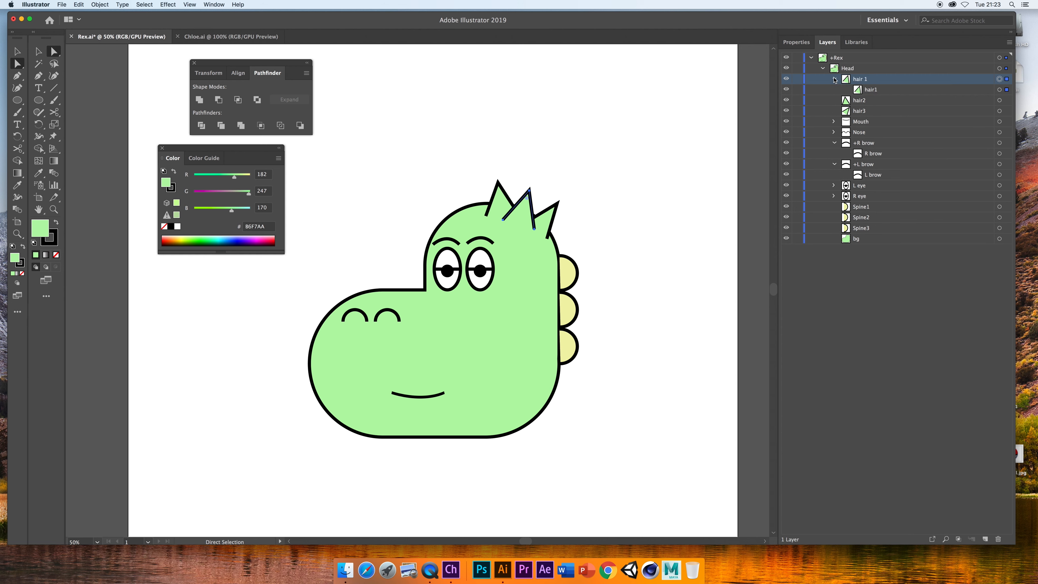
# - Put the hair2 path in its own group and name the group hair 2
pyautogui.click(861, 90)
pyautogui.click(1007, 90)
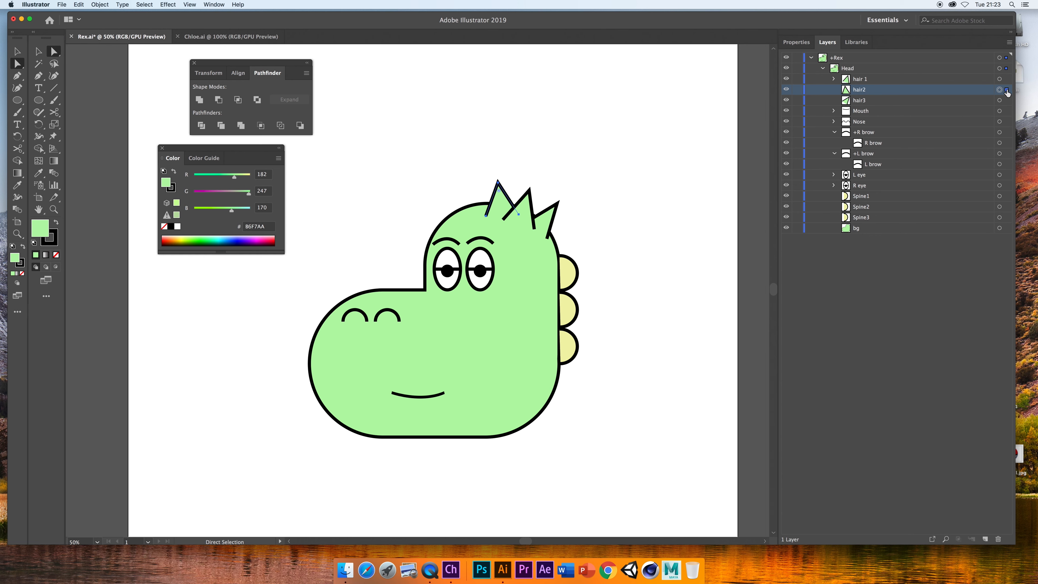
pyautogui.press('super+g')
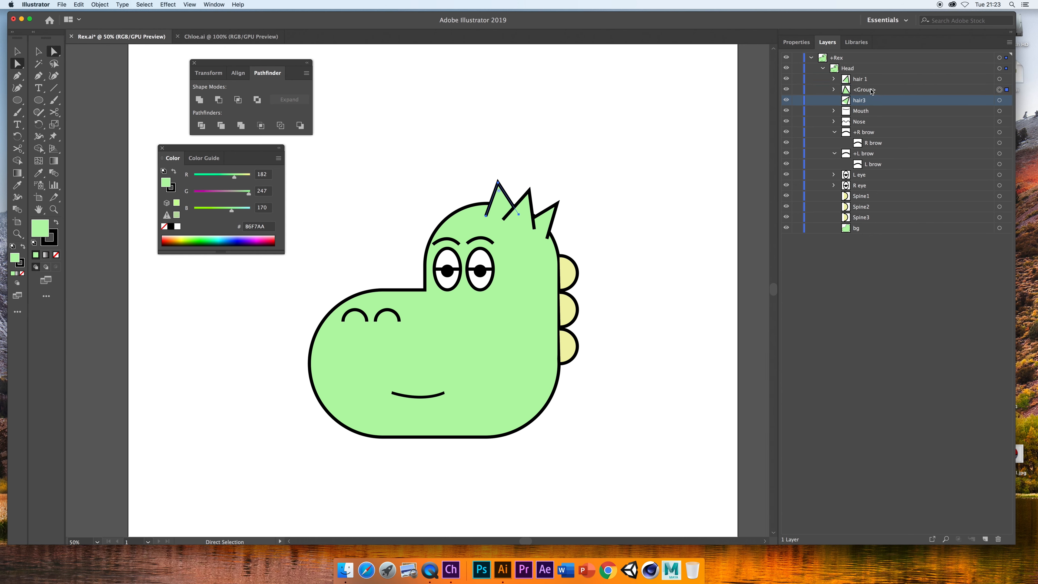
pyautogui.doubleClick(872, 90)
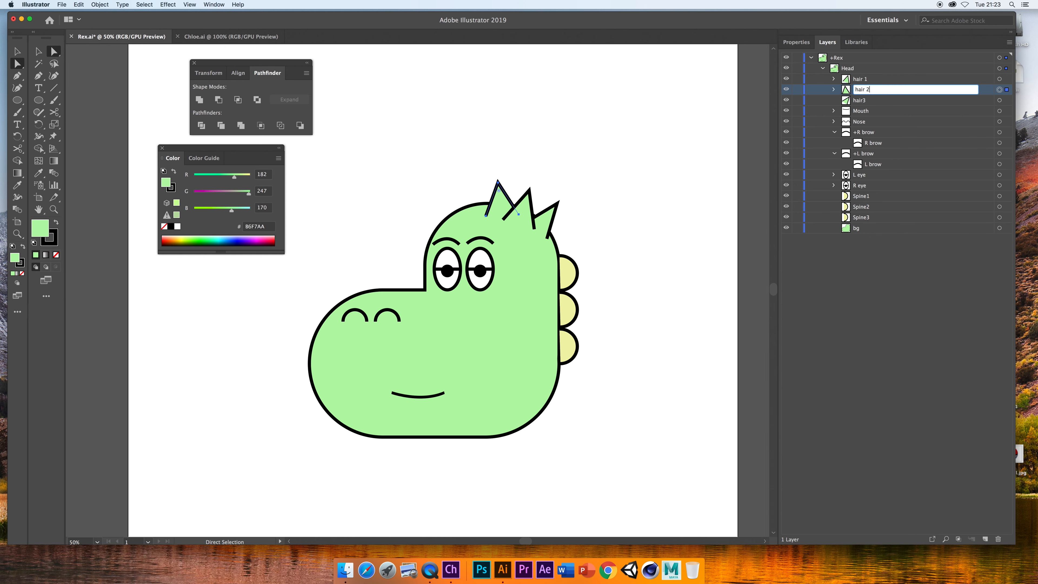
pyautogui.press('Return')
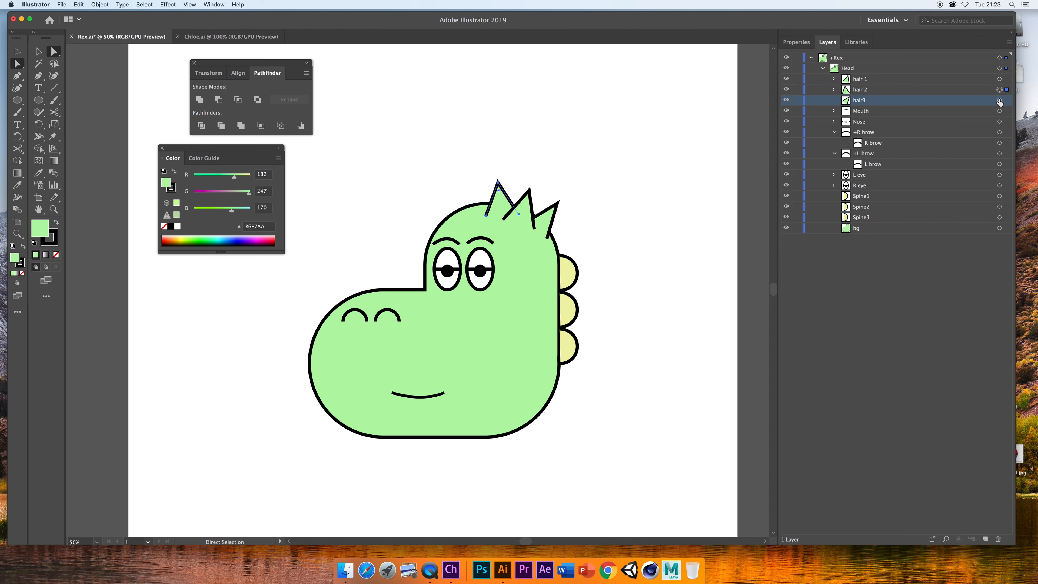
# - Put the hair3 path in its own group and name the group hair 3
pyautogui.click(999, 101)
pyautogui.doubleClick(866, 101)
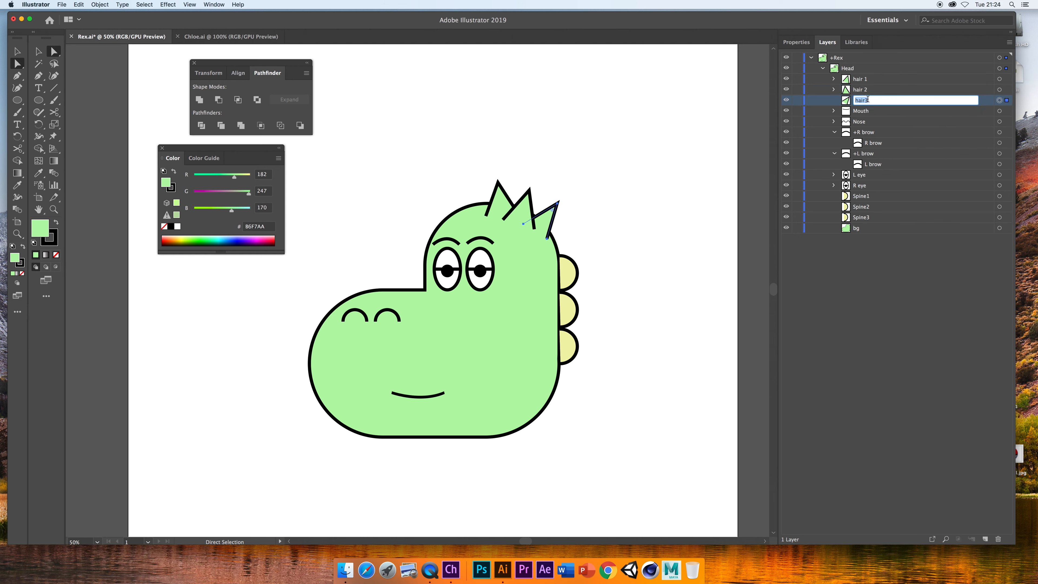
pyautogui.click(881, 99)
pyautogui.press('Return')
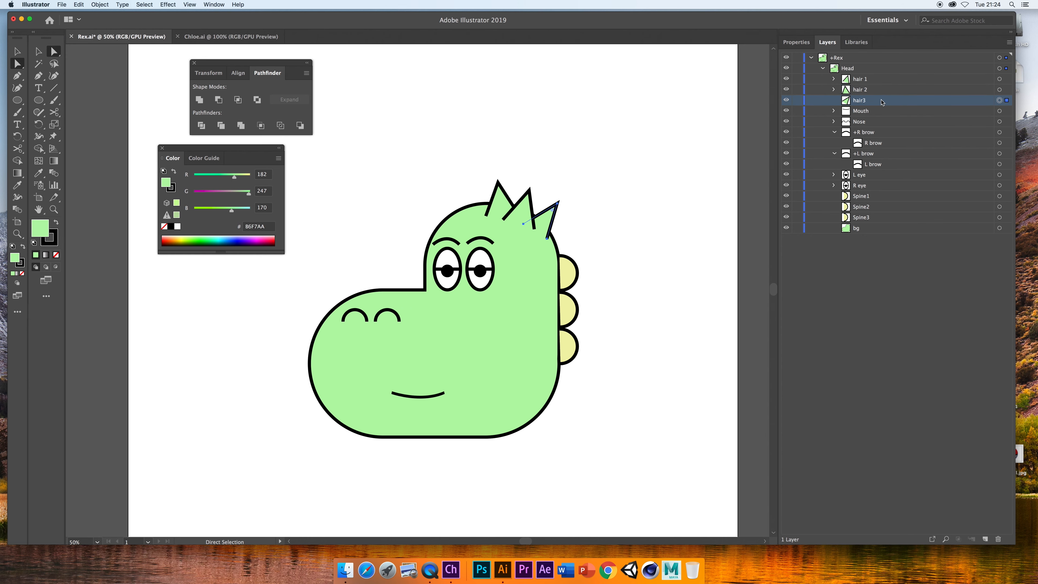
pyautogui.press('super+g')
pyautogui.click(873, 103)
pyautogui.doubleClick(868, 102)
pyautogui.write('hair')
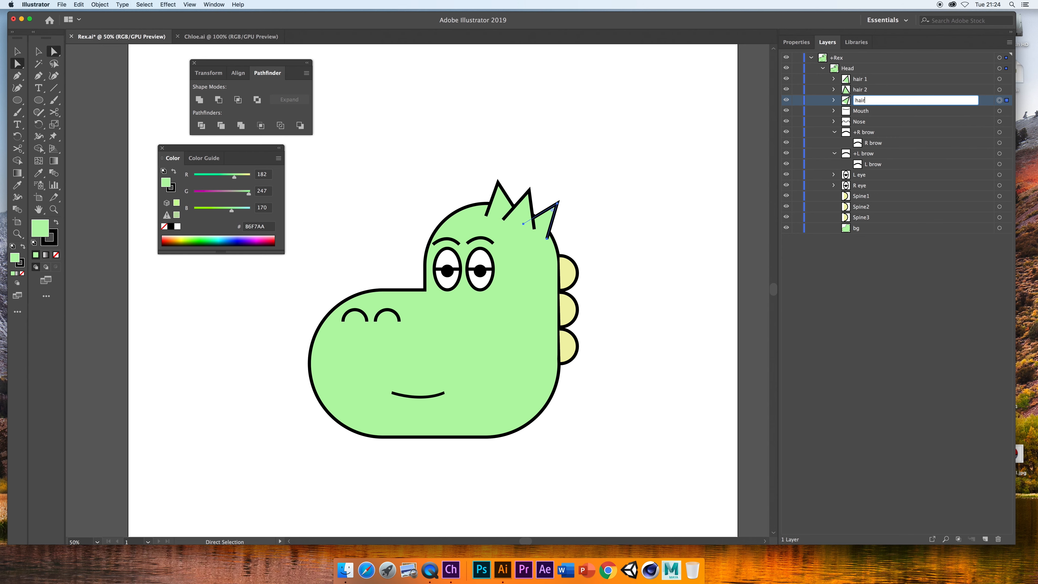
pyautogui.press('Return')
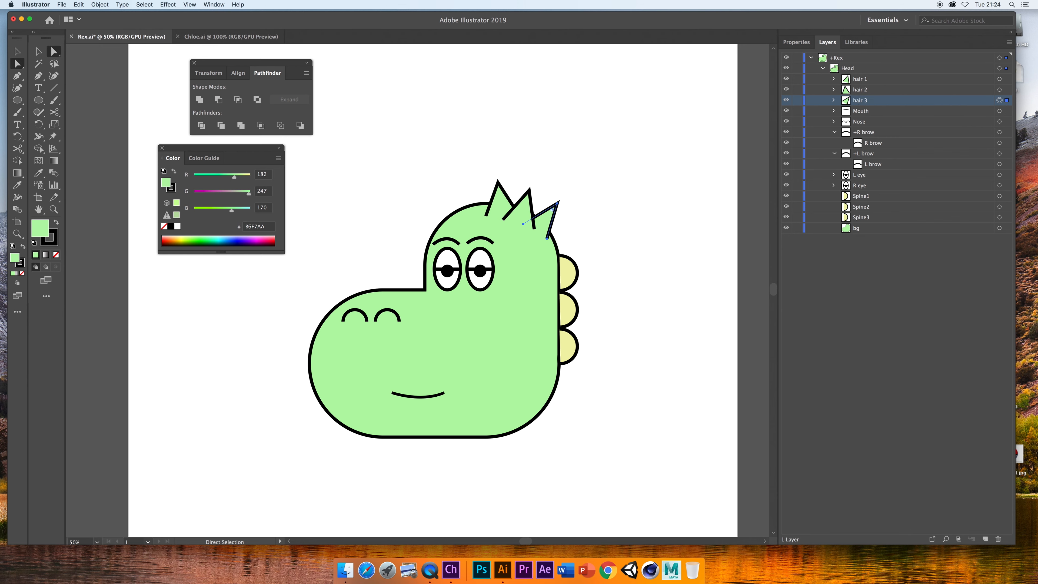
# - Expand the hair 1, hair 2 and hair 3 groups to show their paths, and save the drawing
pyautogui.click(834, 100)
pyautogui.click(834, 89)
pyautogui.click(834, 78)
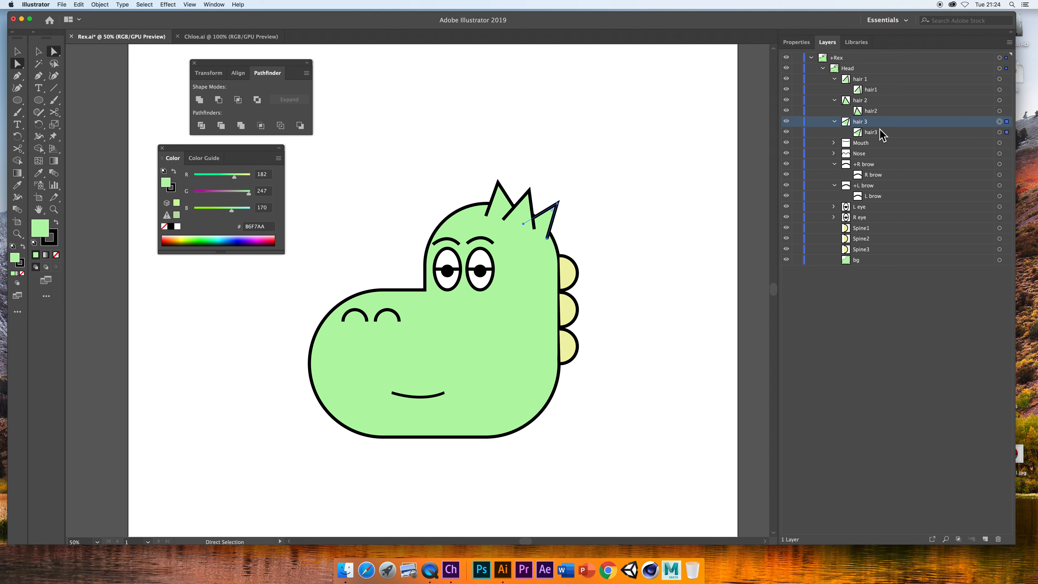
pyautogui.press('super+s')
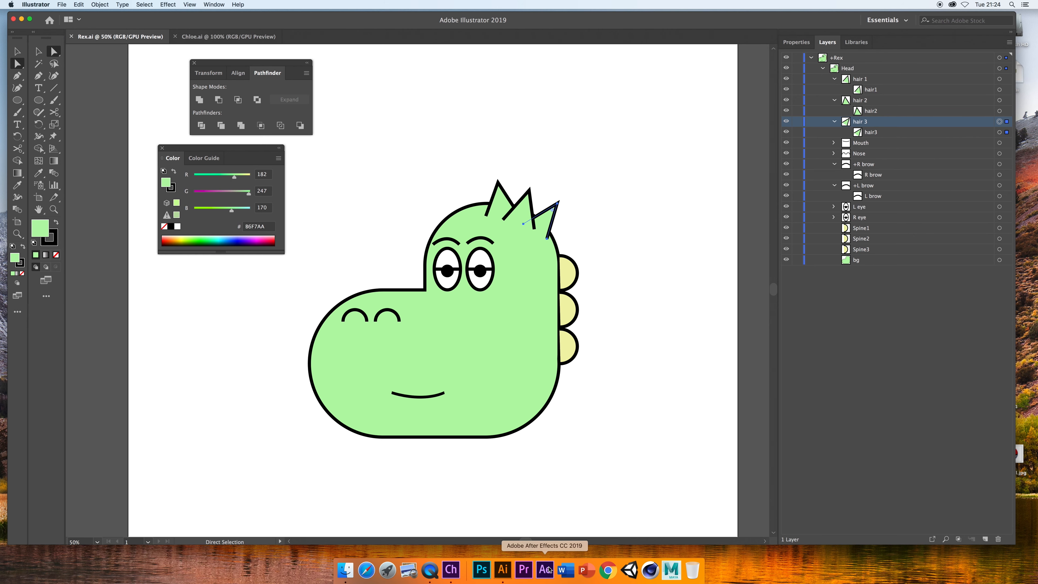
# - Switch to Character Animator and move the origin handles of hair 1, hair 2 and hair 3 down towards the base of their spikes
pyautogui.click(451, 570)
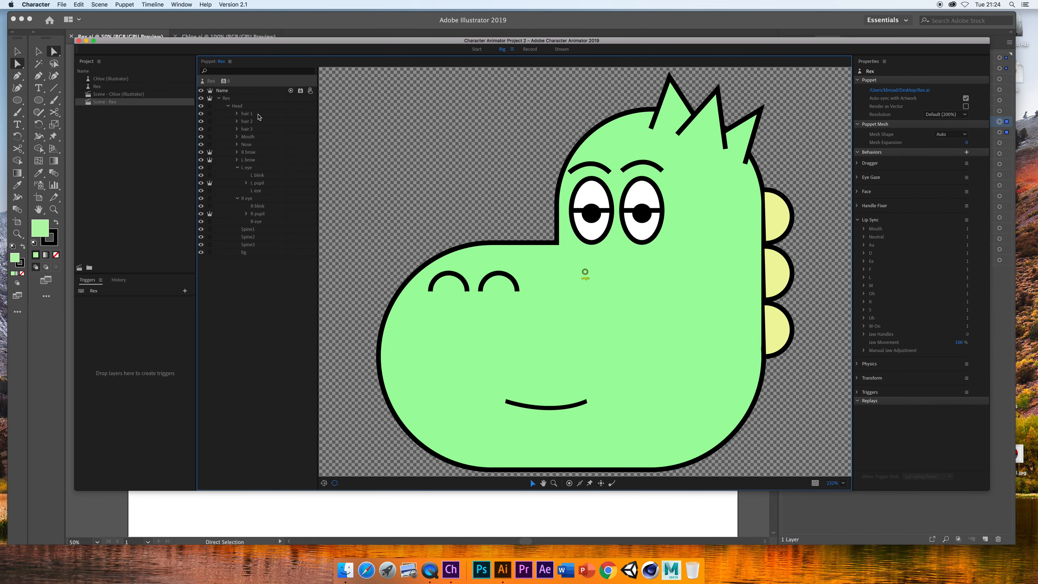
pyautogui.click(258, 116)
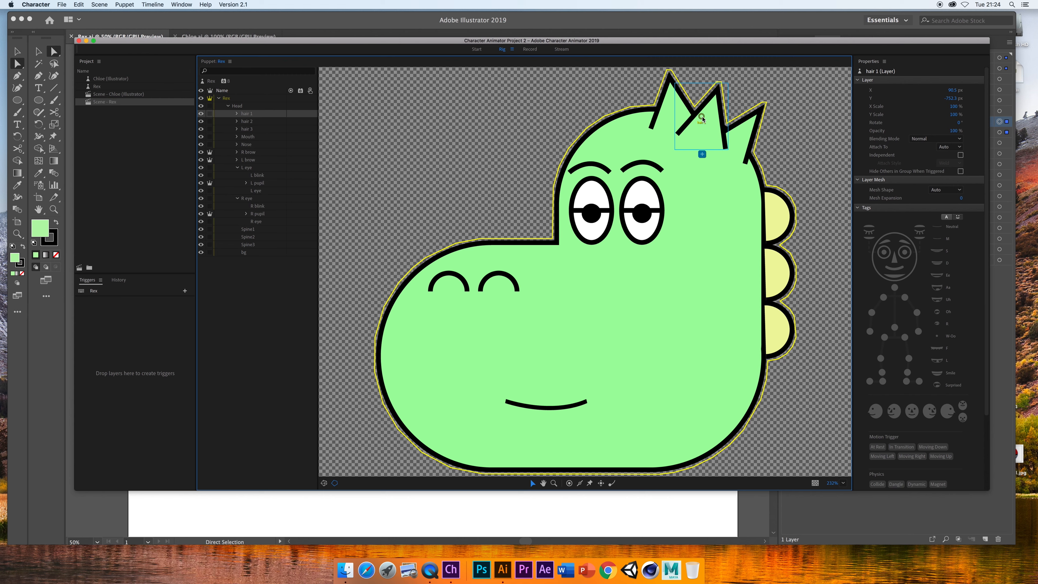
pyautogui.moveTo(702, 119); pyautogui.dragTo(703, 140)
pyautogui.click(264, 121)
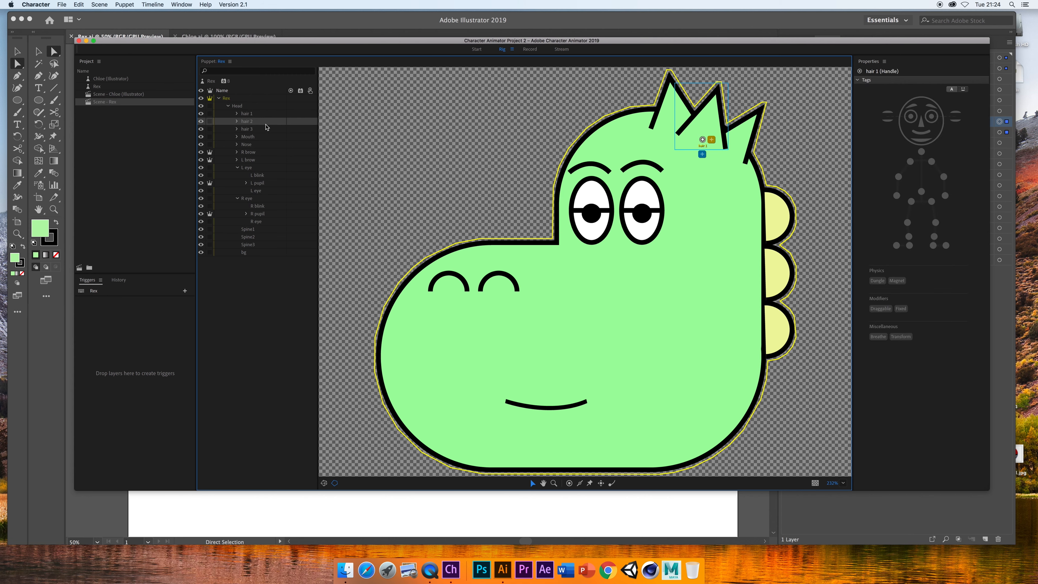
pyautogui.moveTo(676, 103); pyautogui.dragTo(674, 127)
pyautogui.click(247, 129)
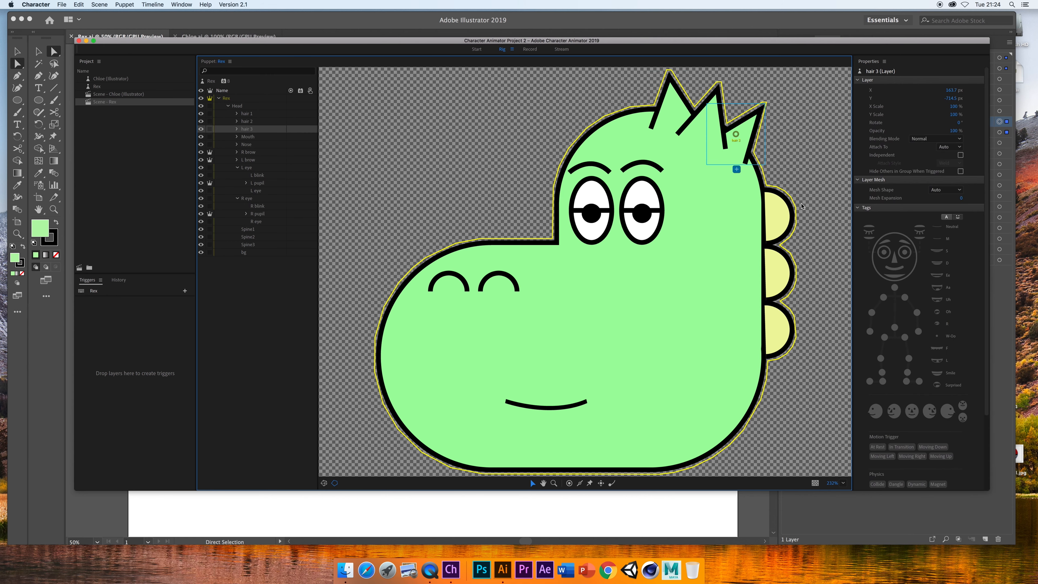
pyautogui.moveTo(735, 138); pyautogui.dragTo(733, 152)
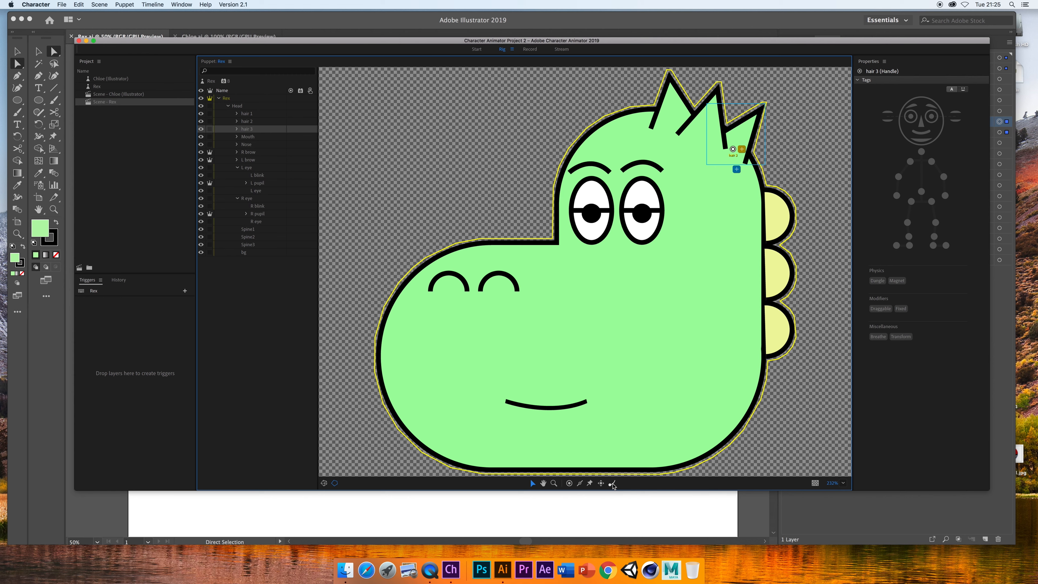
# - Add Dangle handles to the tips of the hair 1, hair 2 and hair 3 spikes, each on its own layer
pyautogui.click(612, 484)
pyautogui.click(670, 78)
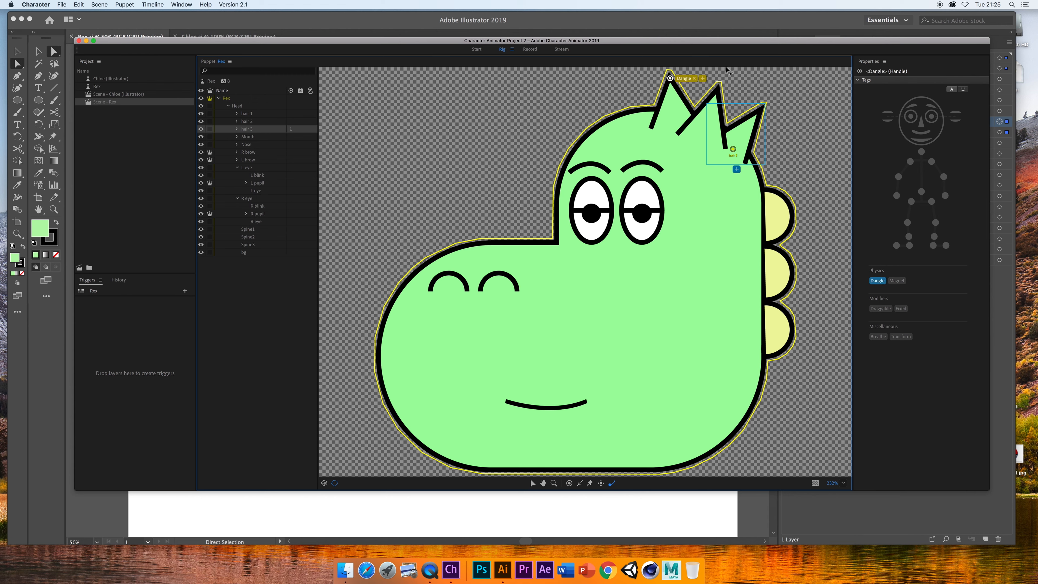
pyautogui.press('super+z')
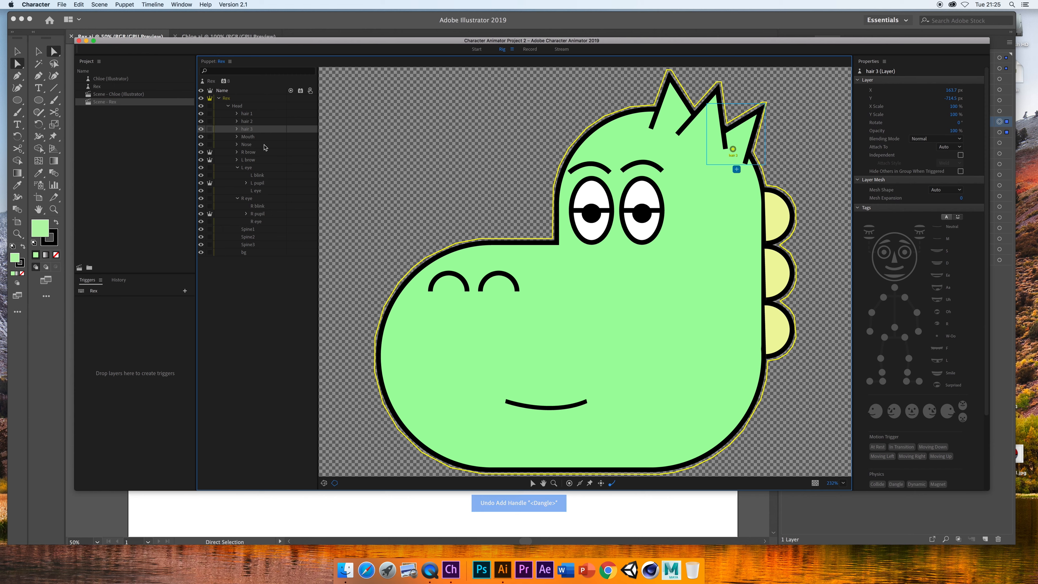
pyautogui.click(262, 117)
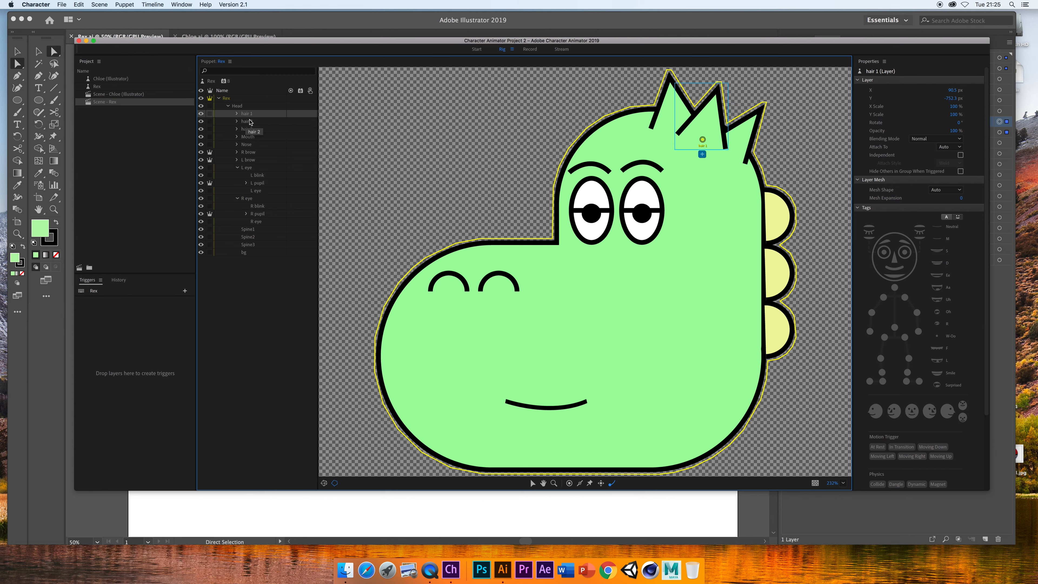
pyautogui.click(716, 93)
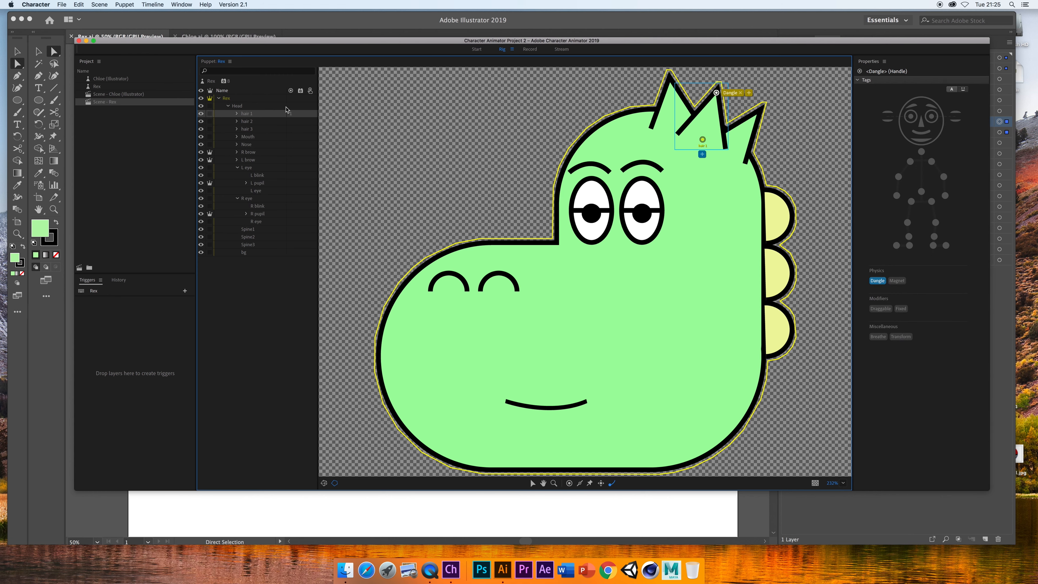
pyautogui.click(258, 123)
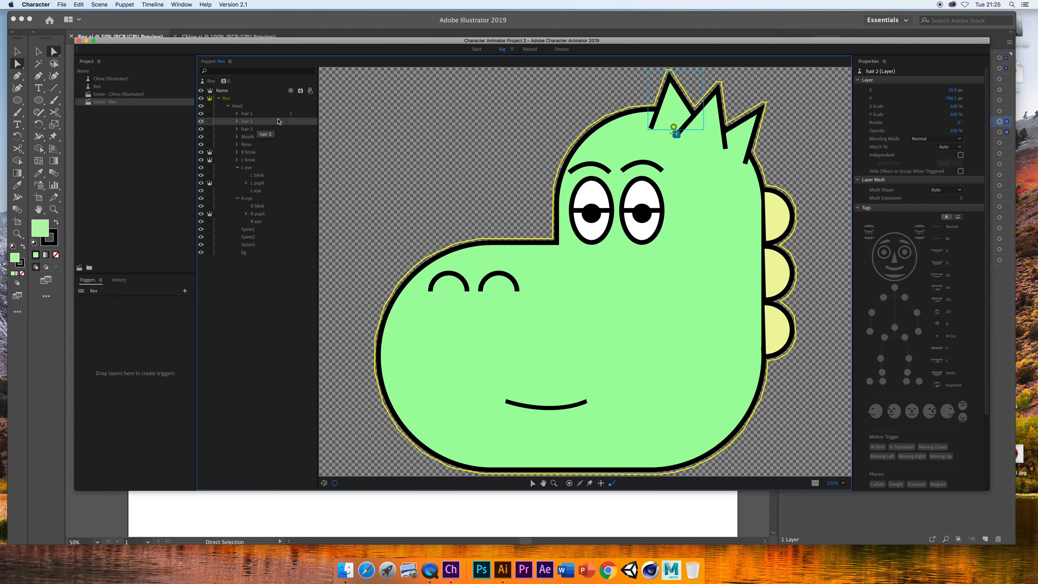
pyautogui.click(670, 81)
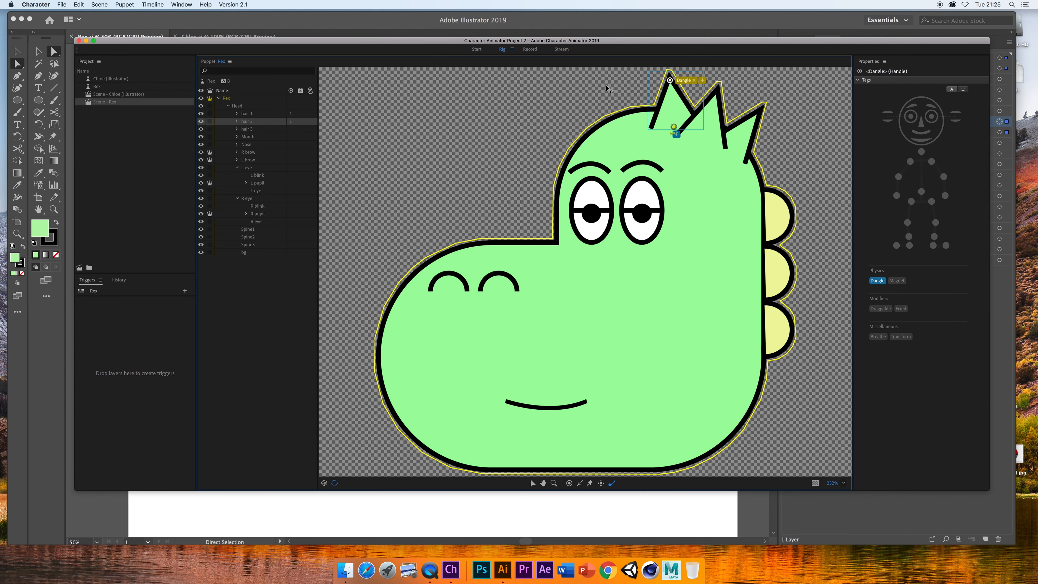
pyautogui.click(261, 129)
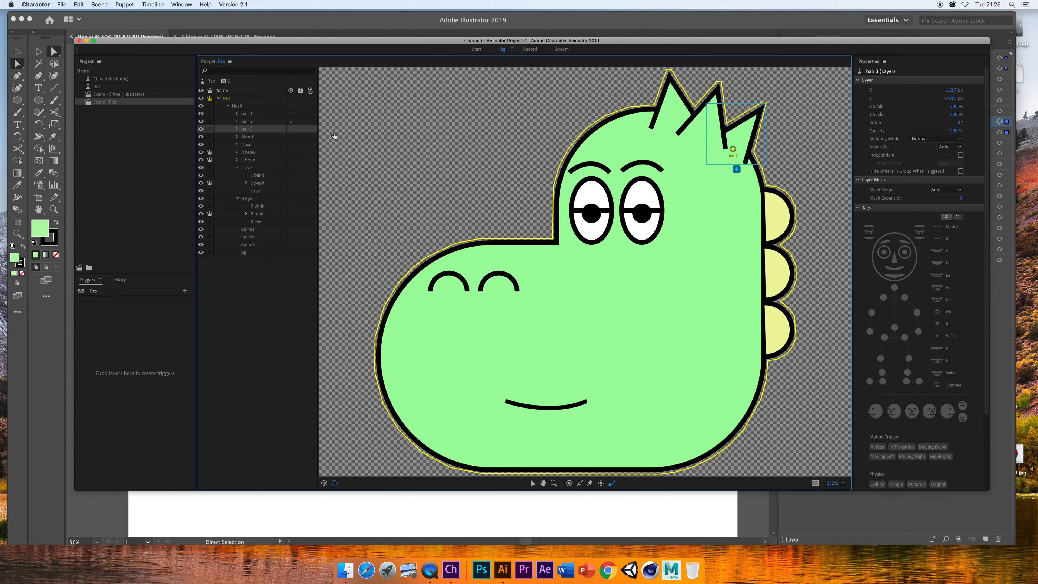
pyautogui.click(760, 113)
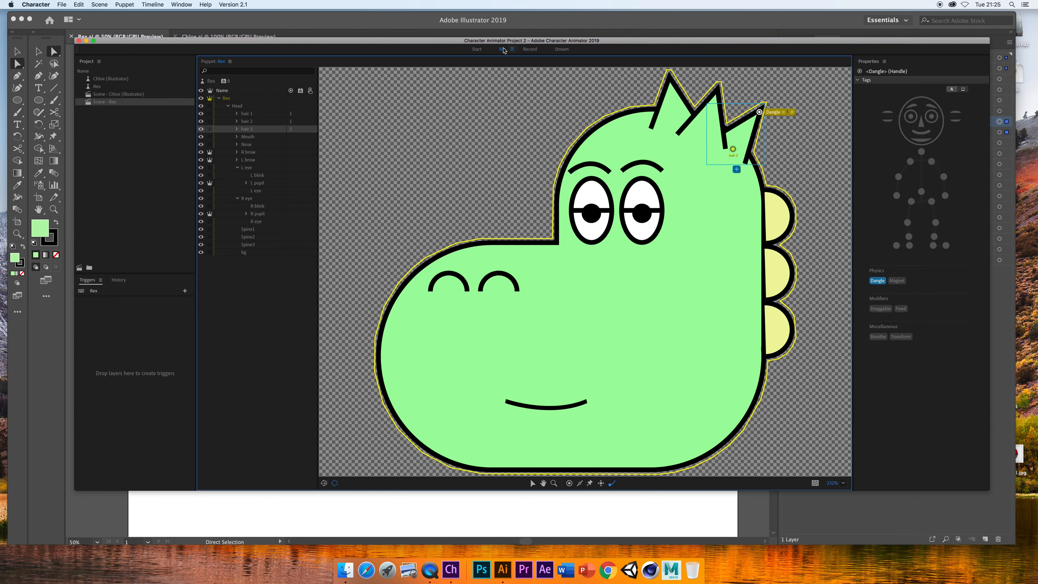
# - Show the puppet in the recording workspace and set its Physics Dangle stiffness to 200%
pyautogui.click(529, 49)
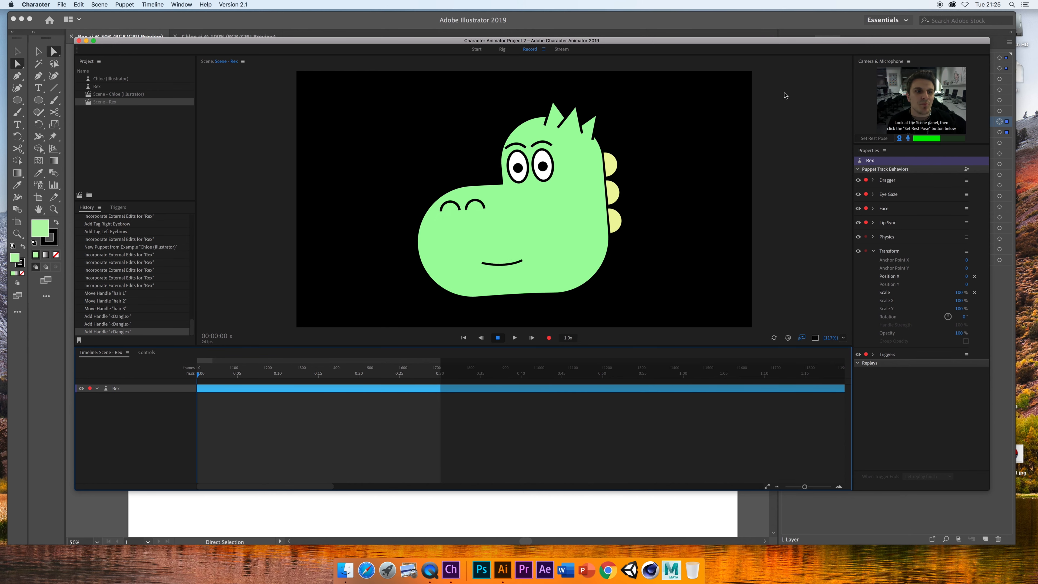
pyautogui.click(876, 238)
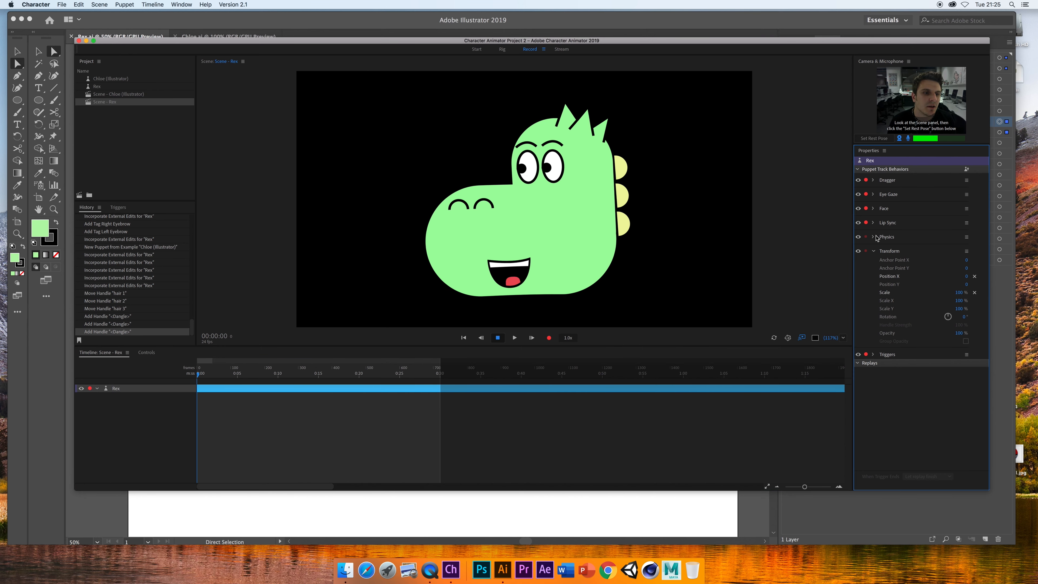
pyautogui.click(874, 237)
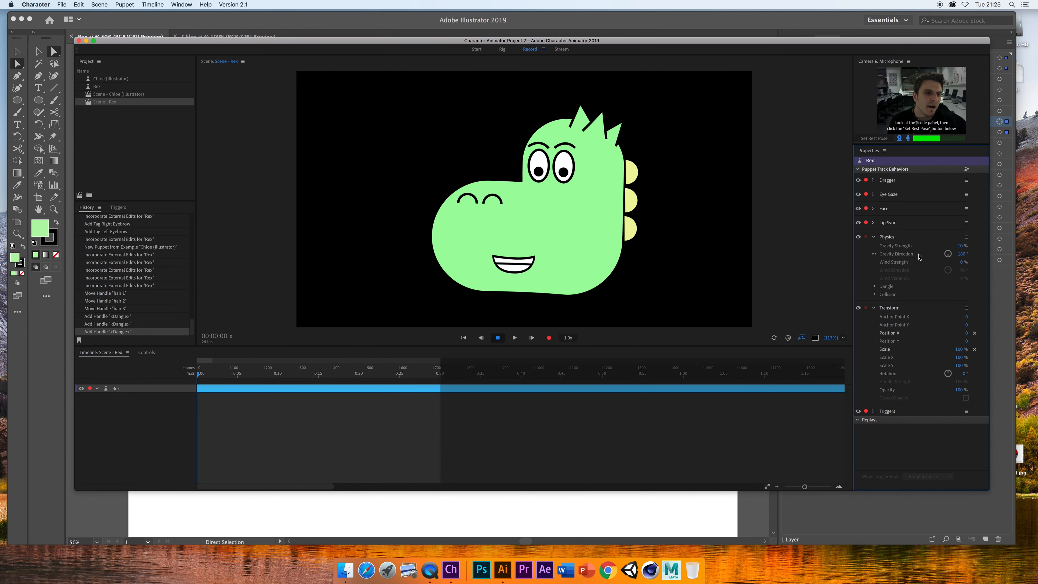
pyautogui.click(874, 287)
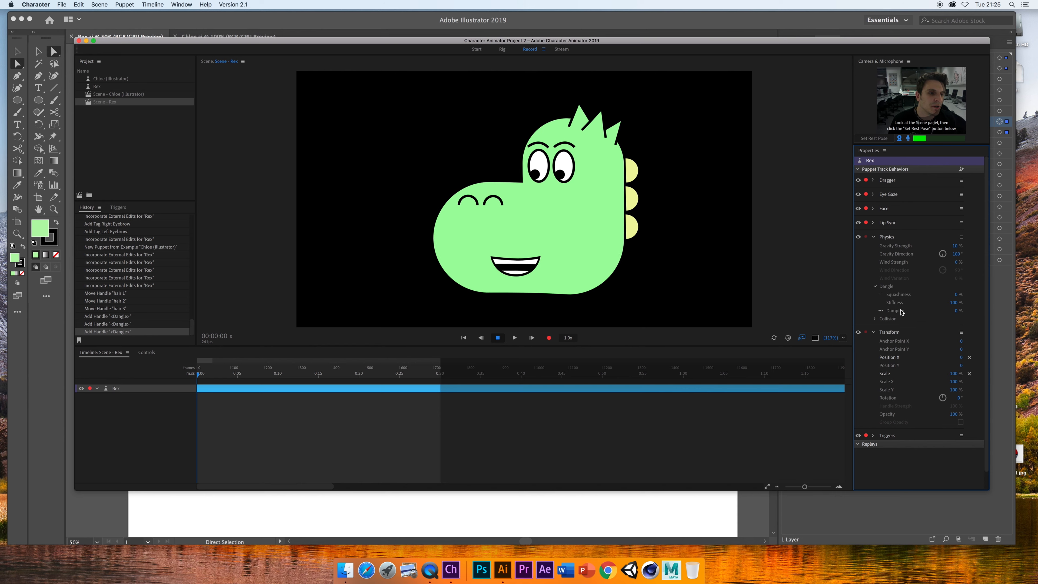
pyautogui.moveTo(954, 305); pyautogui.dragTo(1003, 304)
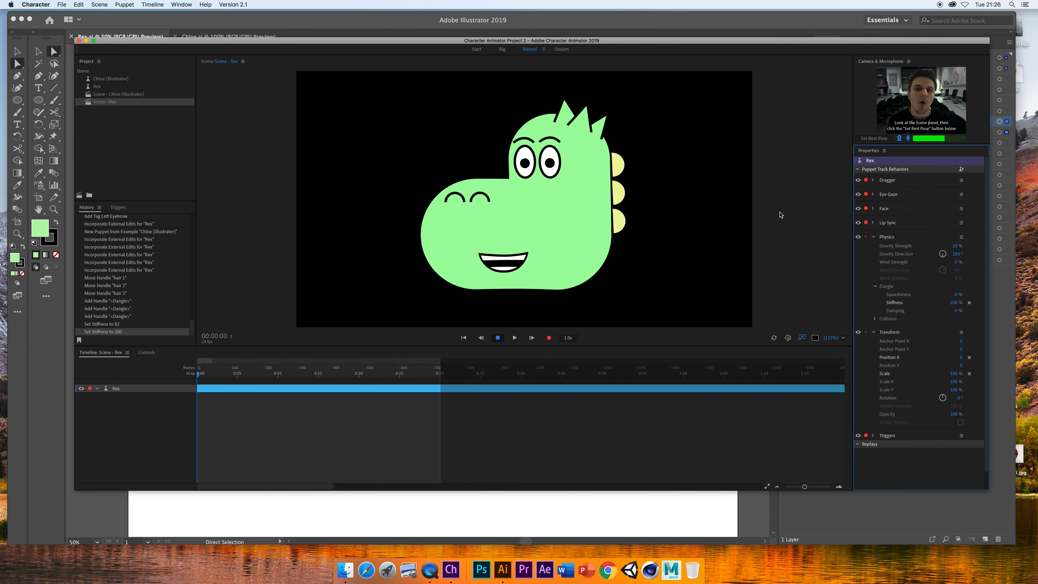
pyautogui.click(873, 237)
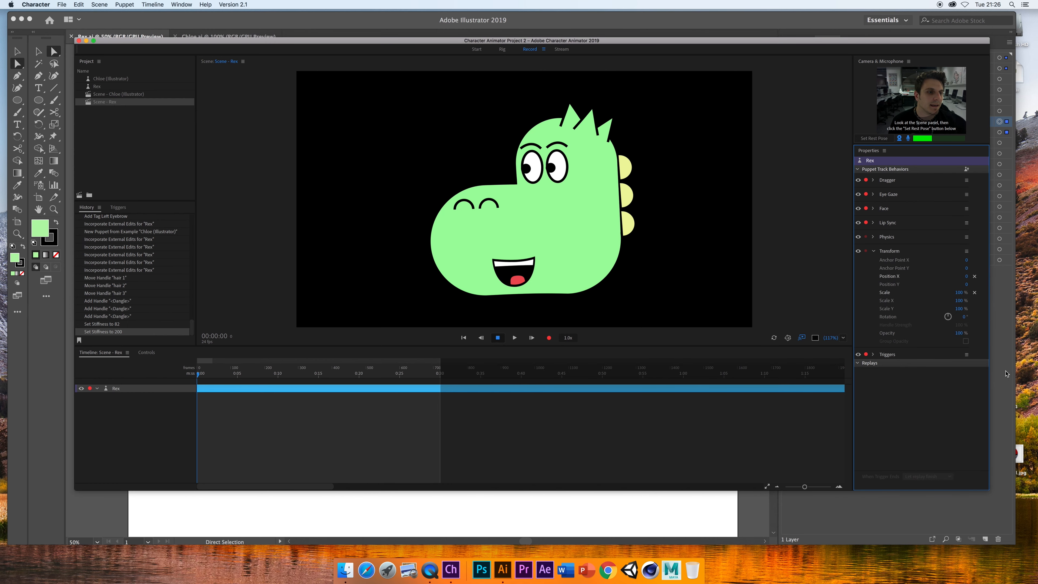
# - Switch to Illustrator, collapse the hair groups and rename the hair 1 group to +hair 1
pyautogui.click(1007, 344)
pyautogui.click(835, 121)
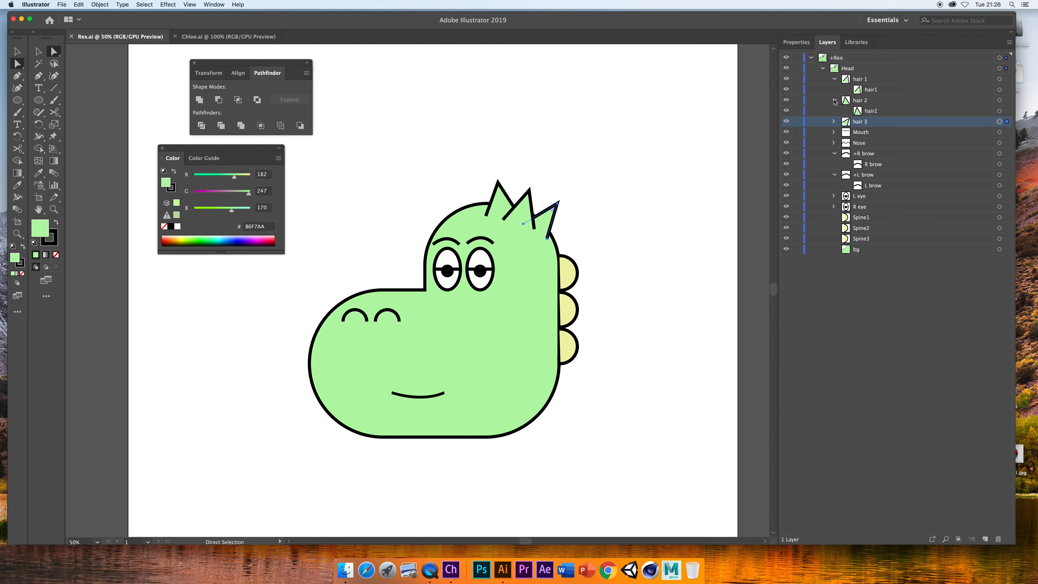
pyautogui.click(835, 100)
pyautogui.click(835, 79)
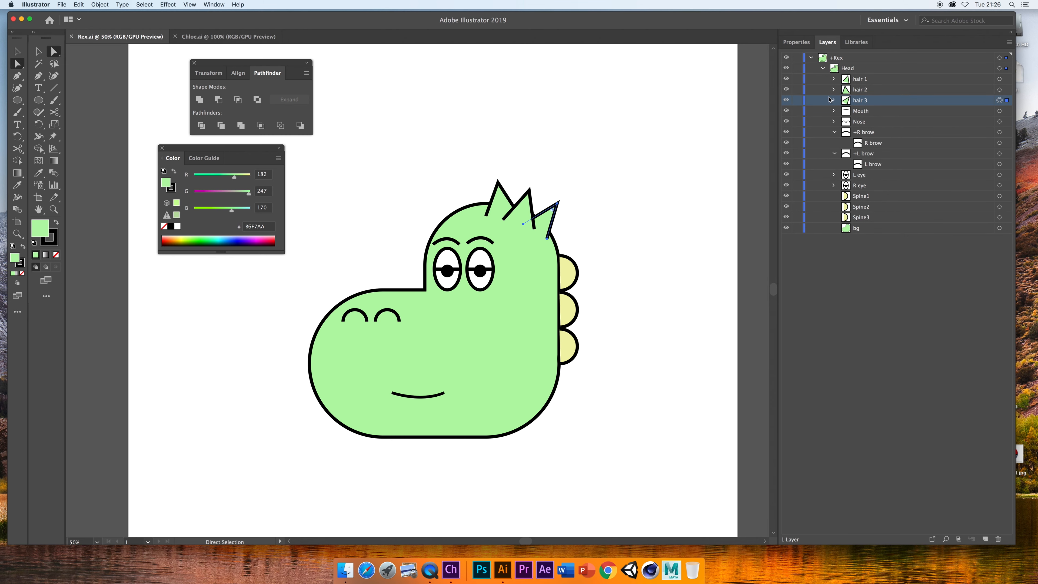
pyautogui.doubleClick(859, 79)
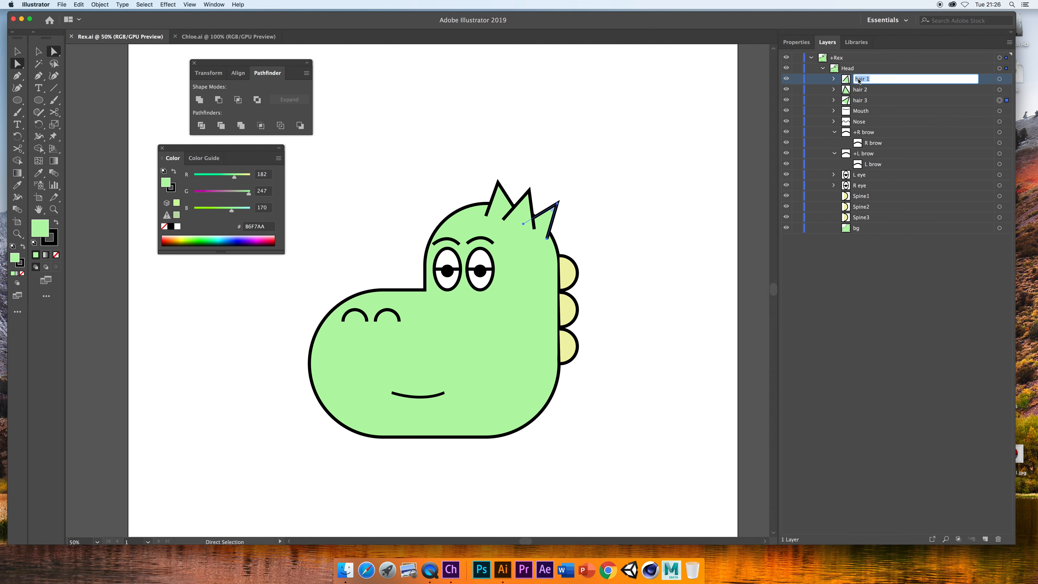
pyautogui.click(857, 79)
pyautogui.write('+')
pyautogui.press('Return')
# - Rename the hair 2 and hair 3 groups to +hair 2 and +hair 3, and save the drawing
pyautogui.doubleClick(857, 88)
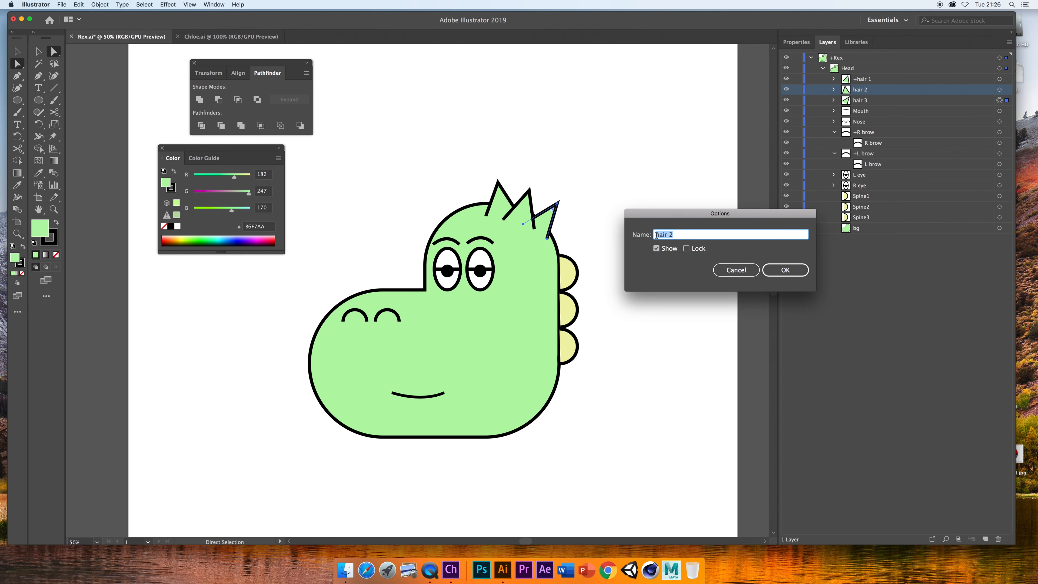
pyautogui.press('Left')
pyautogui.write('+')
pyautogui.press('Return')
pyautogui.doubleClick(860, 100)
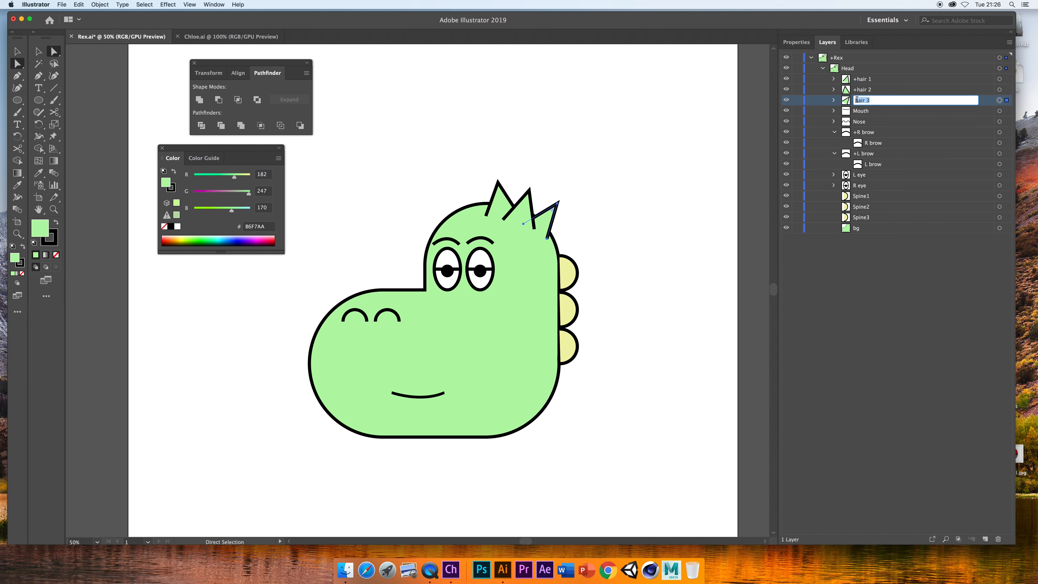
pyautogui.press('Left')
pyautogui.write('+')
pyautogui.press('Return')
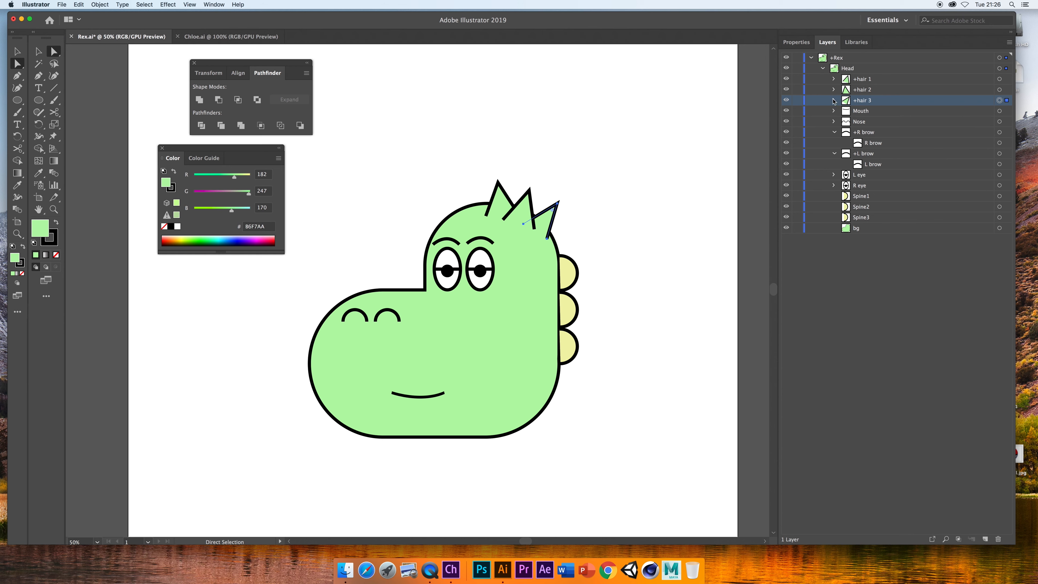
pyautogui.press('super+s')
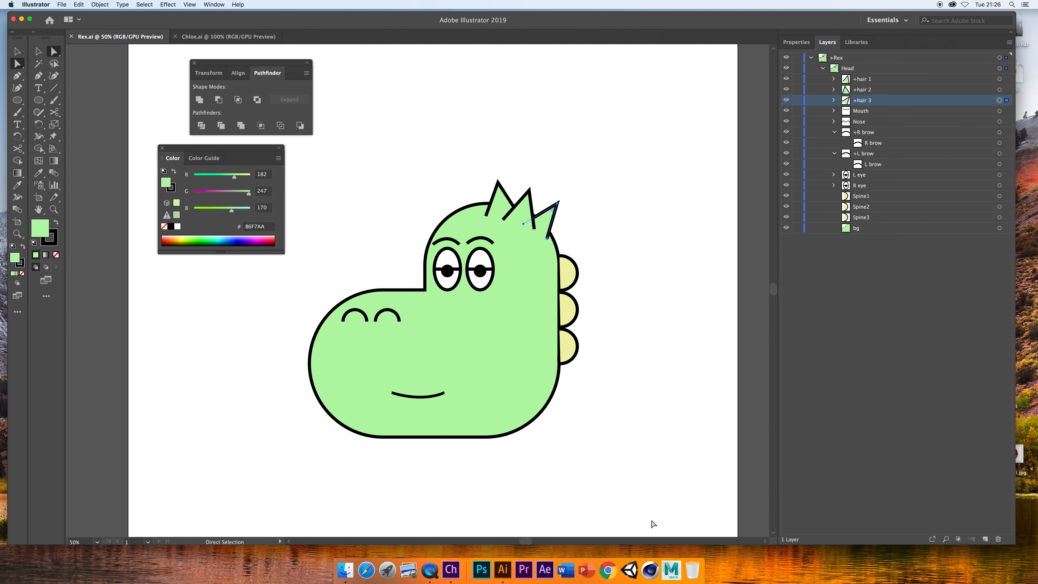
# - Switch to Character Animator's rigging workspace and move the origin handles of hair 3, hair 2 and hair 1 down towards the base of their spikes
pyautogui.click(451, 569)
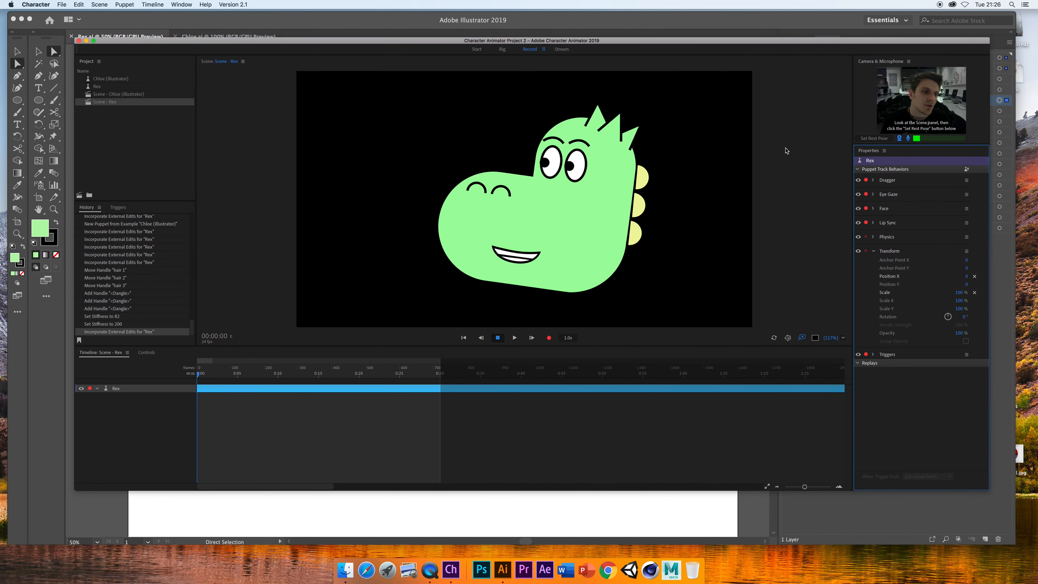
pyautogui.click(504, 49)
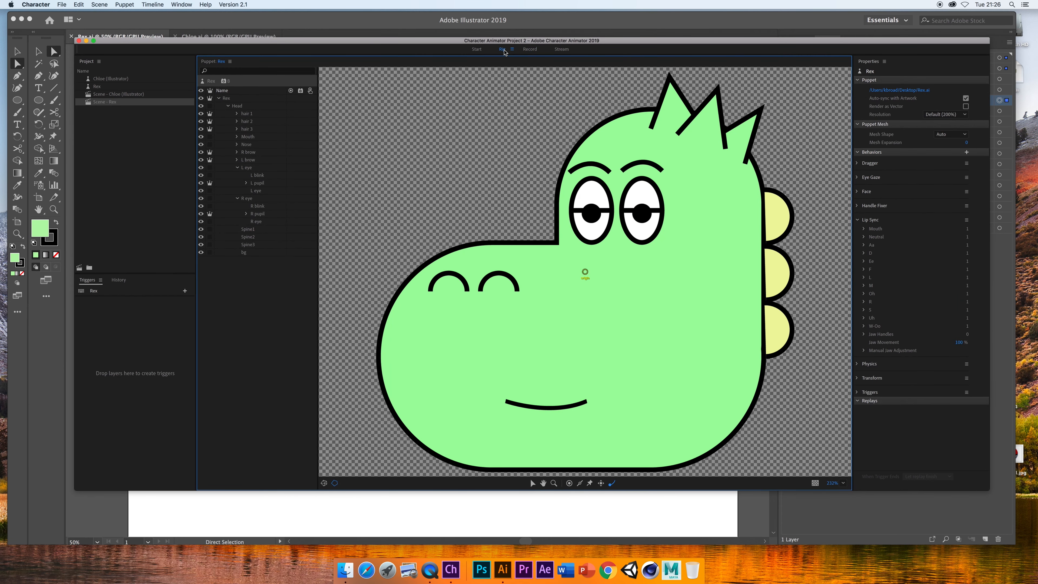
pyautogui.click(237, 130)
pyautogui.click(262, 138)
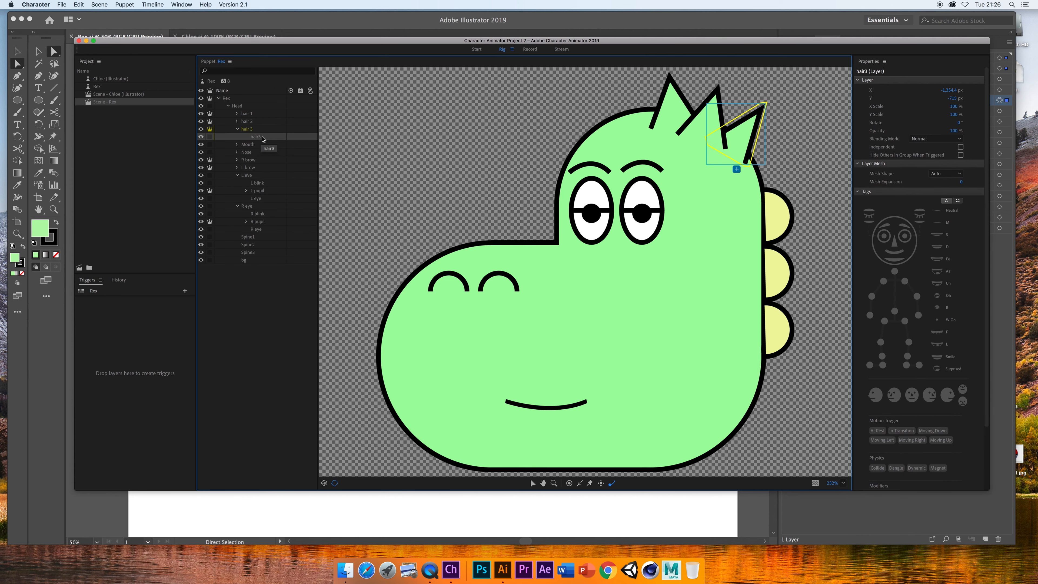
pyautogui.click(265, 129)
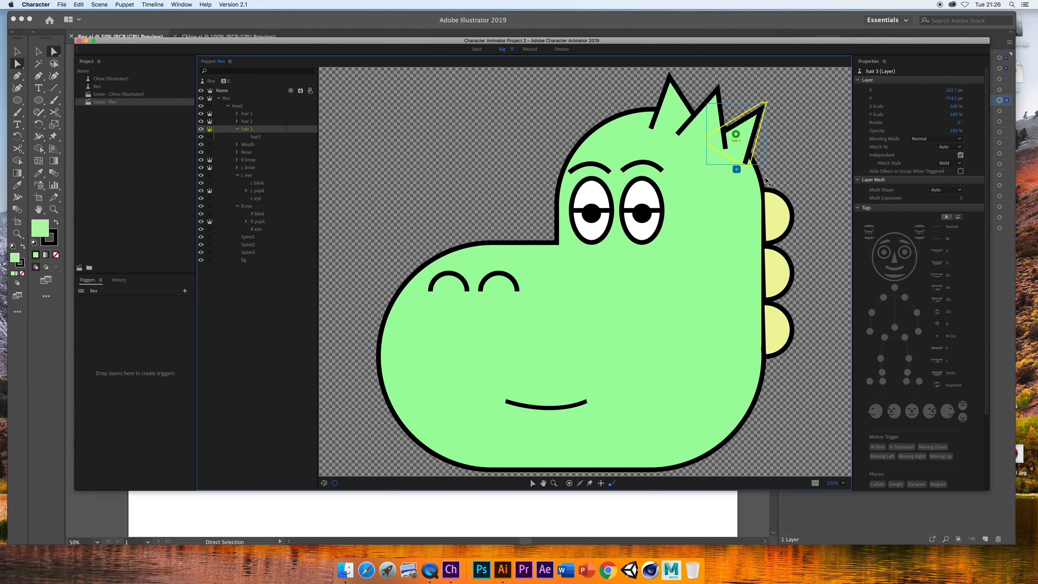
pyautogui.click(736, 134)
pyautogui.moveTo(737, 135); pyautogui.dragTo(734, 148)
pyautogui.click(268, 122)
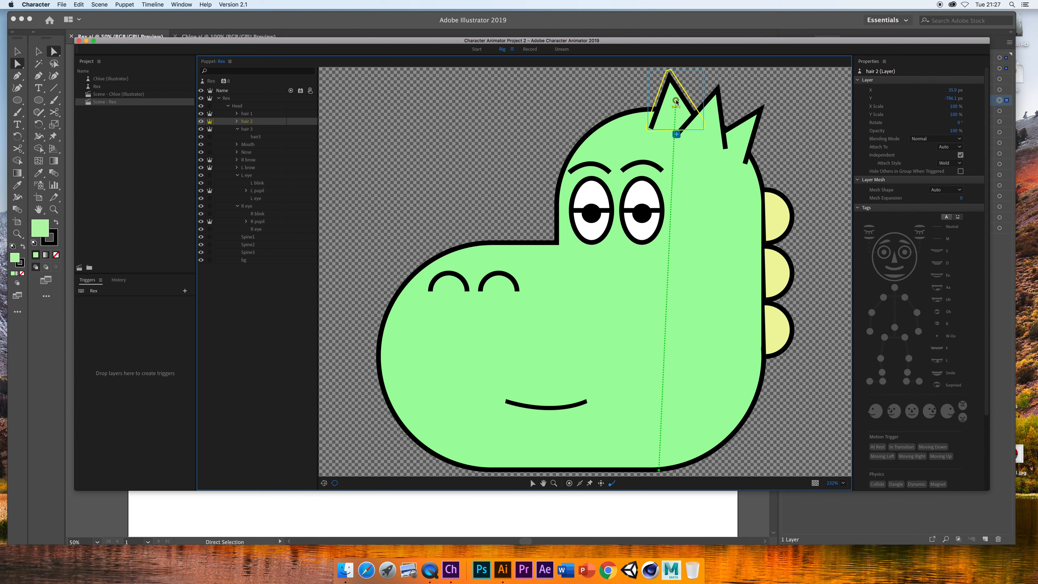
pyautogui.moveTo(676, 102); pyautogui.dragTo(703, 138)
pyautogui.click(703, 124)
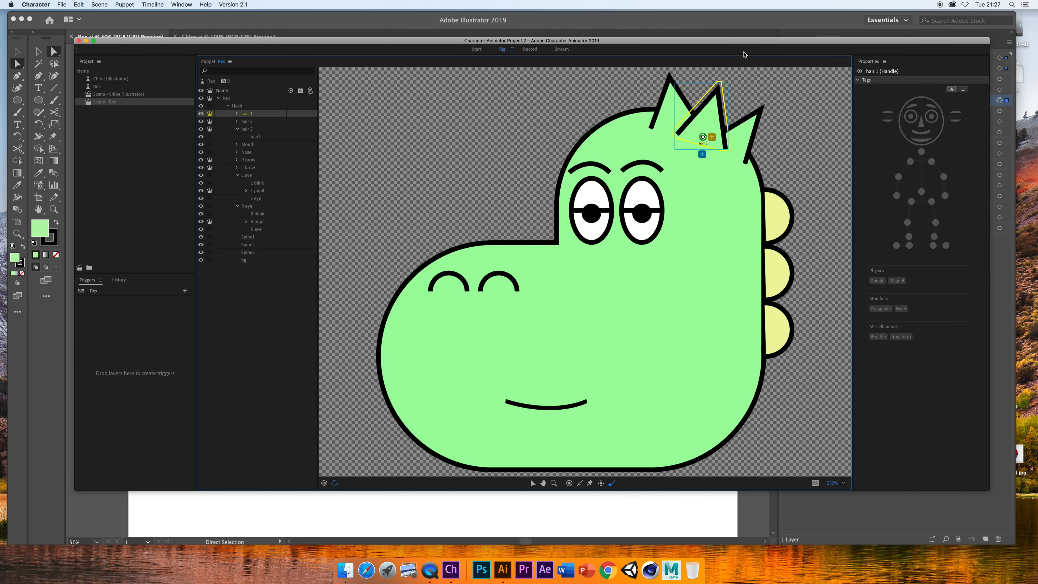
# - Place a Dangle handle at the tip of each of the independent hair 1, hair 2 and hair 3 layers
pyautogui.click(718, 90)
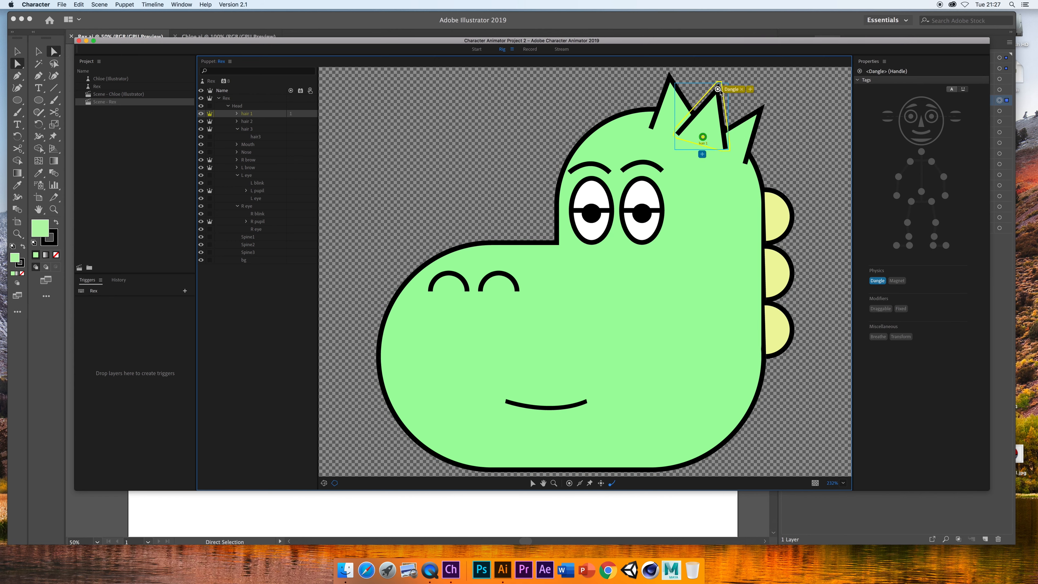
pyautogui.click(264, 122)
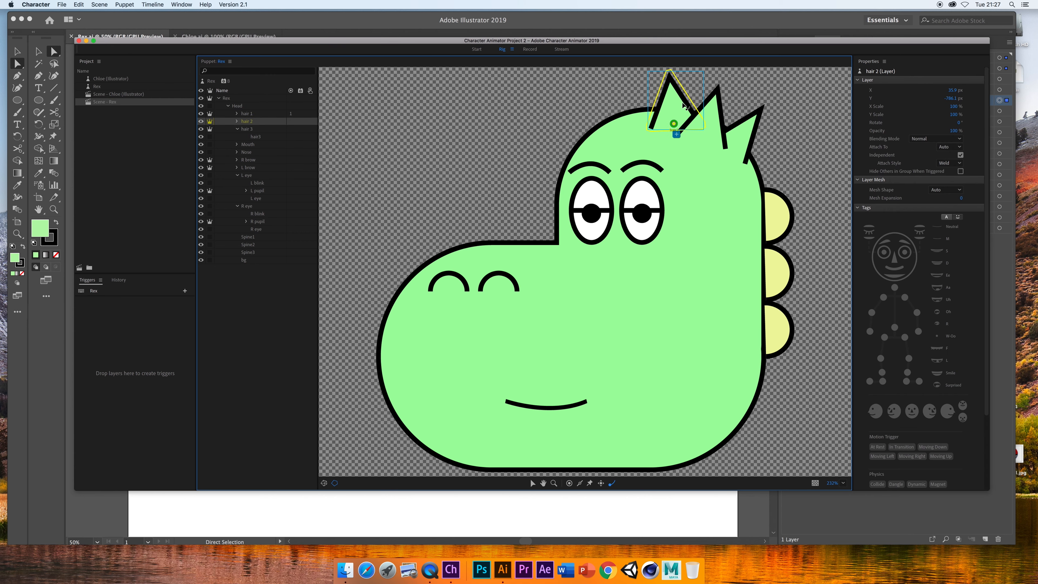
pyautogui.click(671, 80)
pyautogui.click(252, 130)
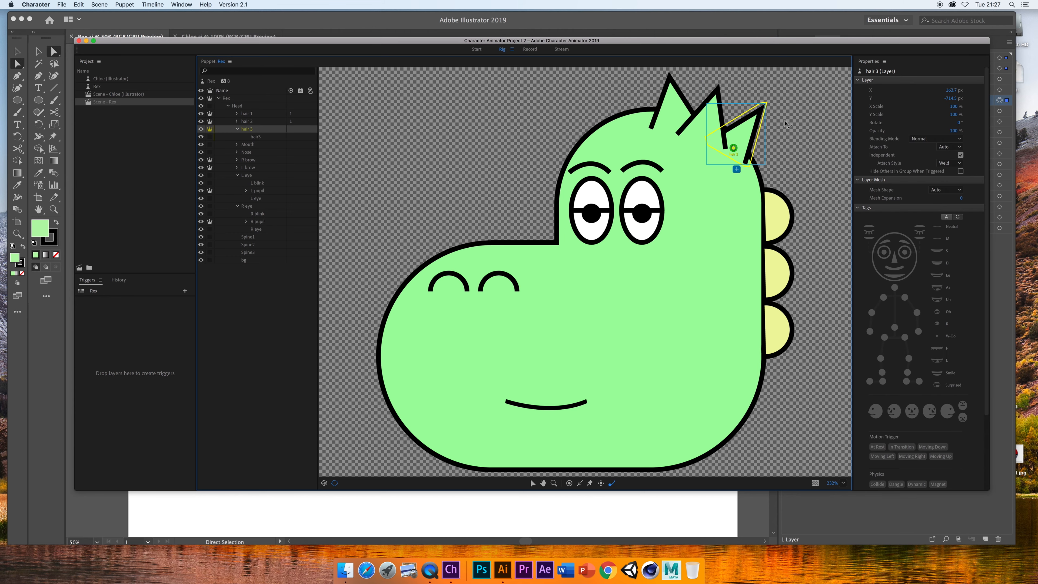
pyautogui.click(761, 116)
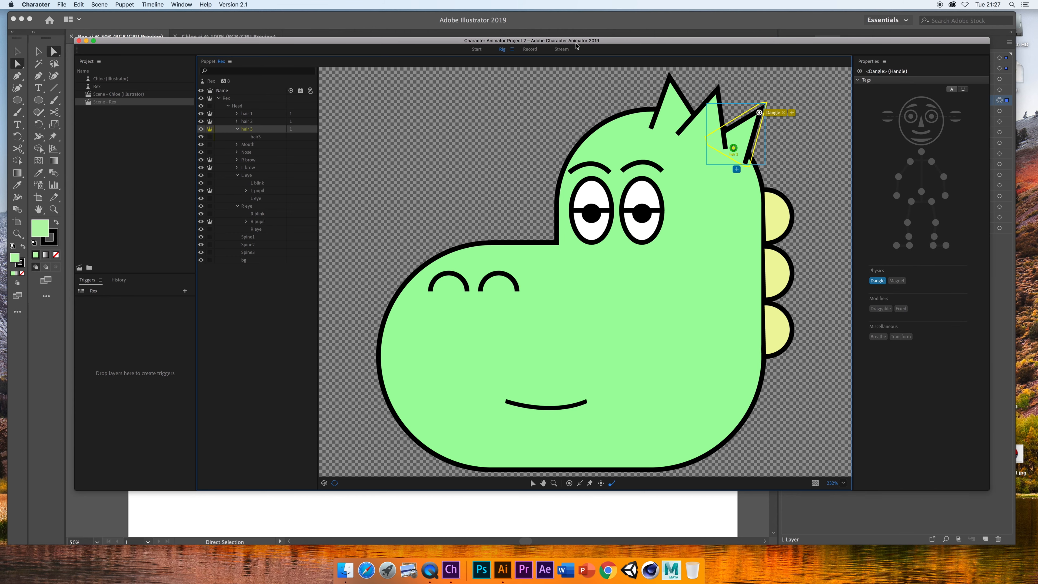
# - Return to the recording workspace and lower the puppet's Physics Dangle stiffness to 85%
pyautogui.click(529, 49)
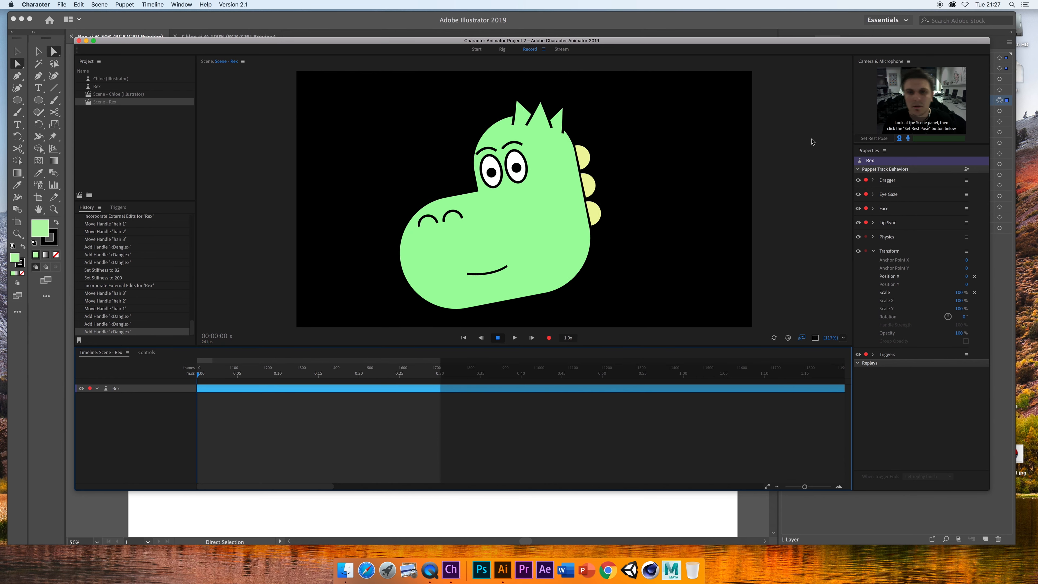
pyautogui.click(874, 251)
pyautogui.click(873, 237)
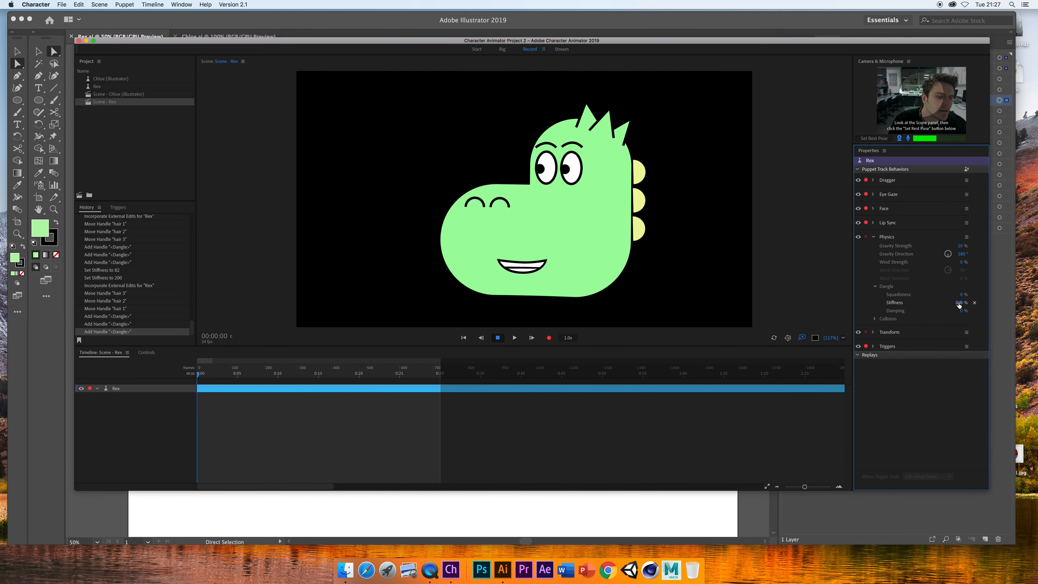
pyautogui.moveTo(958, 305); pyautogui.dragTo(915, 305)
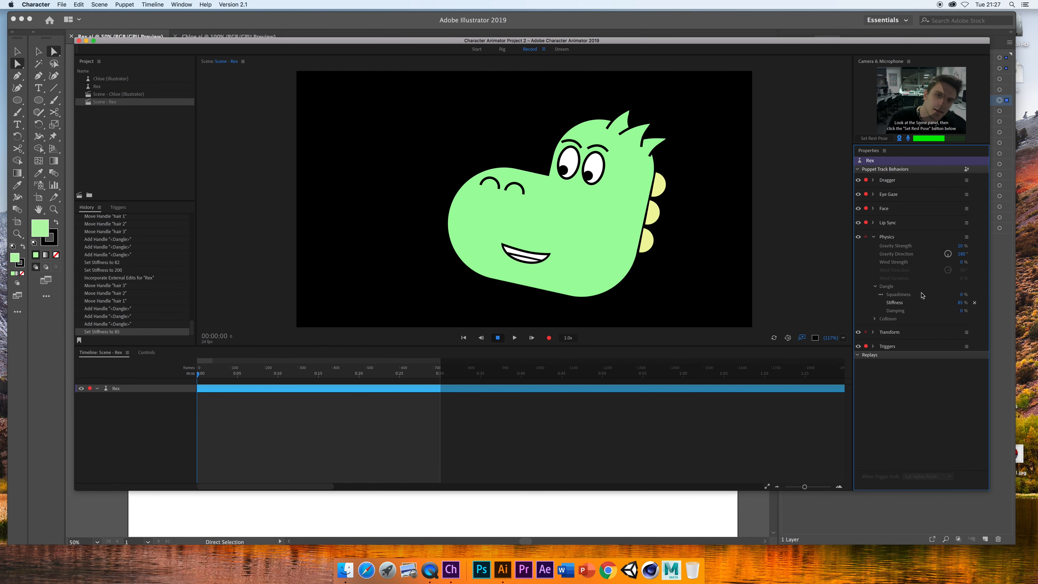